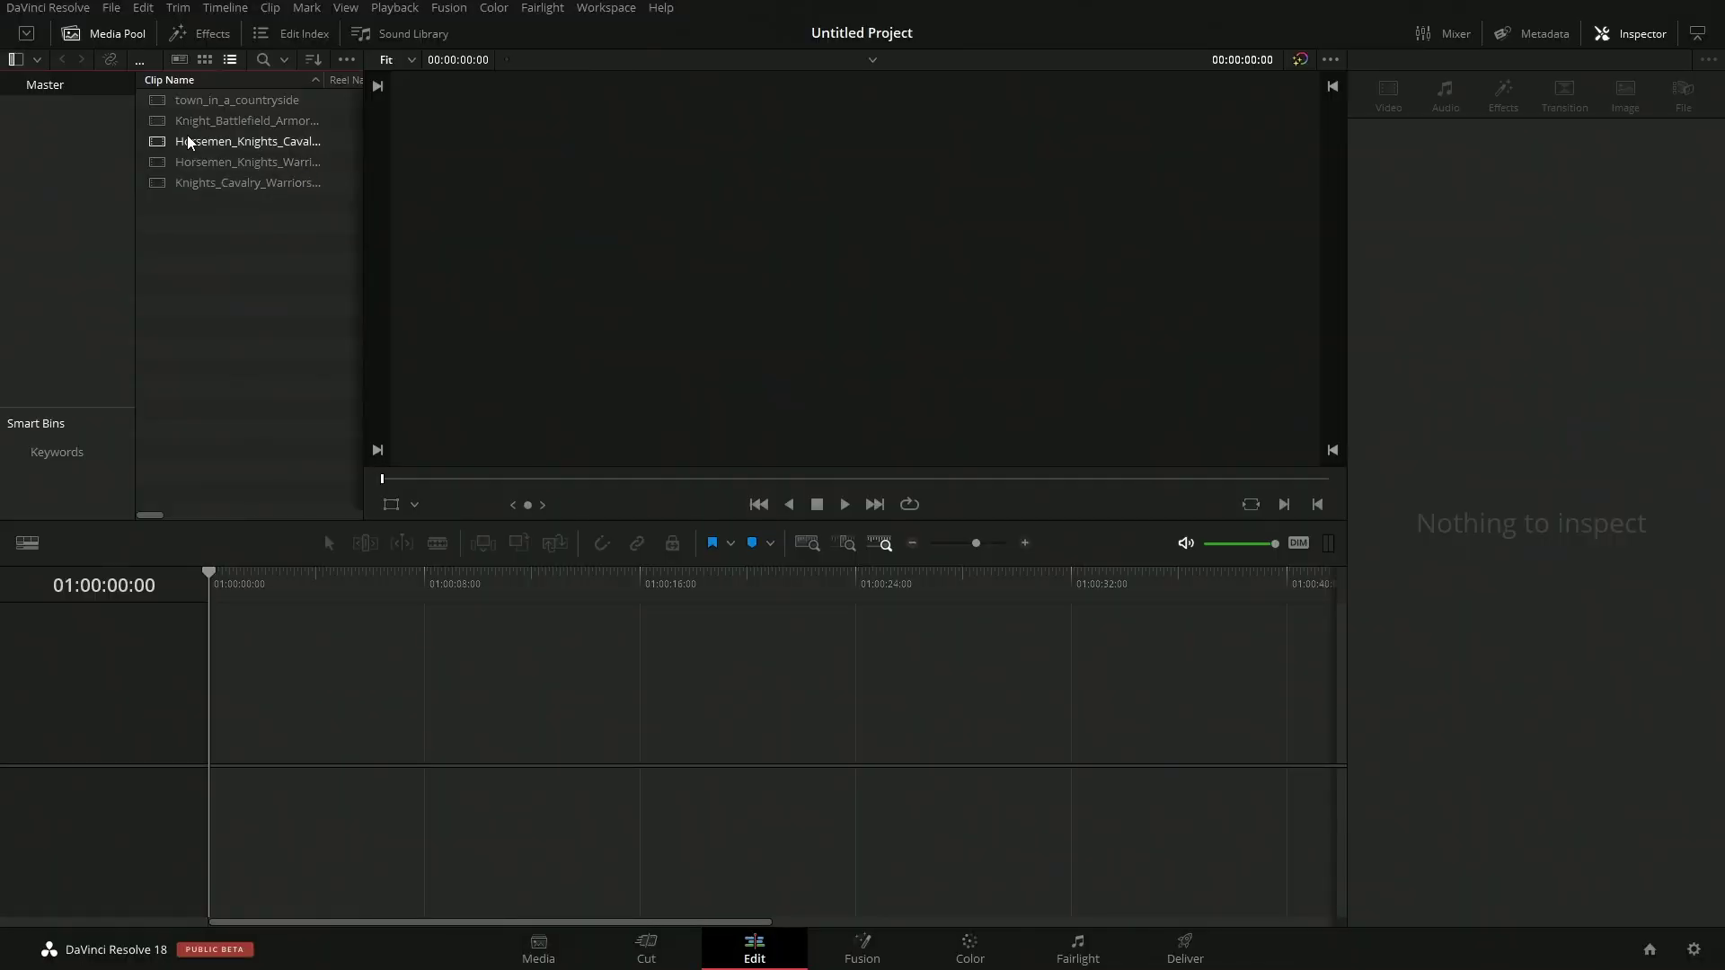
- Switch the Media Pool to thumbnails and preview each knight clip and the countryside town clip
click(205, 59)
click(296, 166)
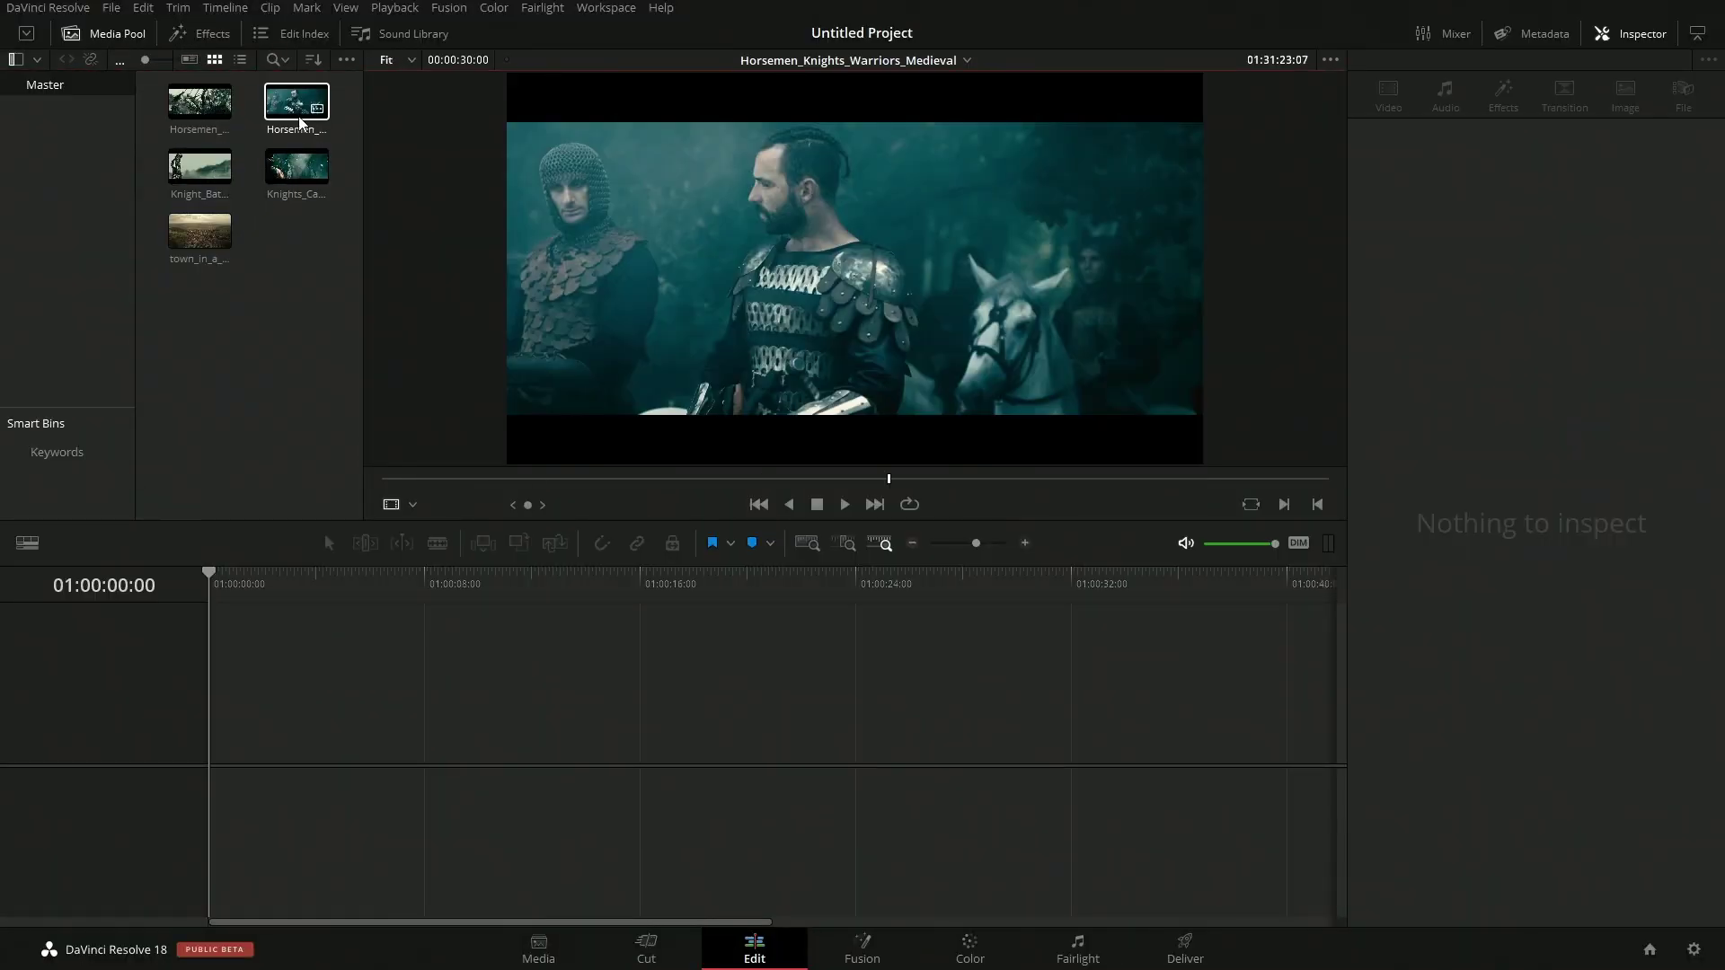
click(200, 175)
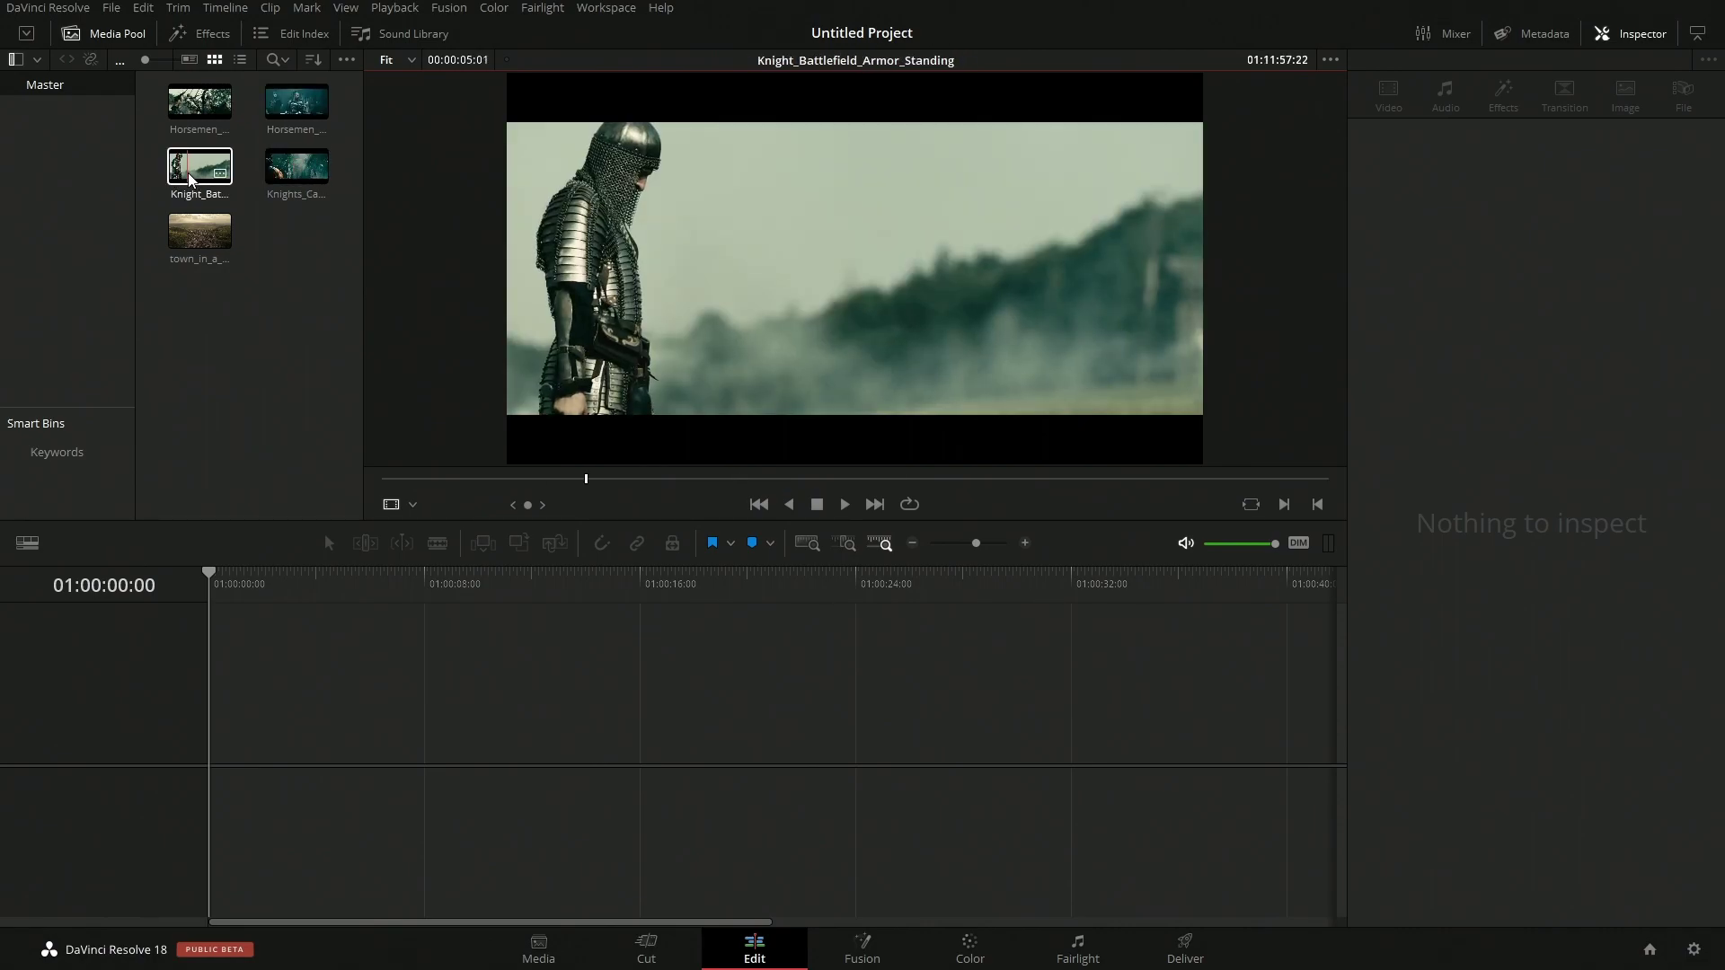
click(199, 101)
click(177, 222)
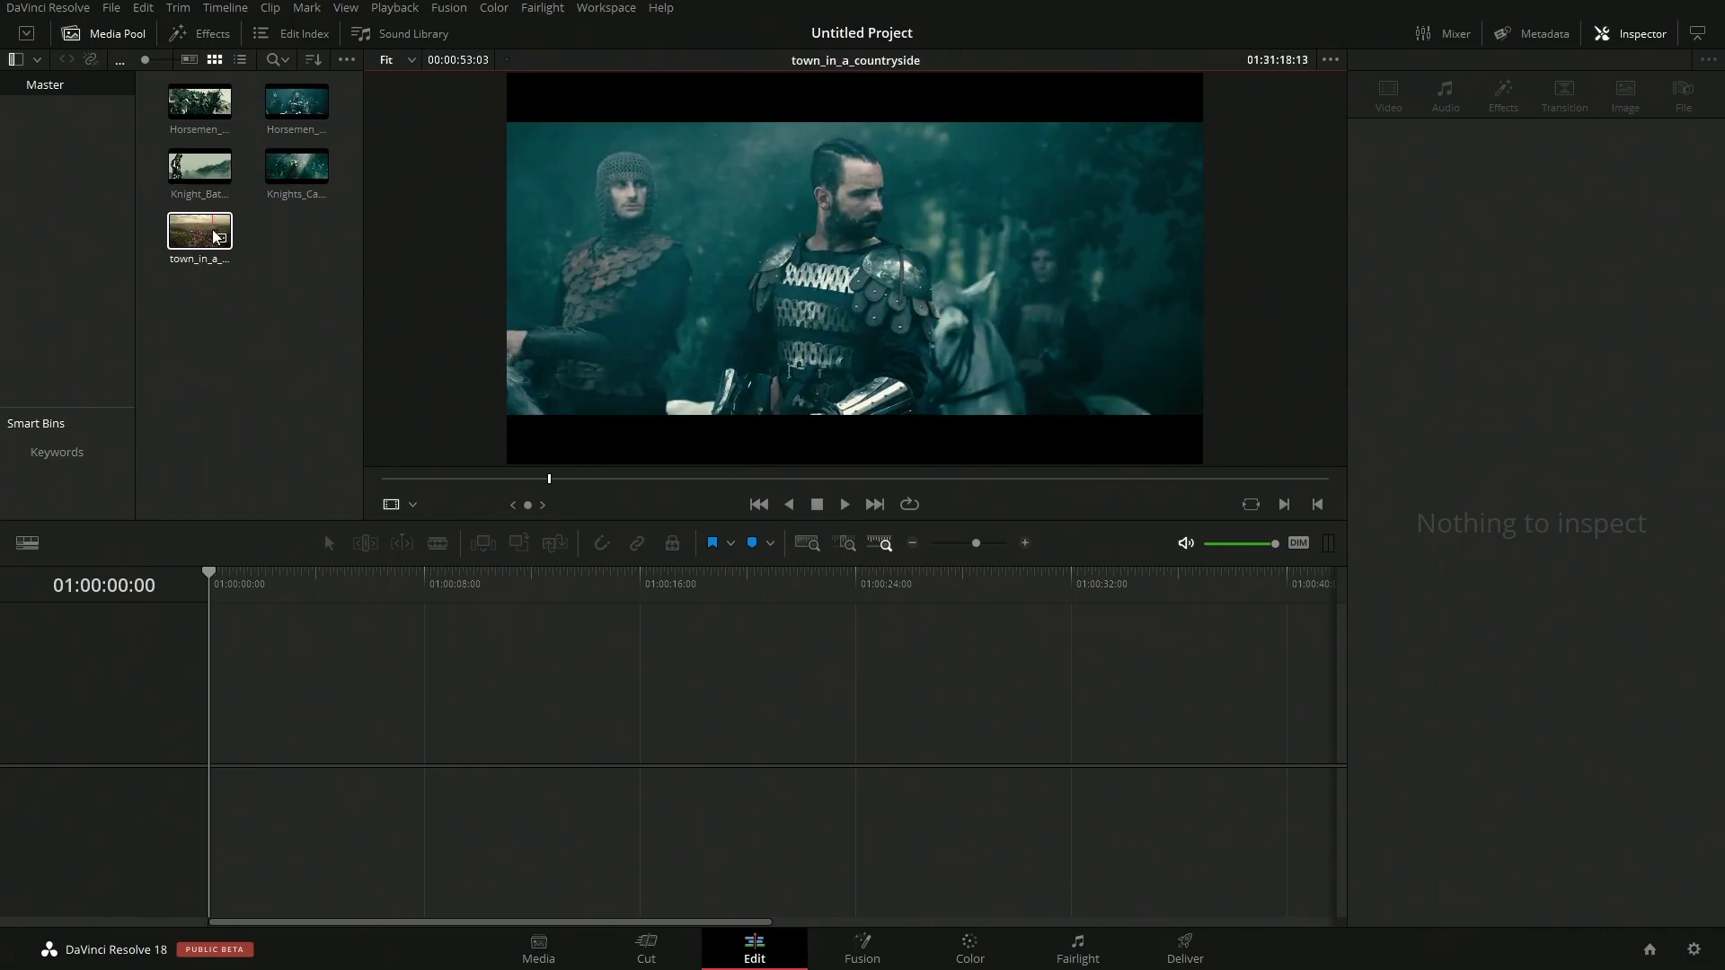
click(179, 166)
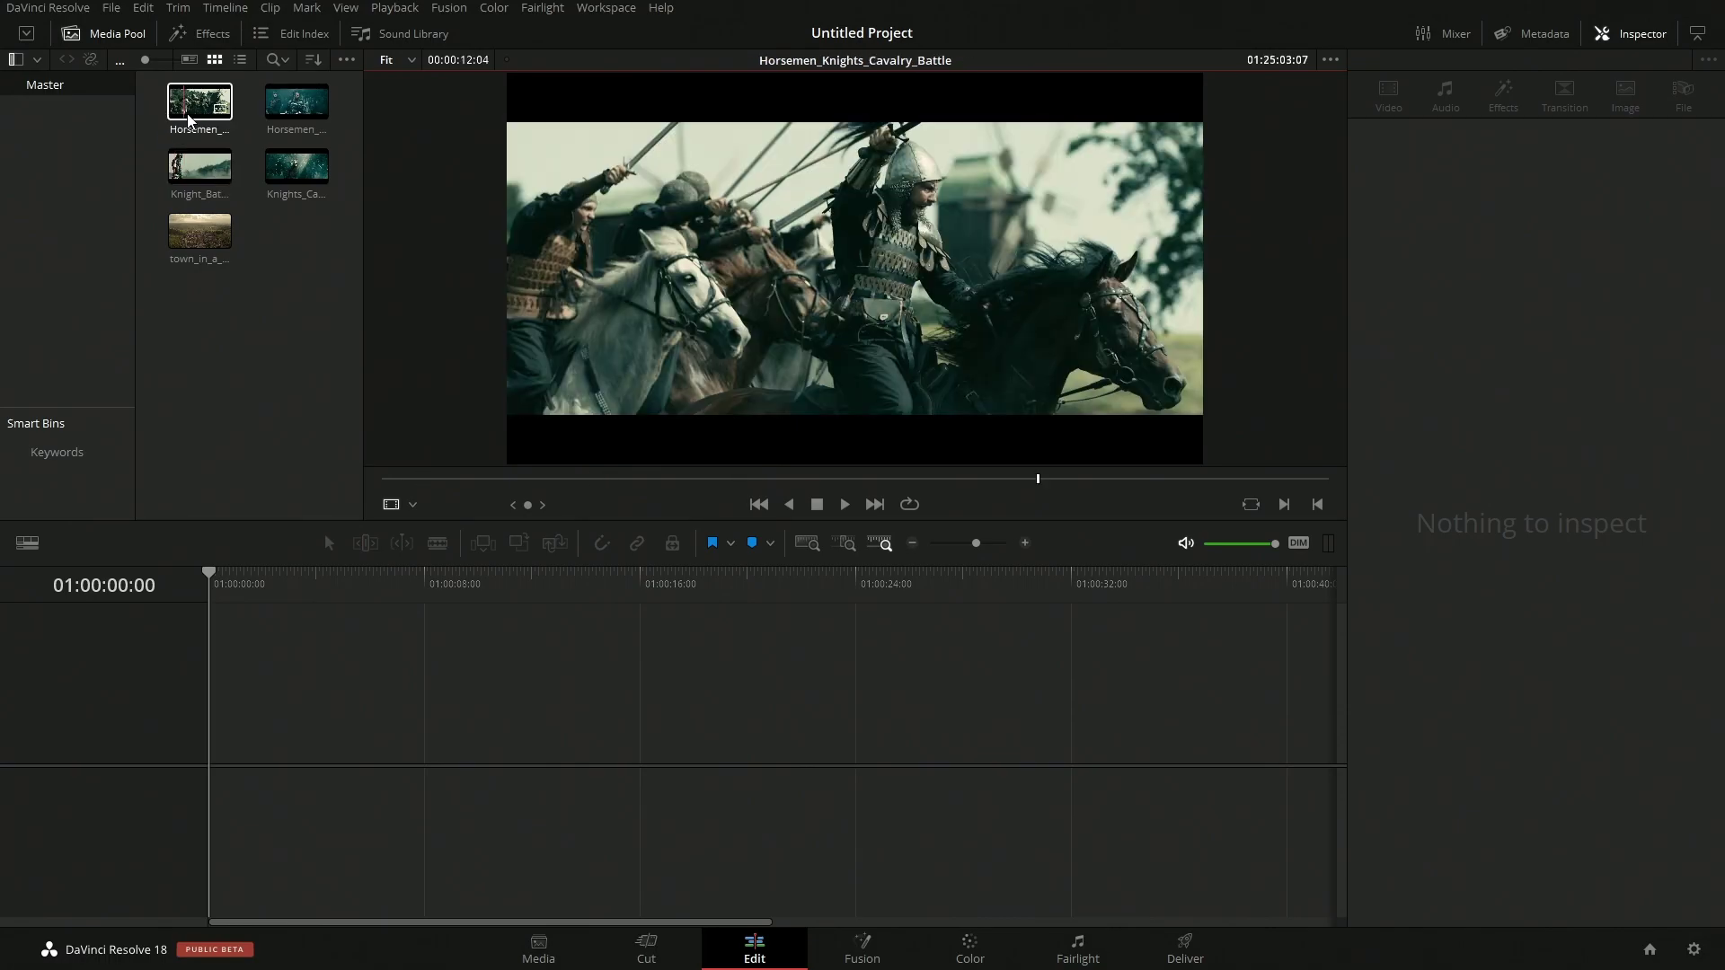
click(241, 313)
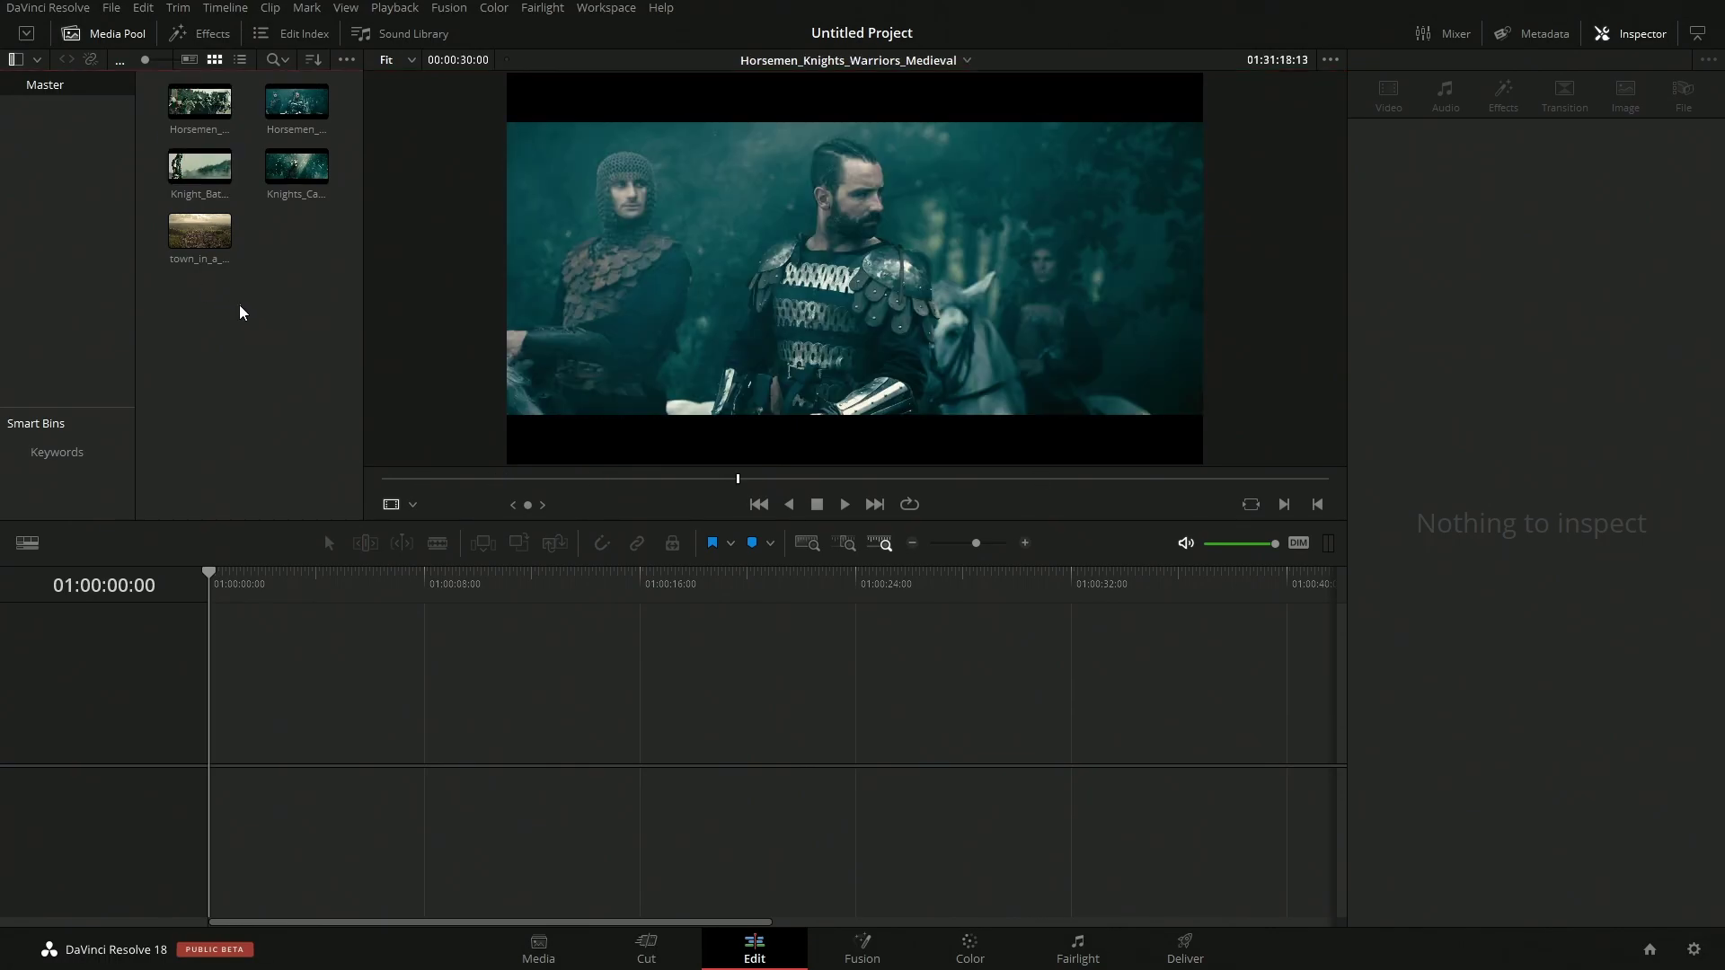
click(216, 242)
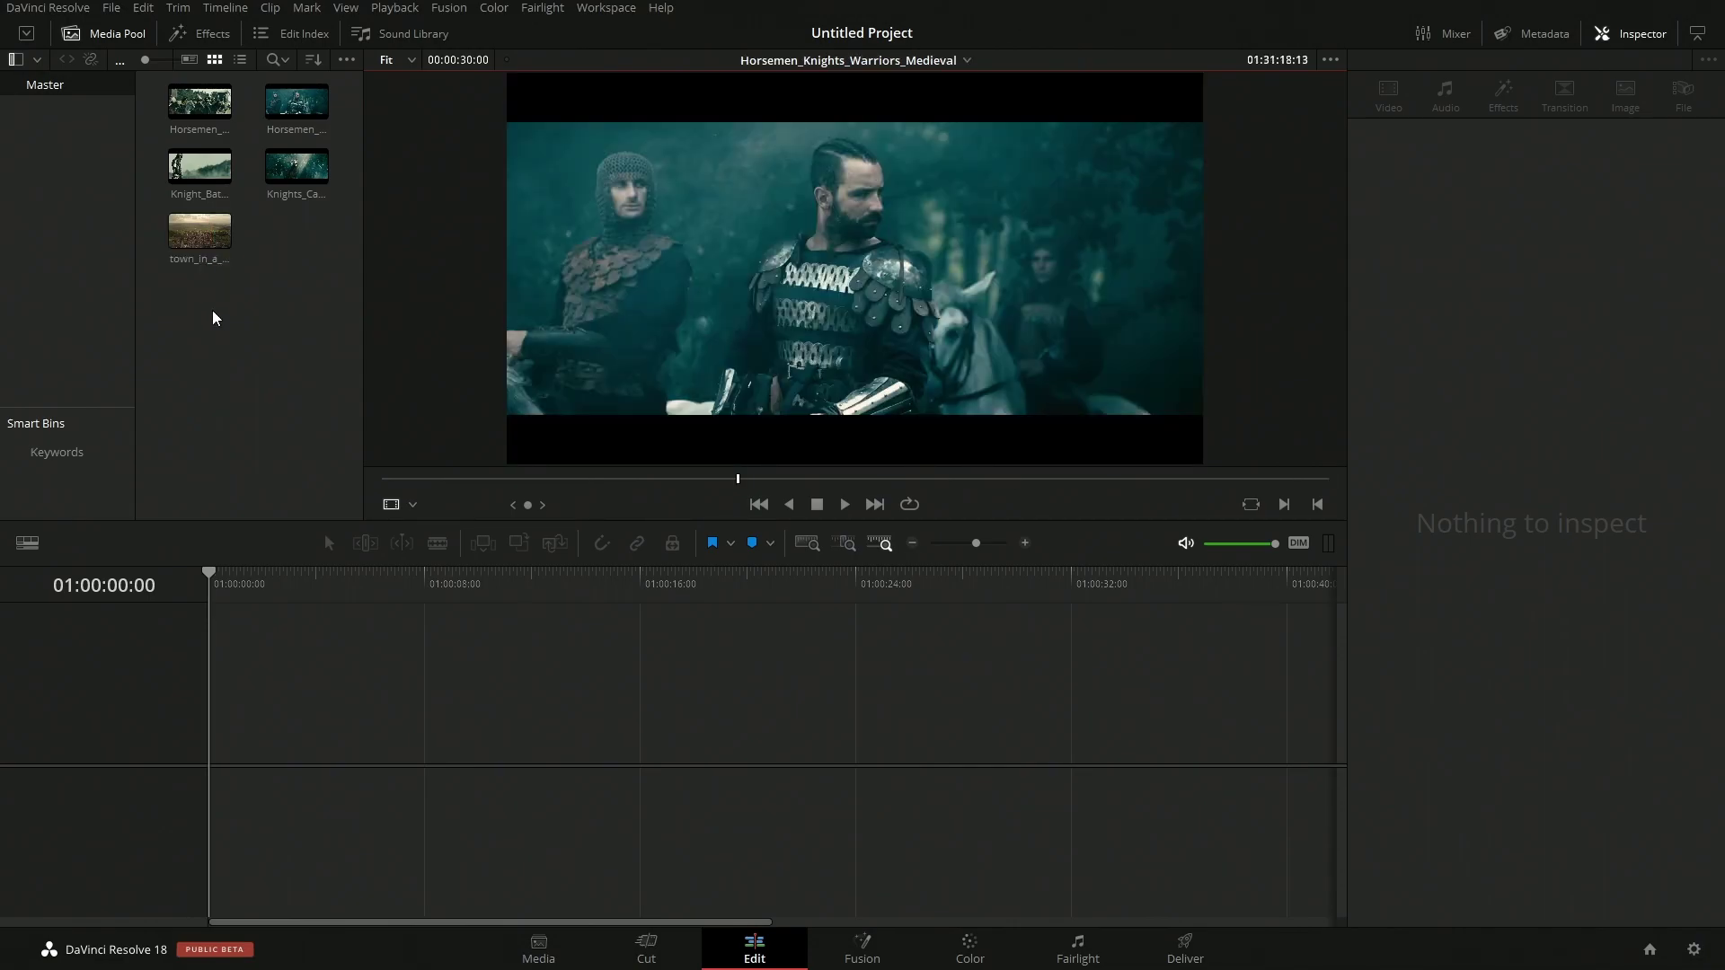
- Create Timeline 1 with town_in_a_countryside on Video 1, select it, and bring up the Effects library
drag(192, 241, 219, 759)
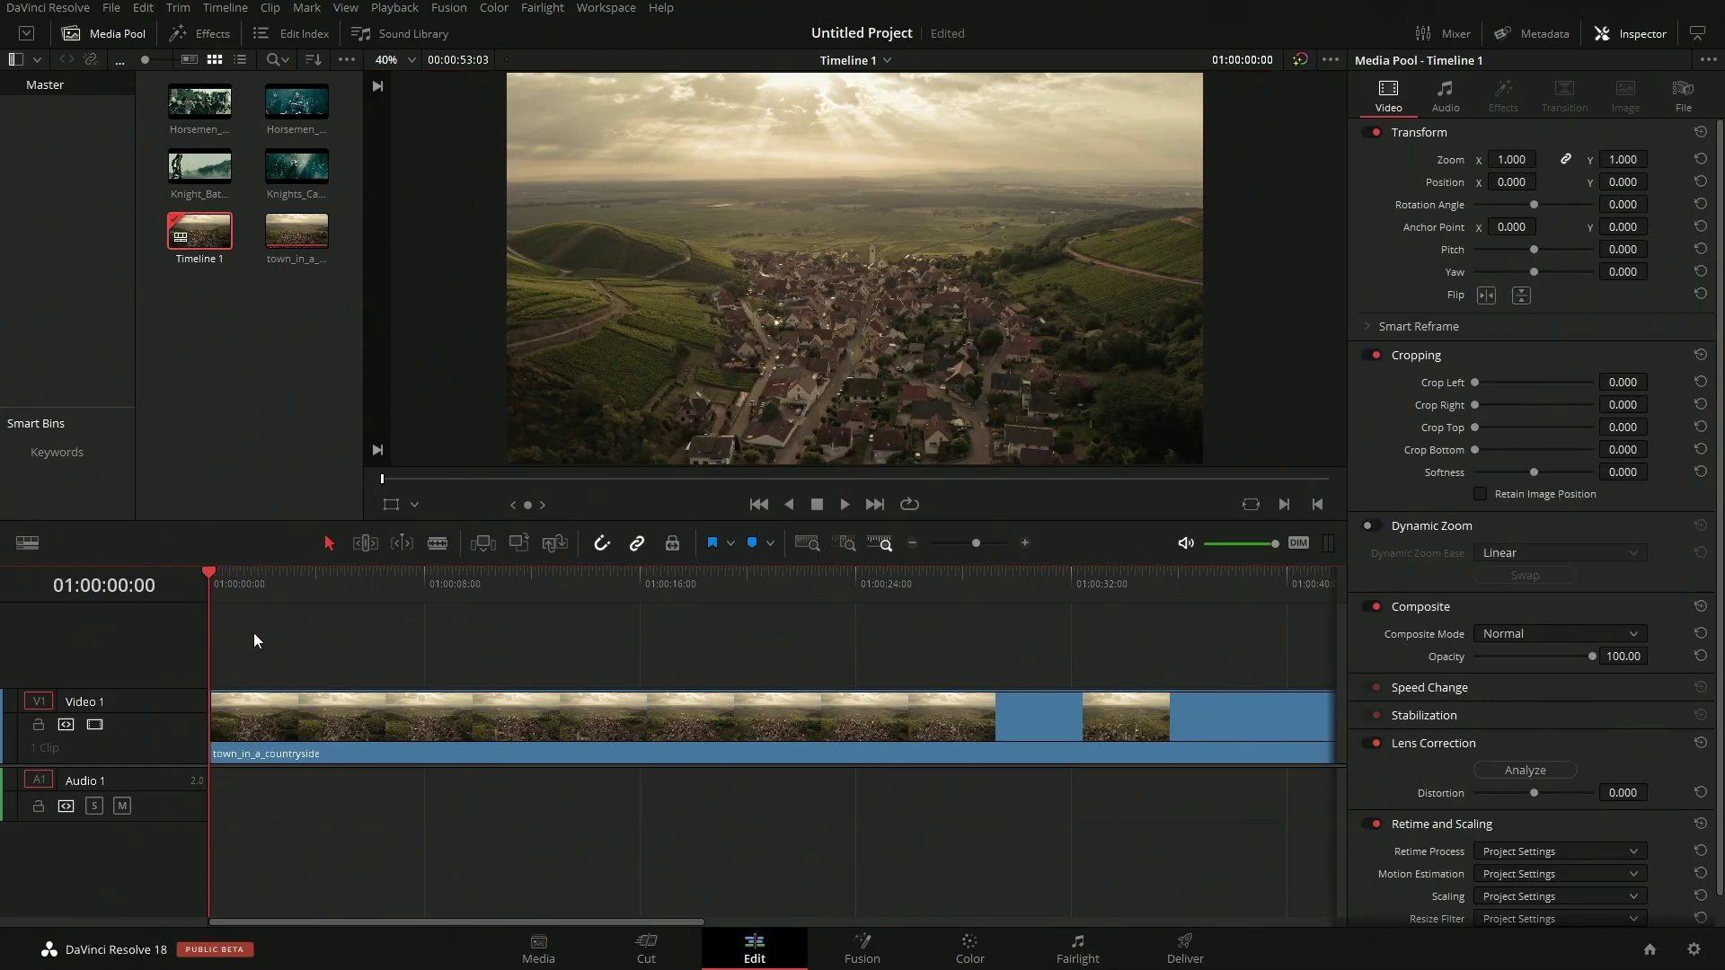
click(508, 715)
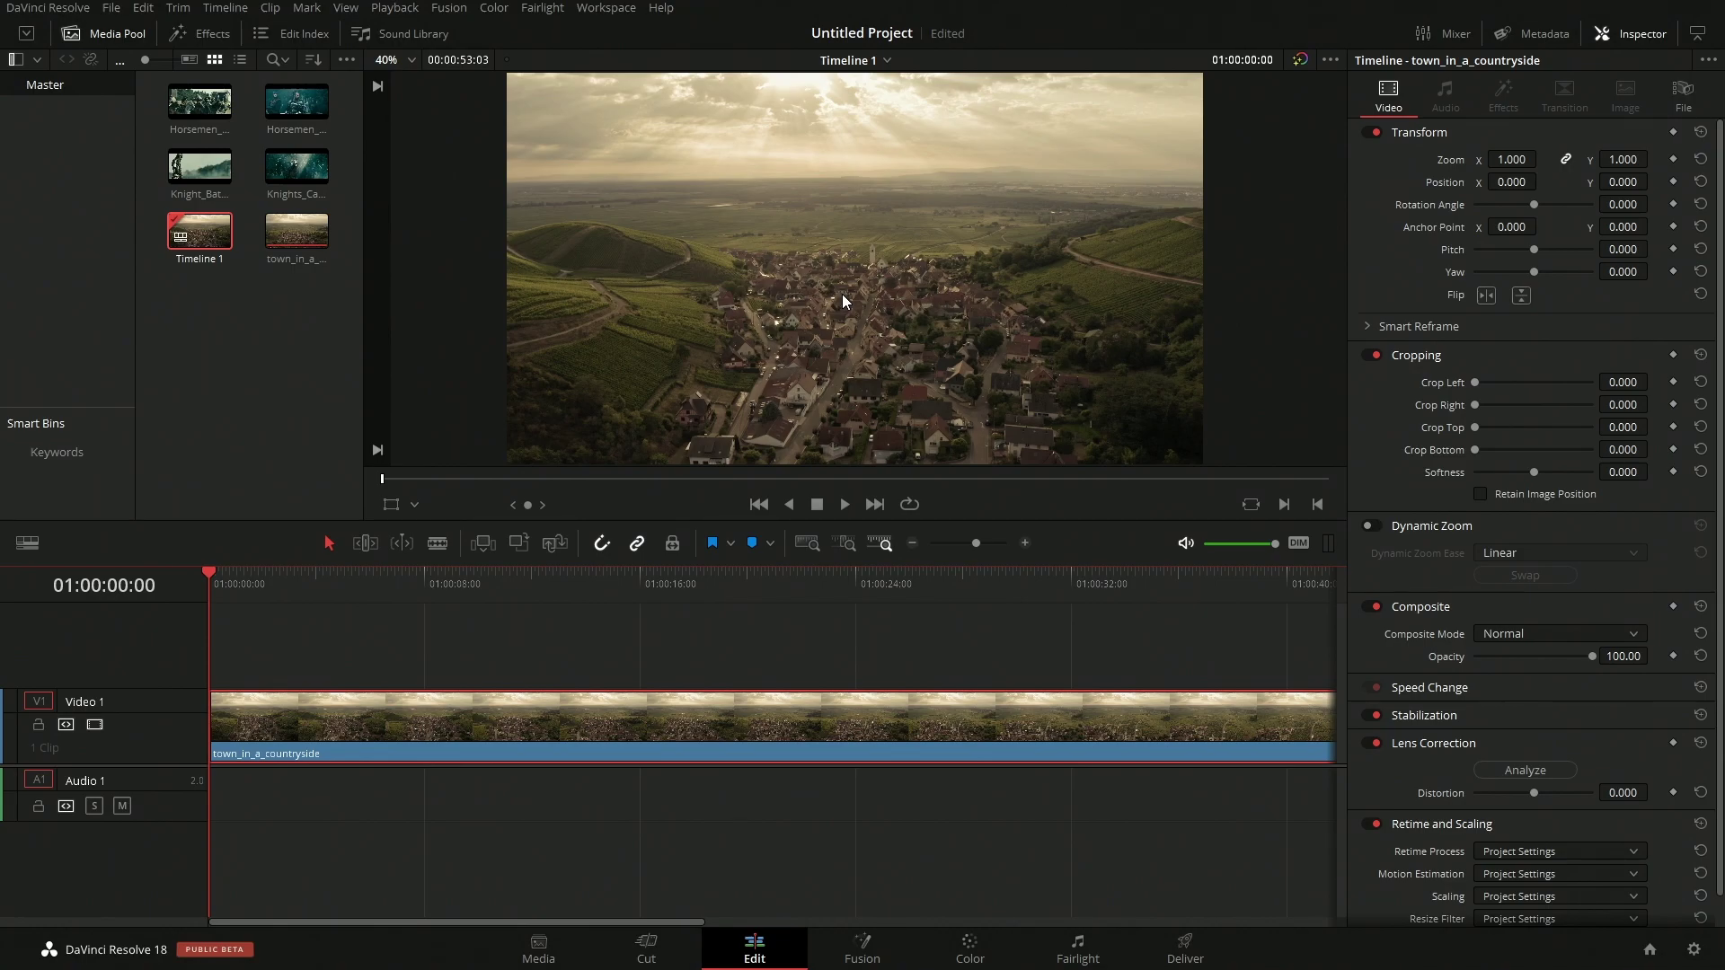
click(197, 36)
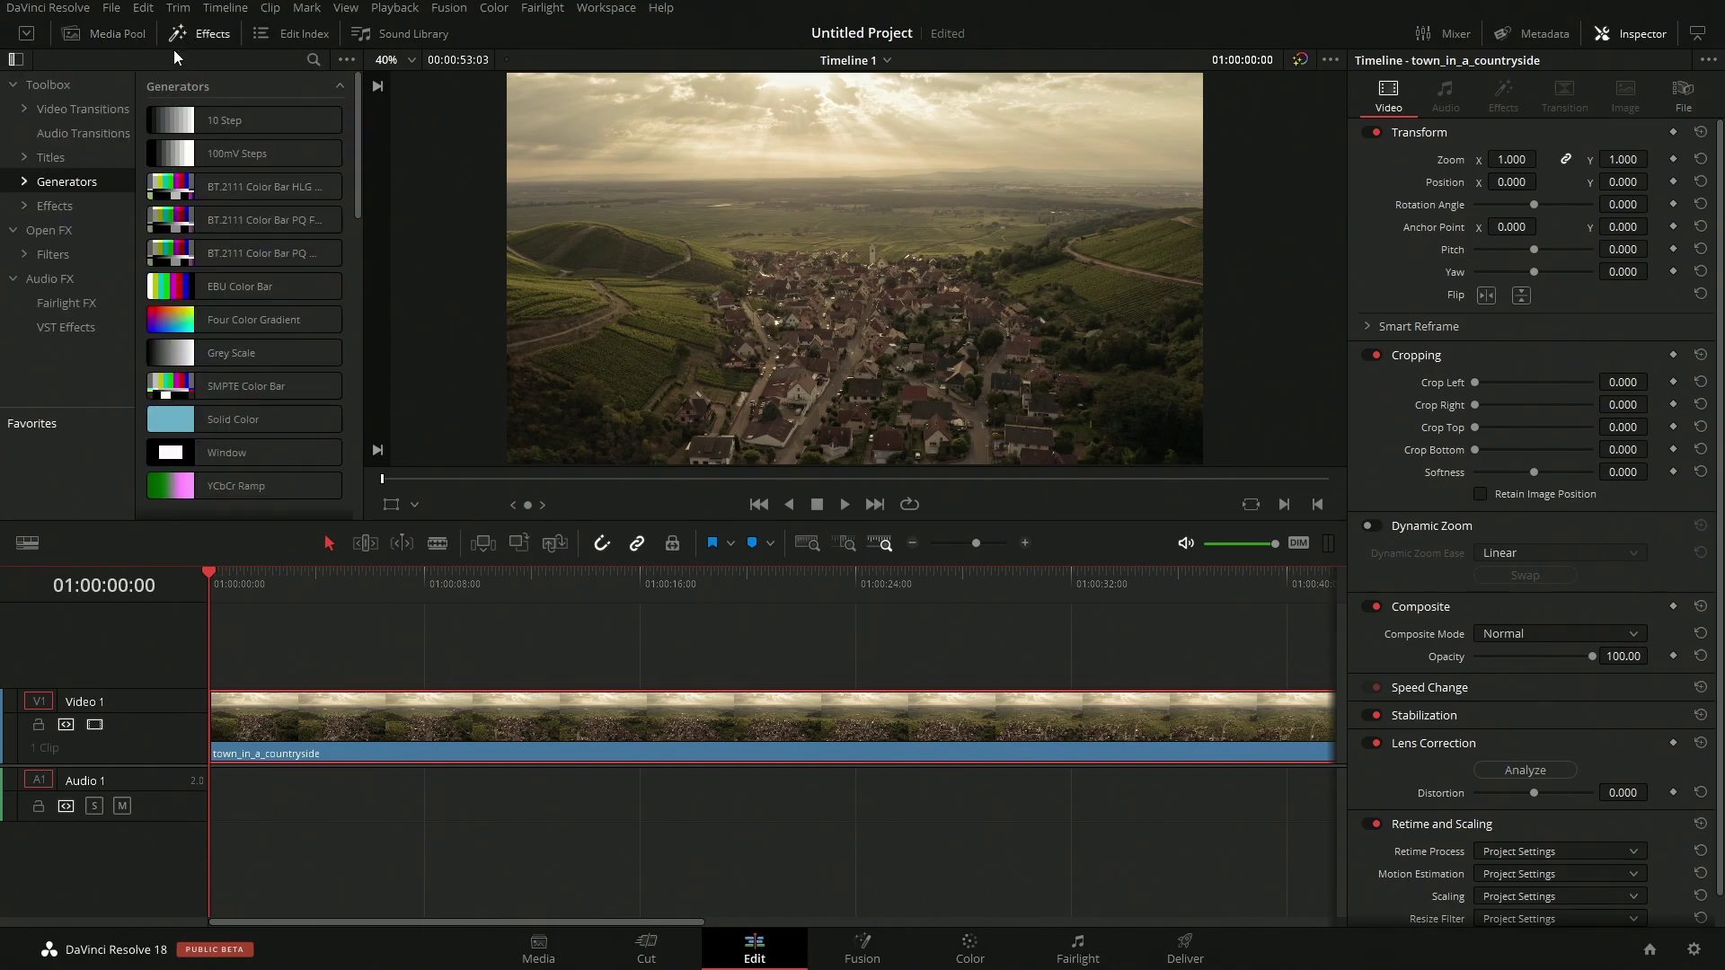
- Search Open FX for 'video' and apply Video Collage to the countryside clip, then close Effects
click(43, 230)
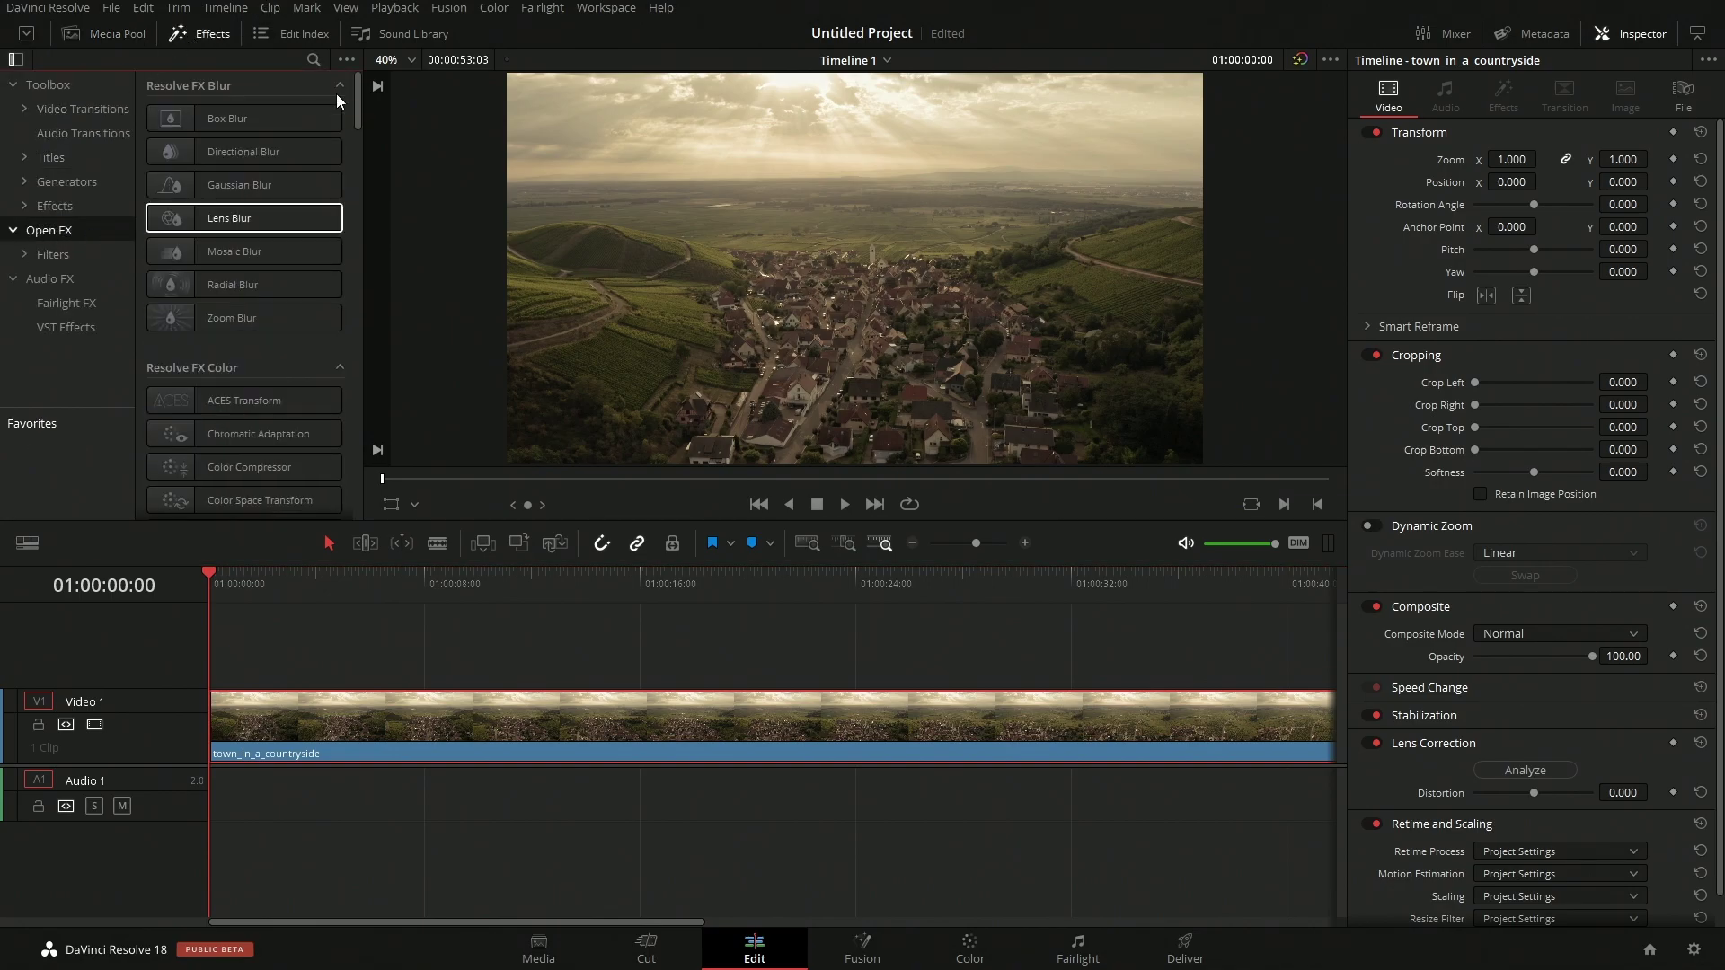
click(312, 60)
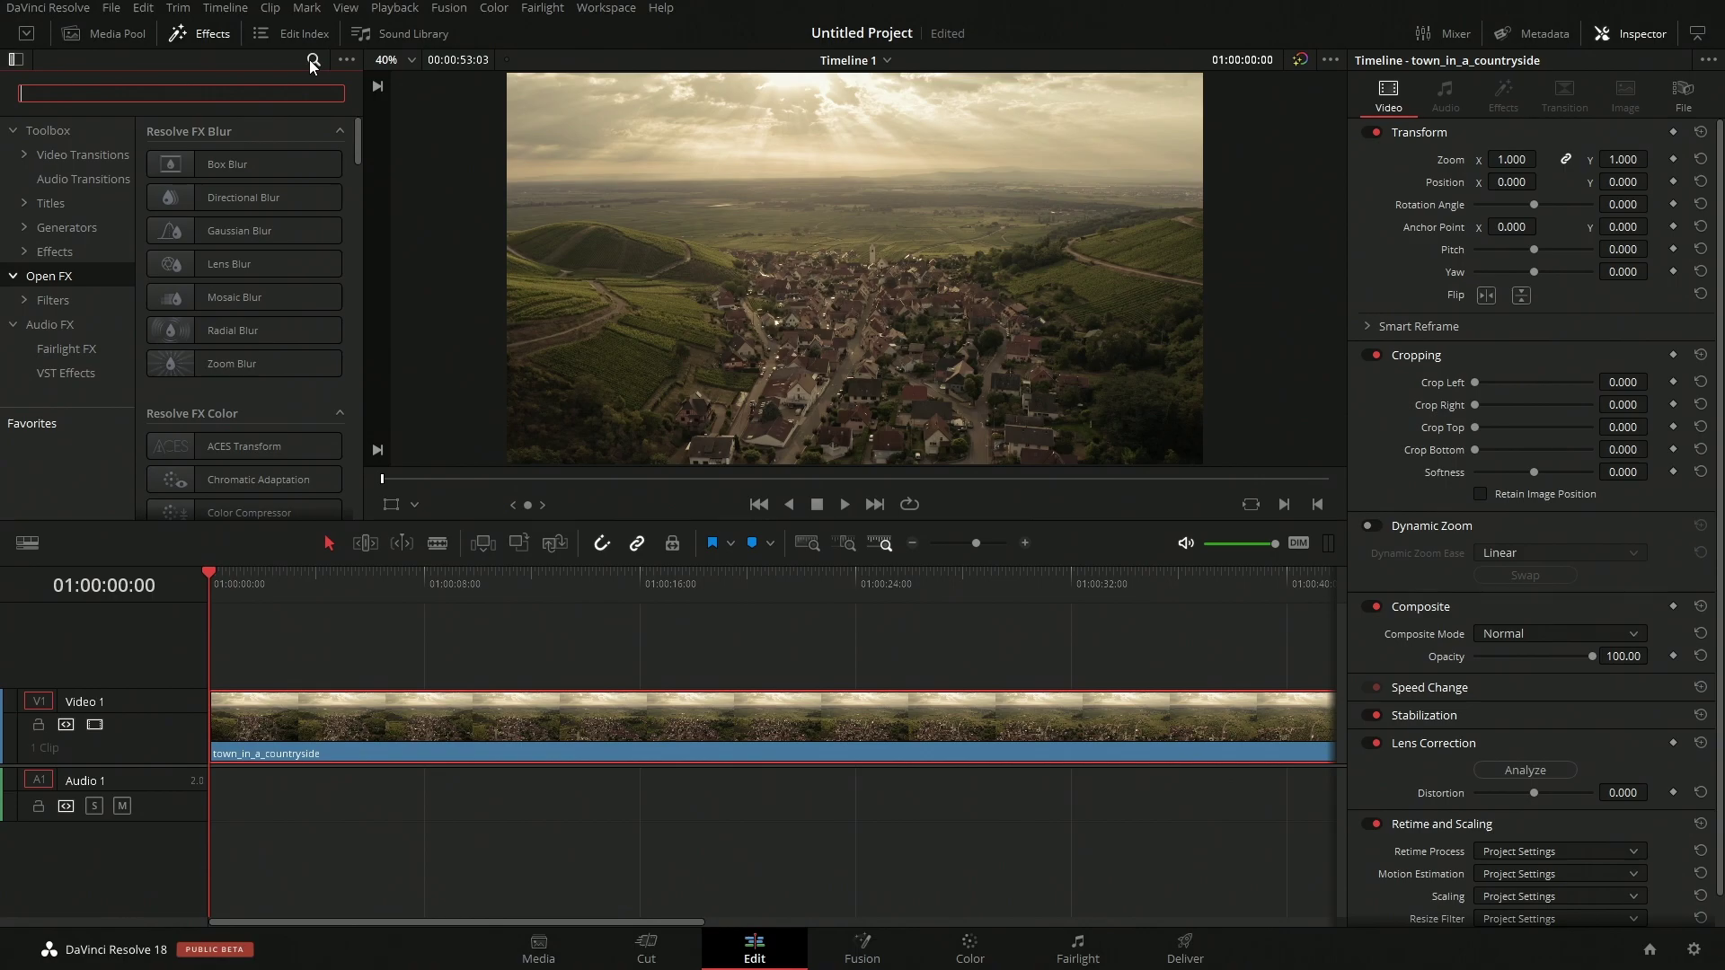
text(video)
drag(254, 165, 504, 710)
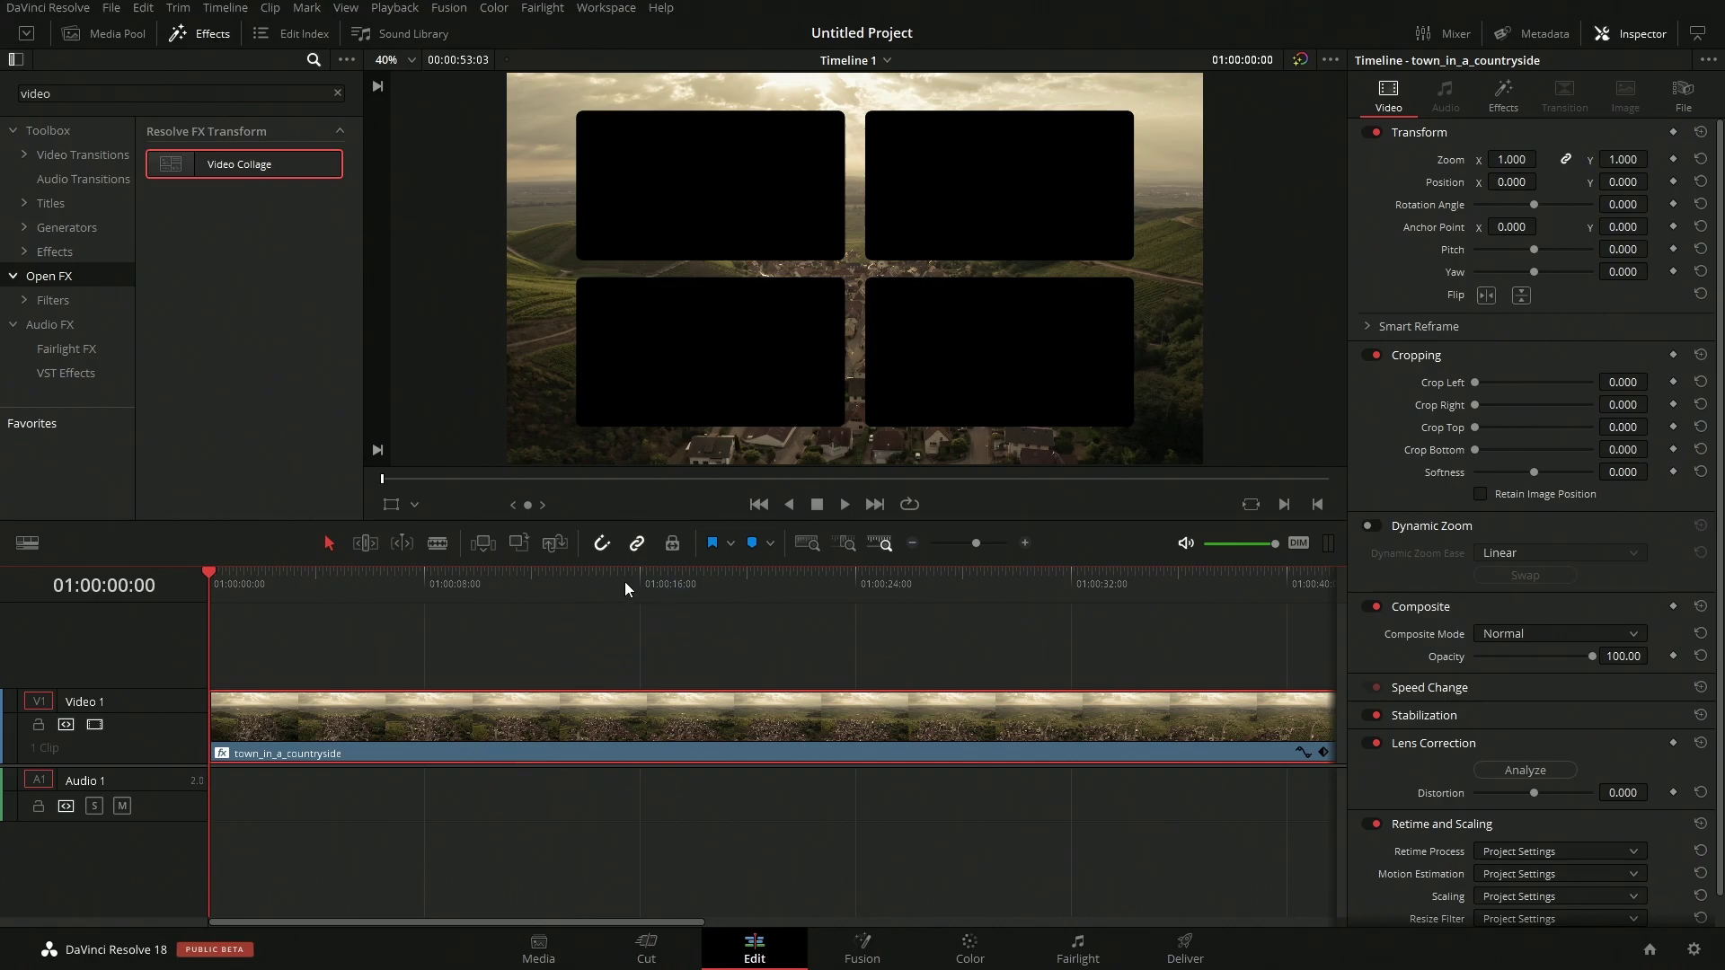
click(207, 40)
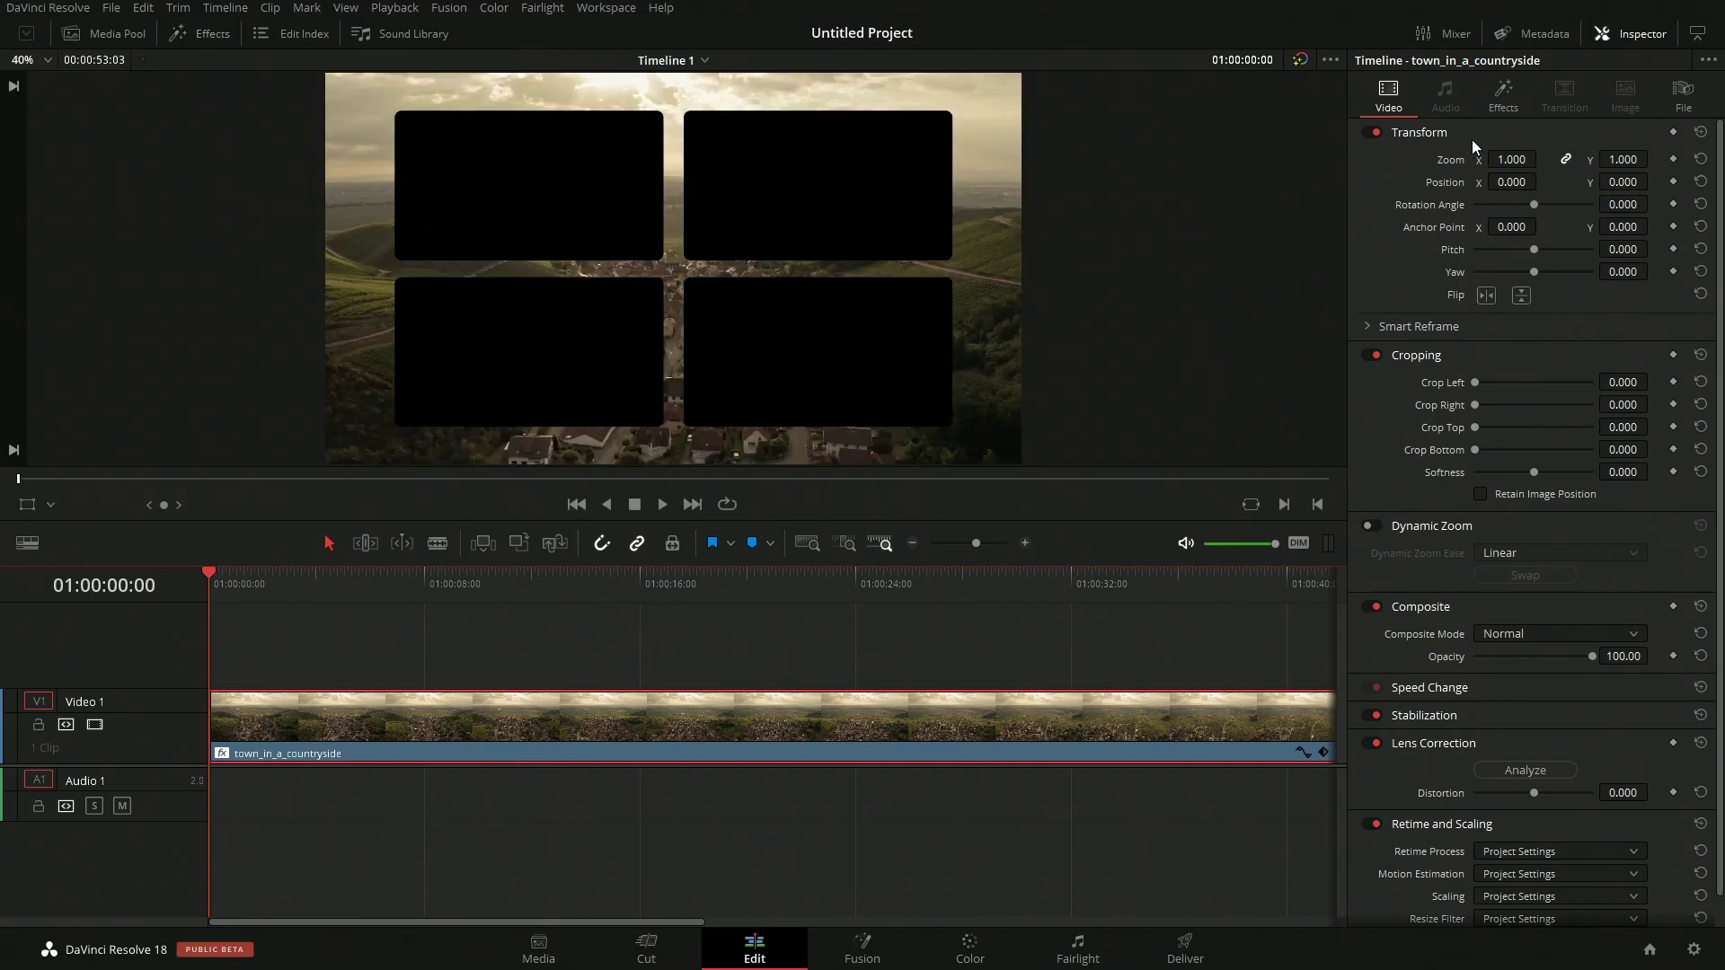
- In the Video Collage settings, experiment with more columns and rows, up to 20 columns
click(1504, 111)
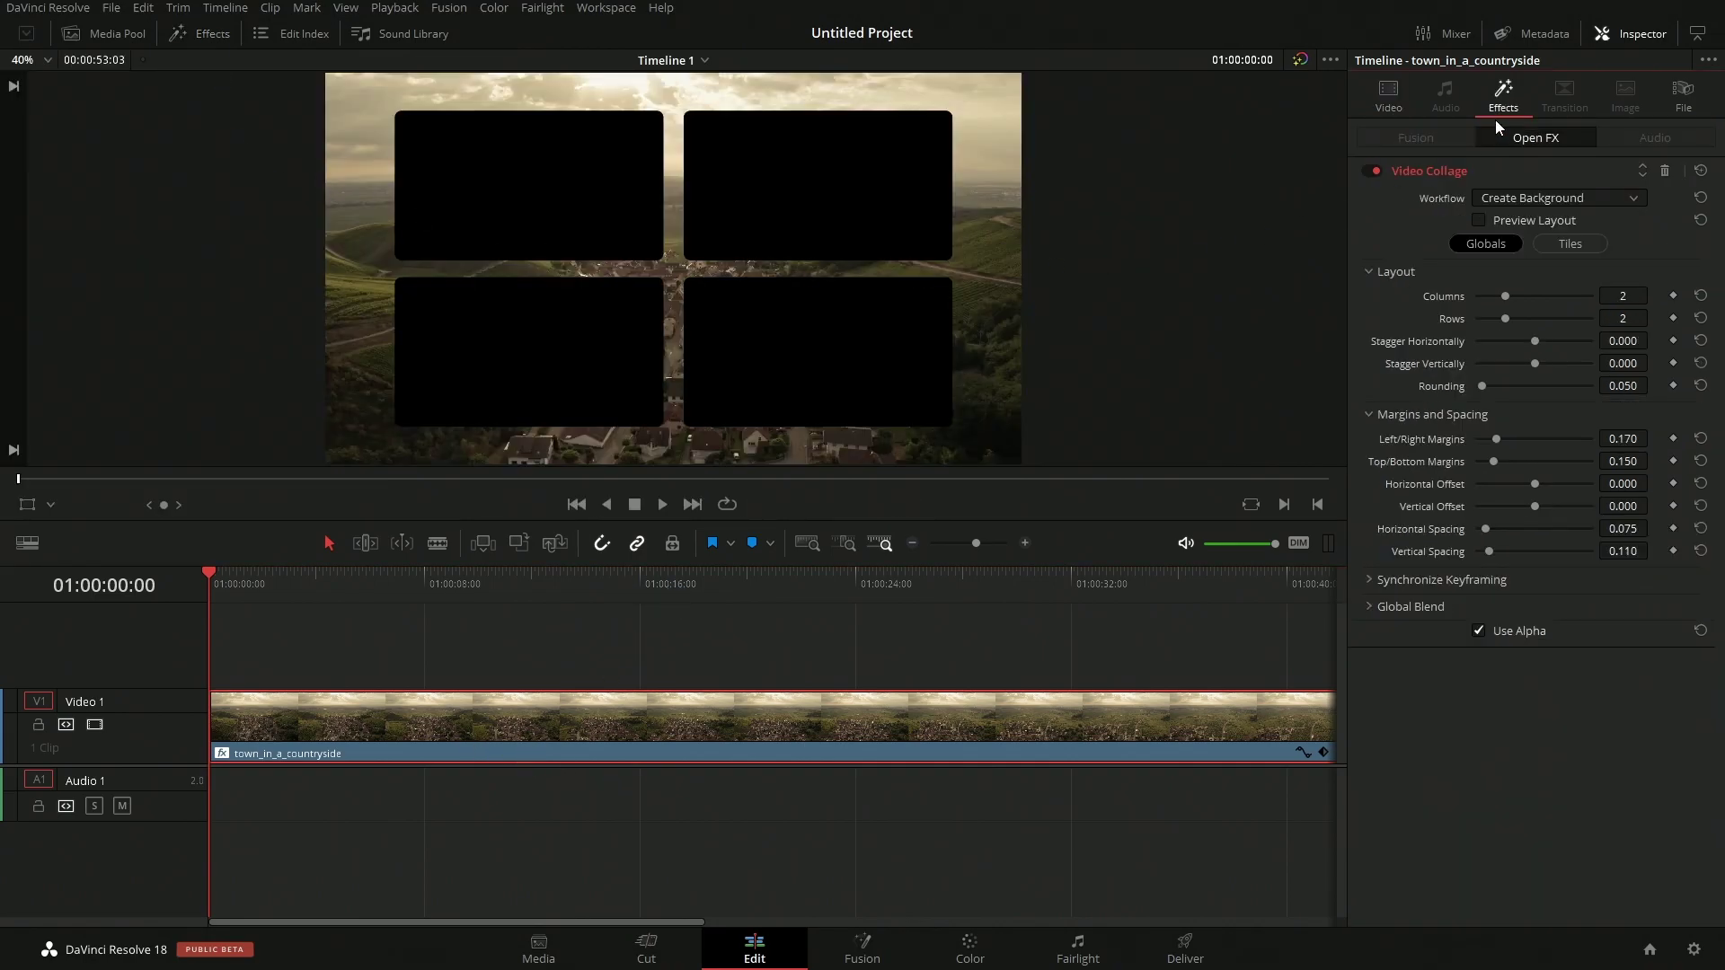
click(1616, 40)
click(1625, 36)
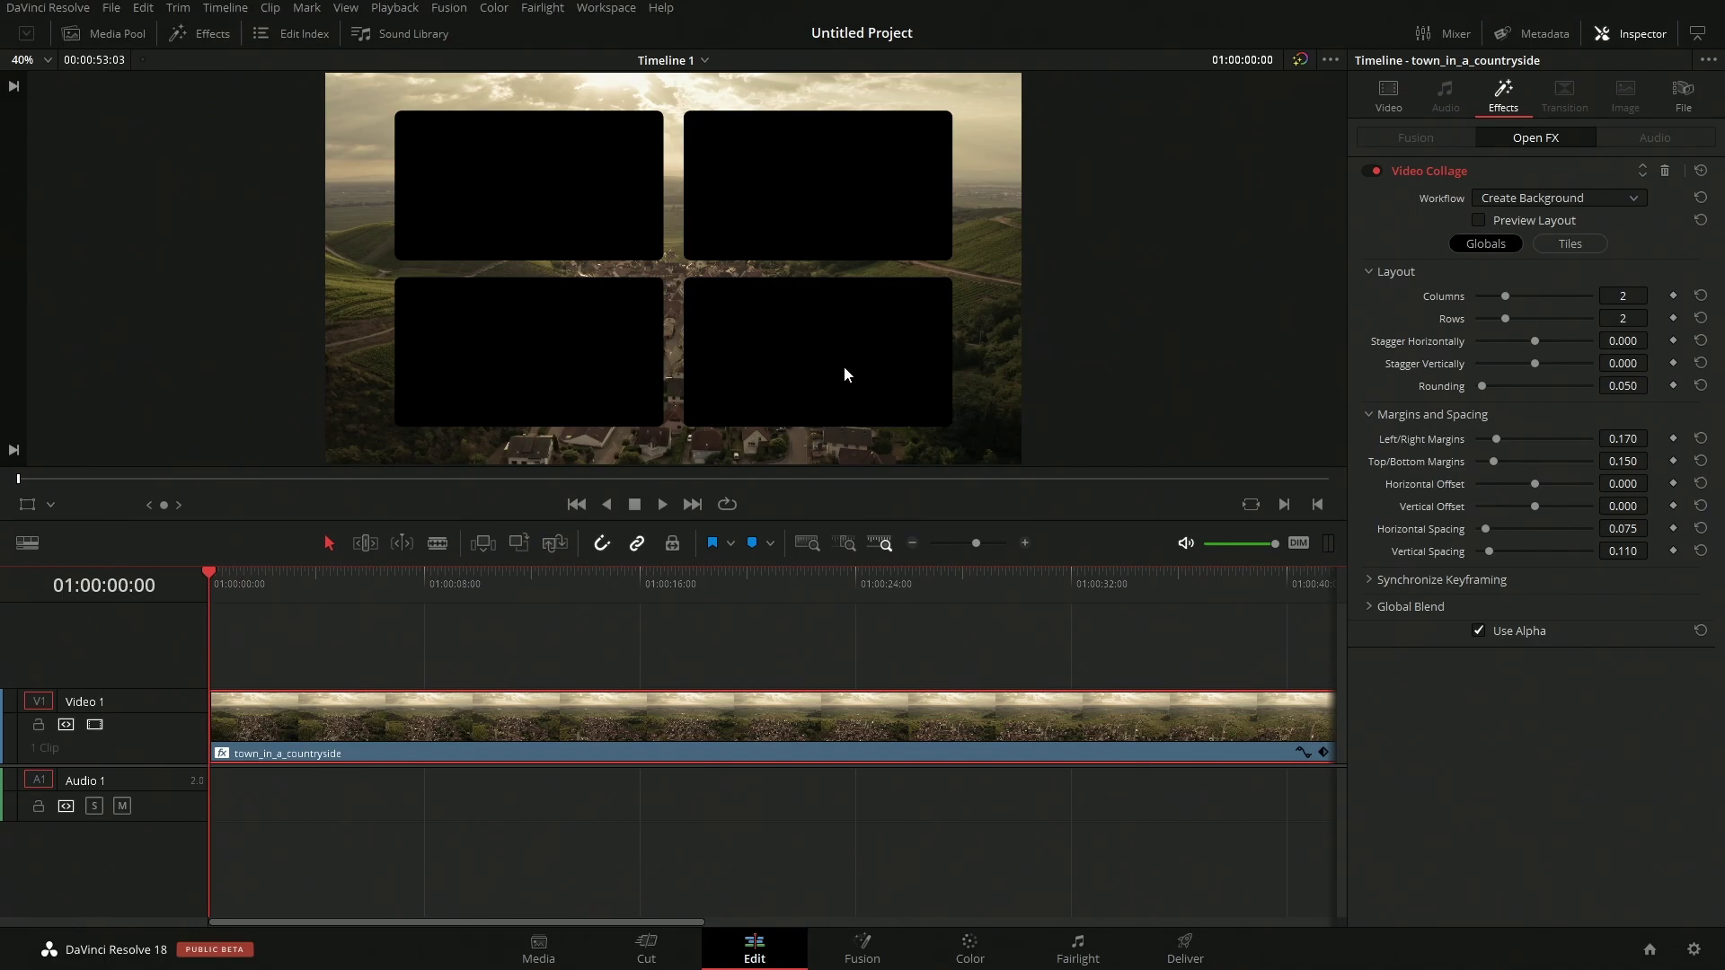
mouse_move(1512, 294)
mouse_down()
mouse_move(1572, 300)
mouse_move(1527, 305)
mouse_move(1508, 320)
mouse_move(1548, 325)
mouse_move(1512, 327)
mouse_up()
drag(1627, 293, 1694, 300)
drag(1509, 316, 1592, 319)
click(1630, 300)
text(20)
key(Return)
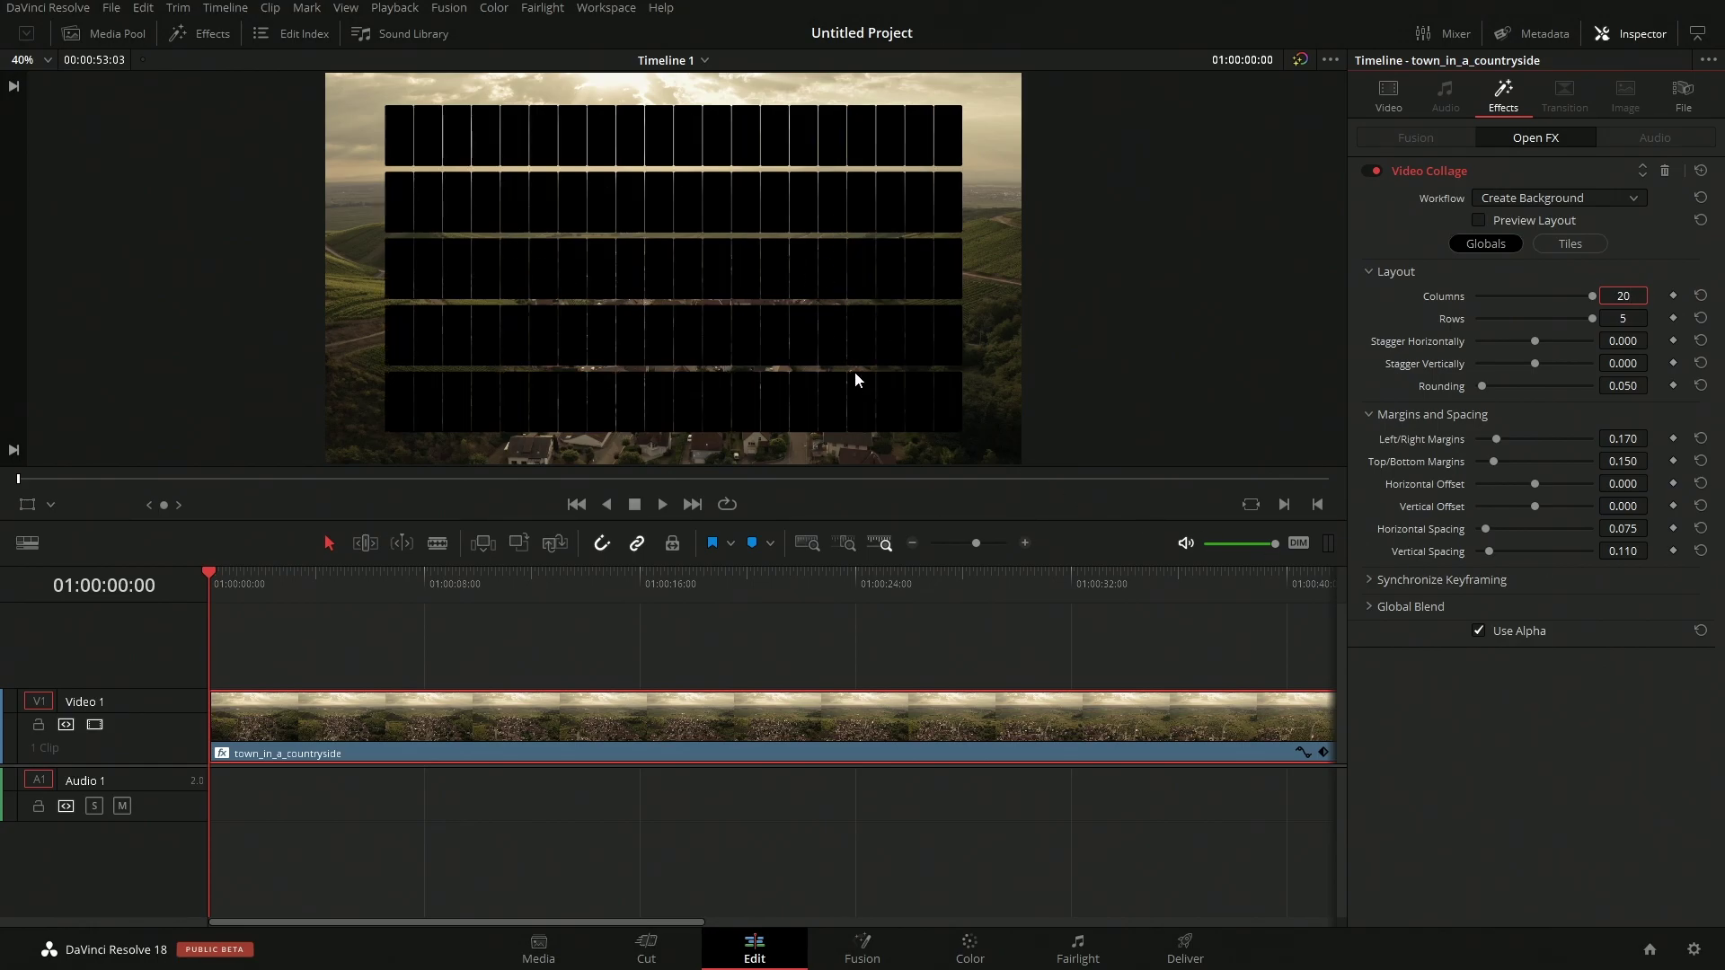
- Reset the collage to a 2x2 grid, try 5 rows and tile stagger, then remove the stagger
click(1701, 296)
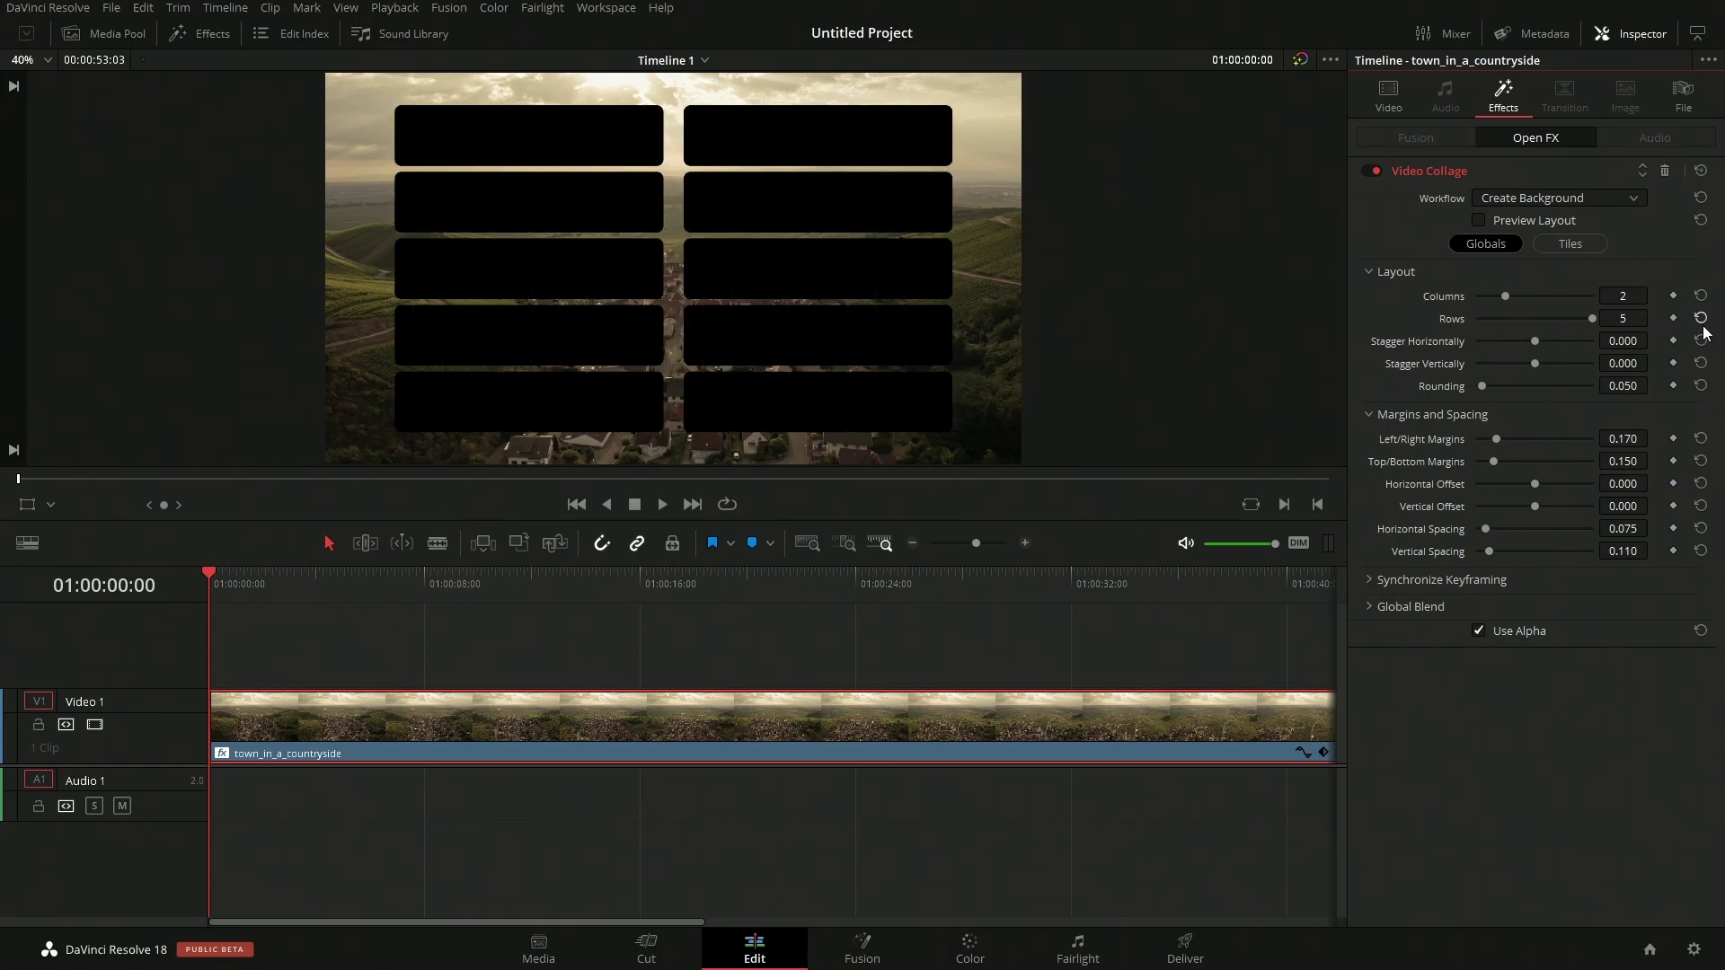
click(1701, 318)
drag(1544, 318, 1595, 320)
click(1701, 318)
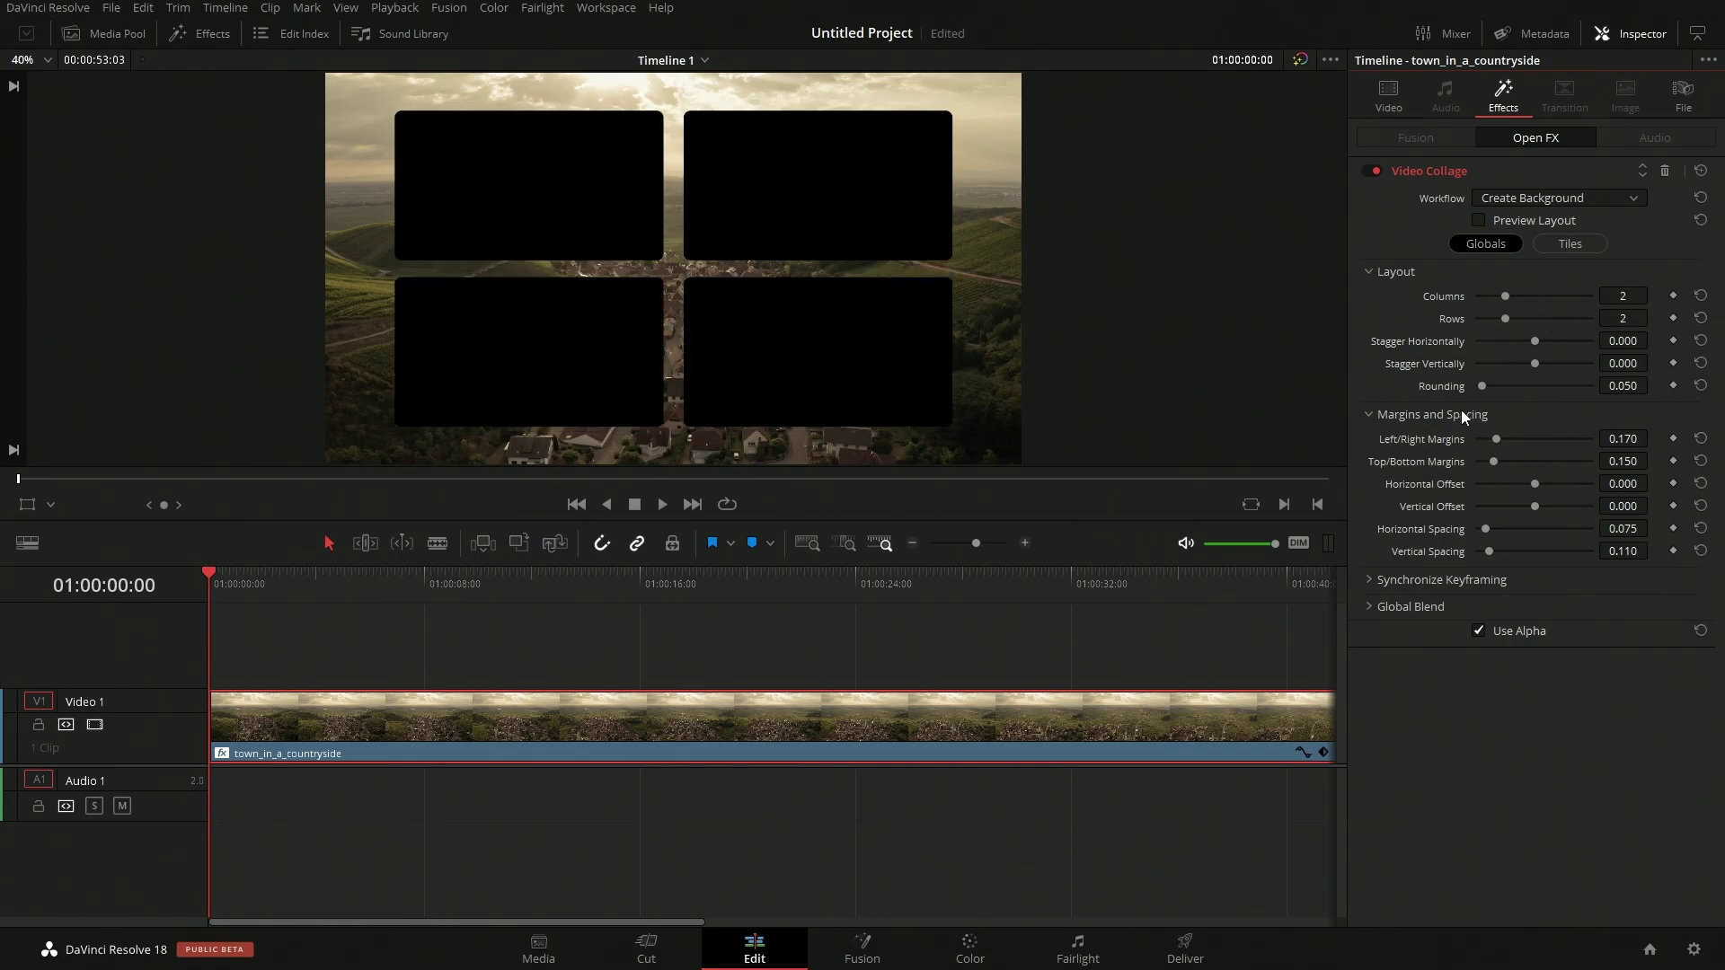
click(1542, 342)
drag(1529, 363, 1496, 388)
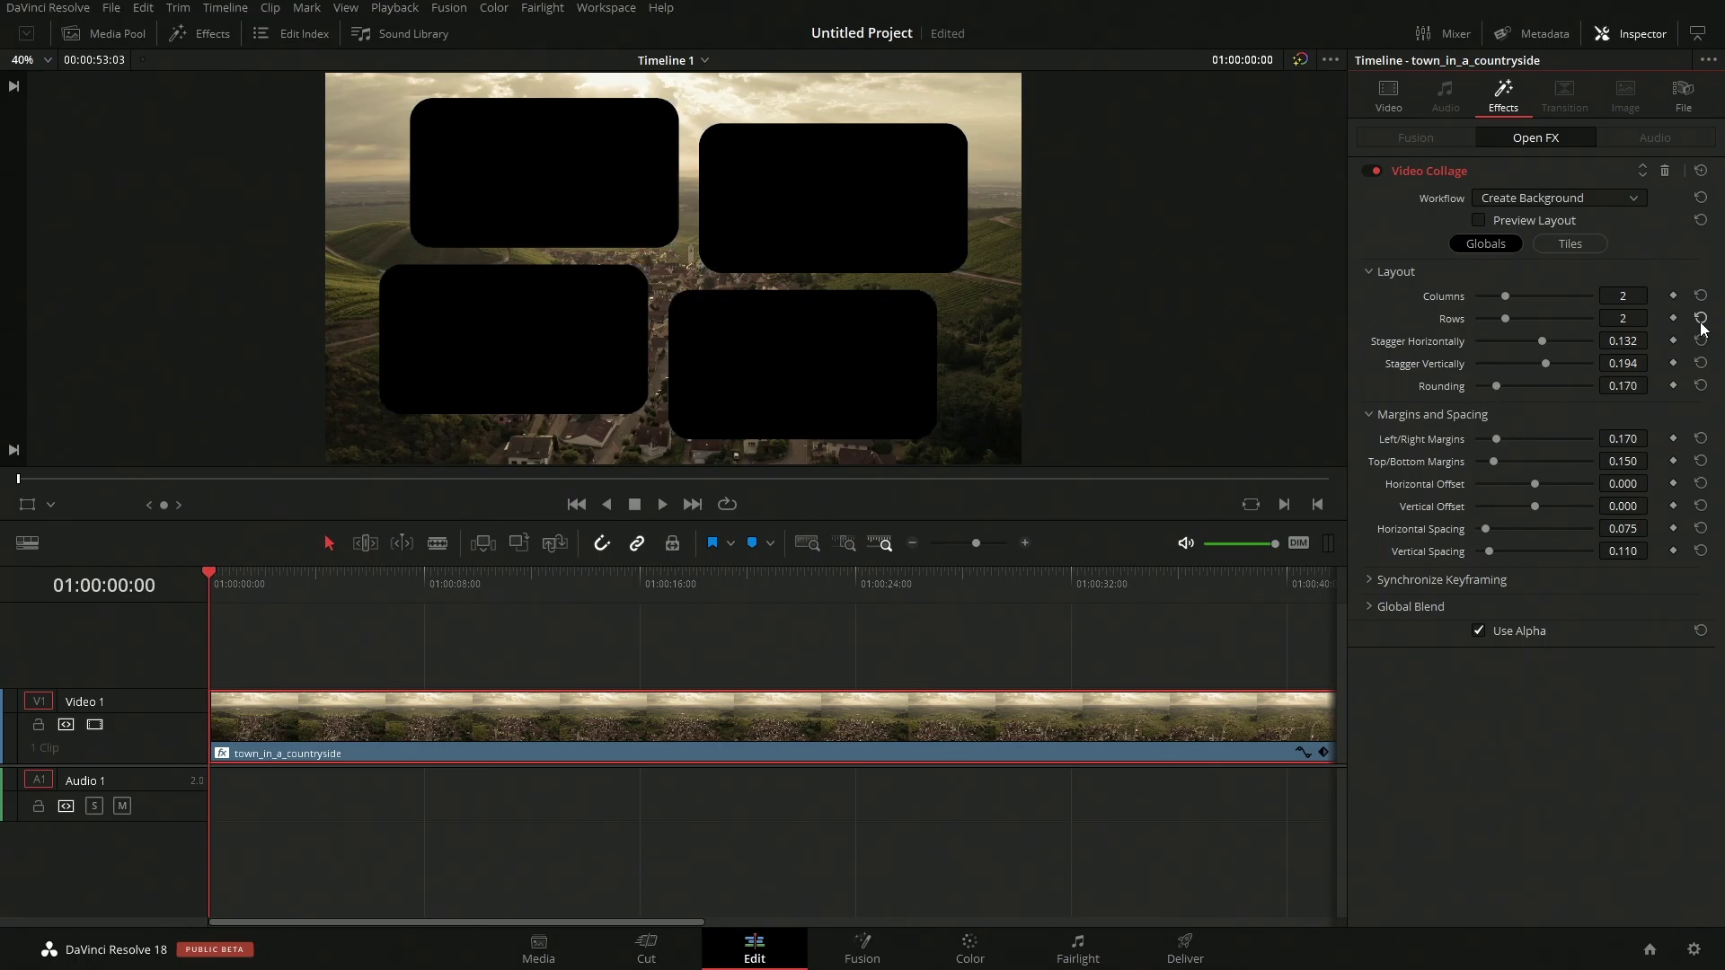
click(1700, 363)
click(1701, 341)
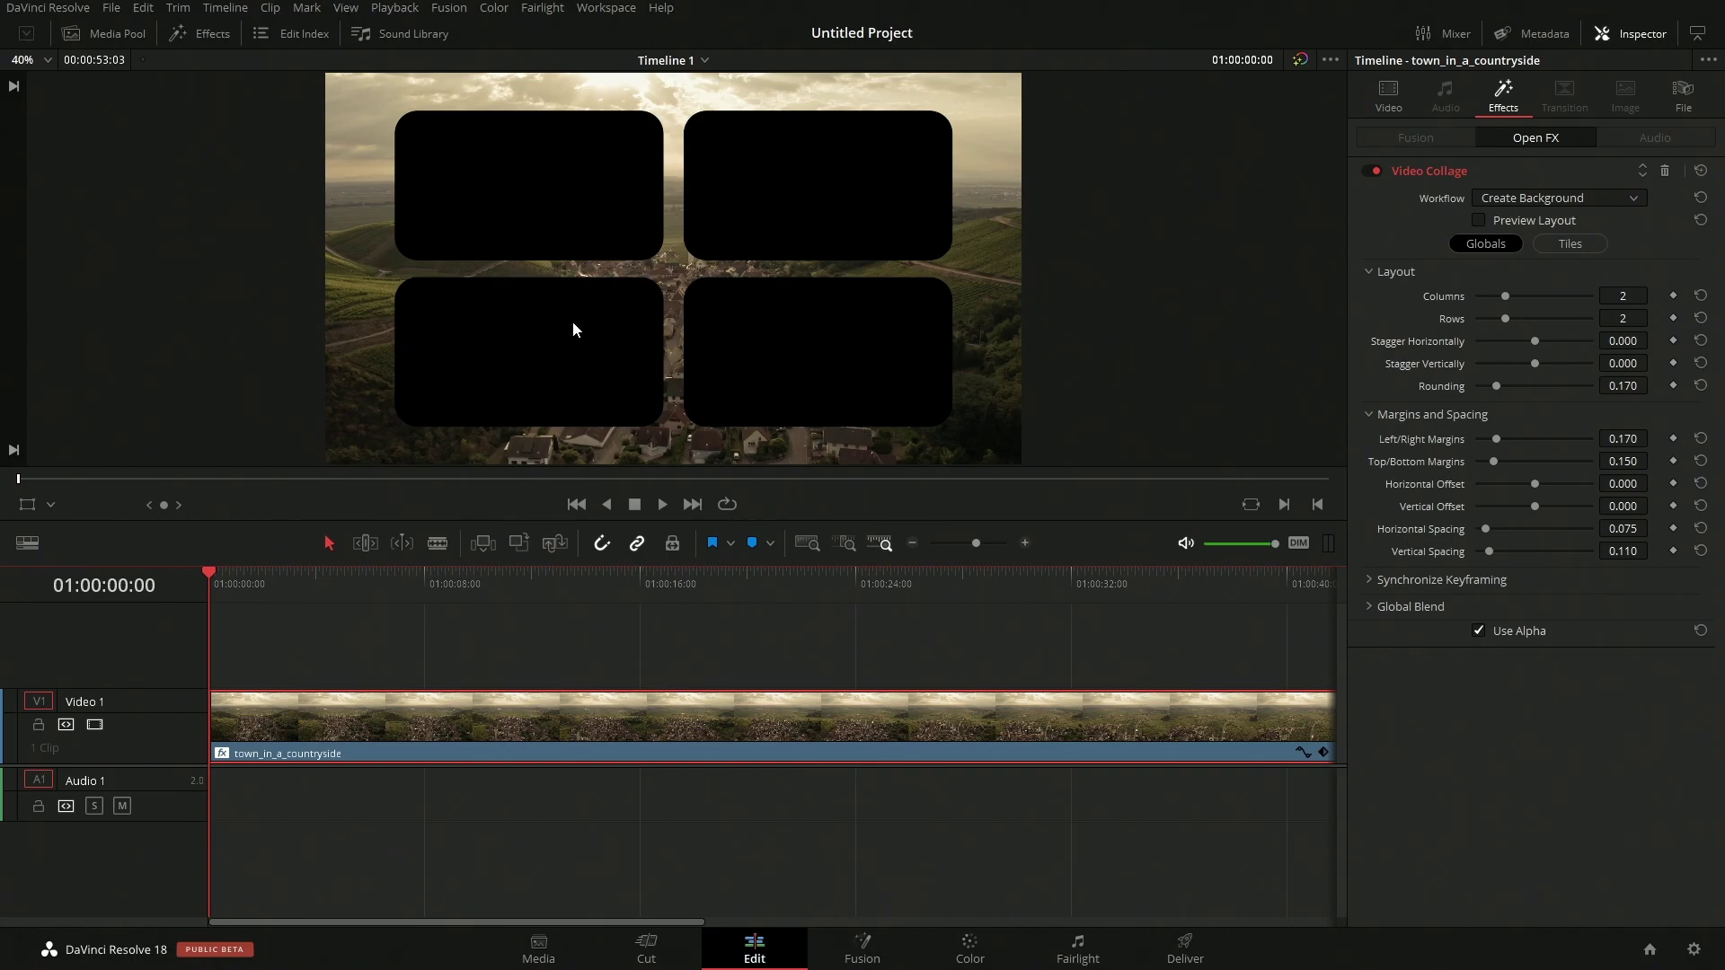
- Move the countryside clip up to Video 2 and place a Four Color Gradient generator on Video 1
drag(254, 726, 264, 656)
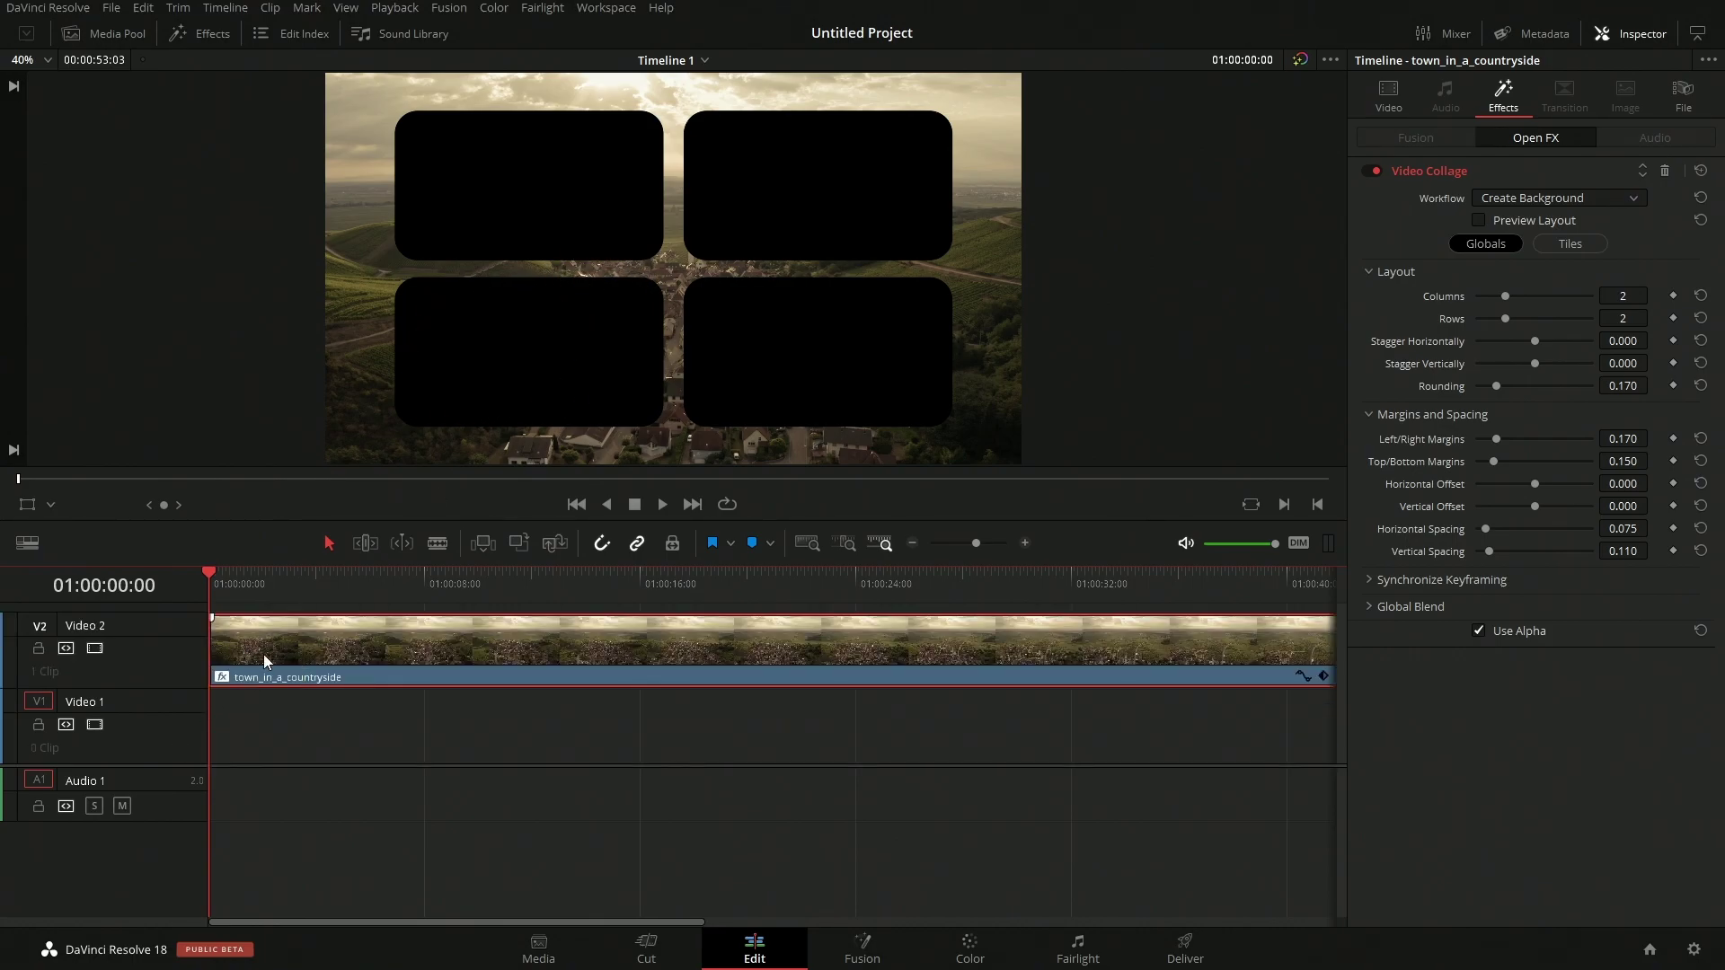
click(207, 36)
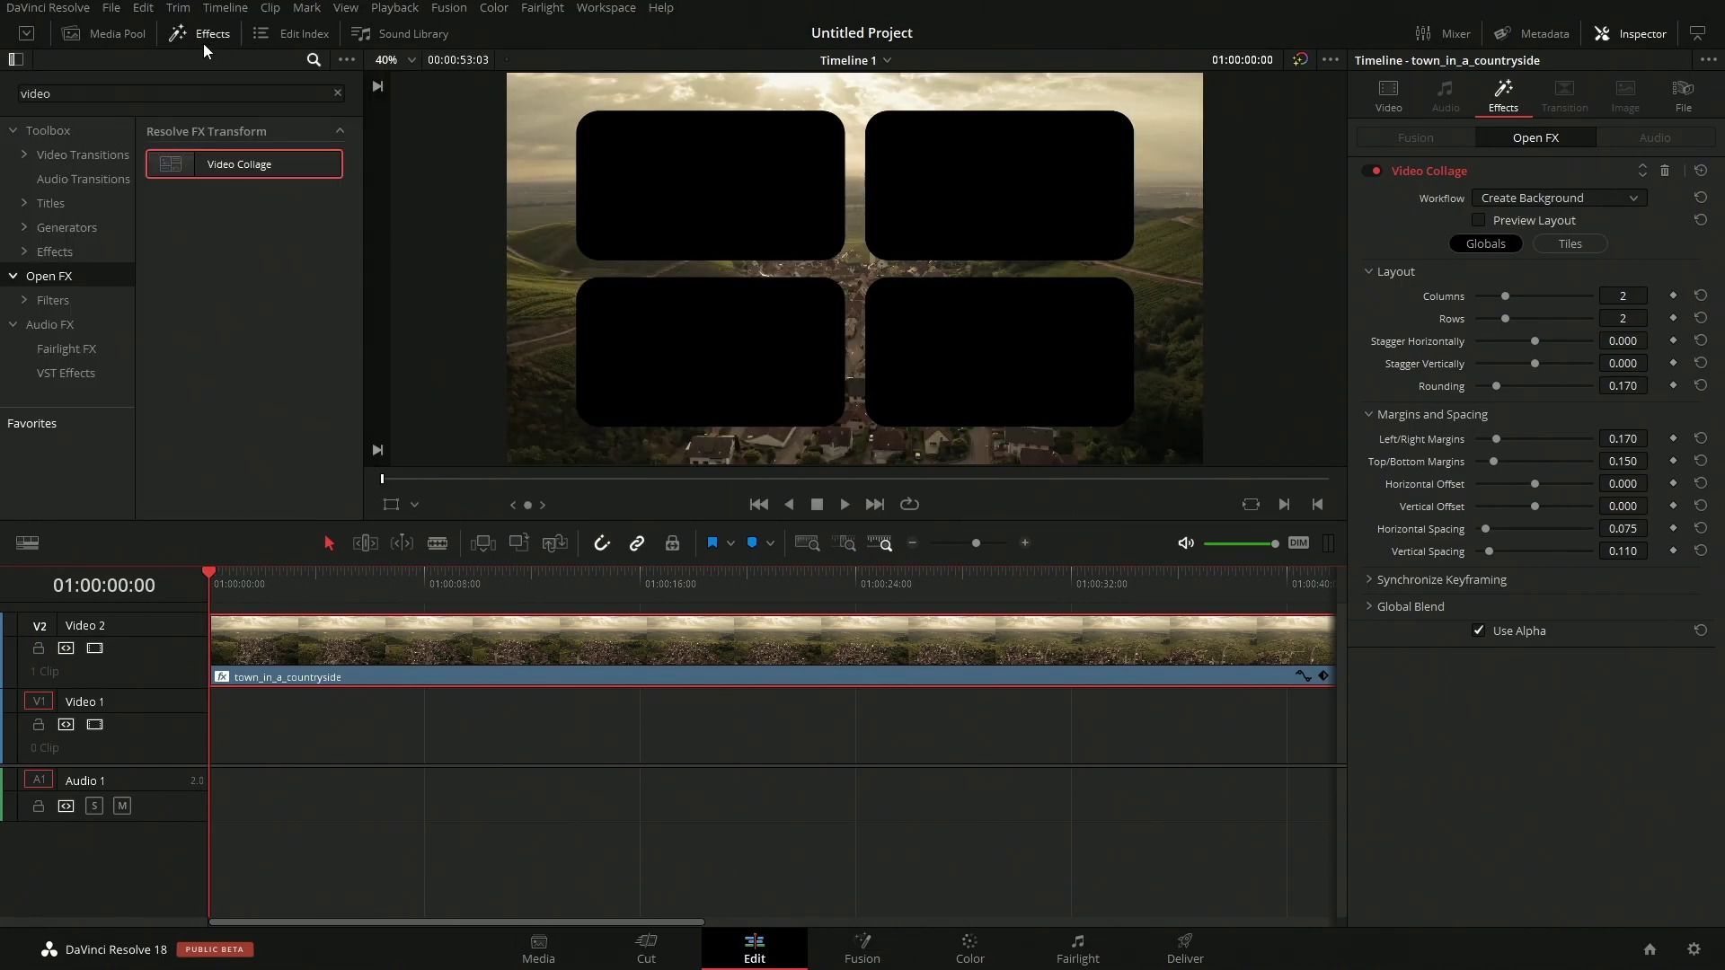
click(338, 91)
click(54, 228)
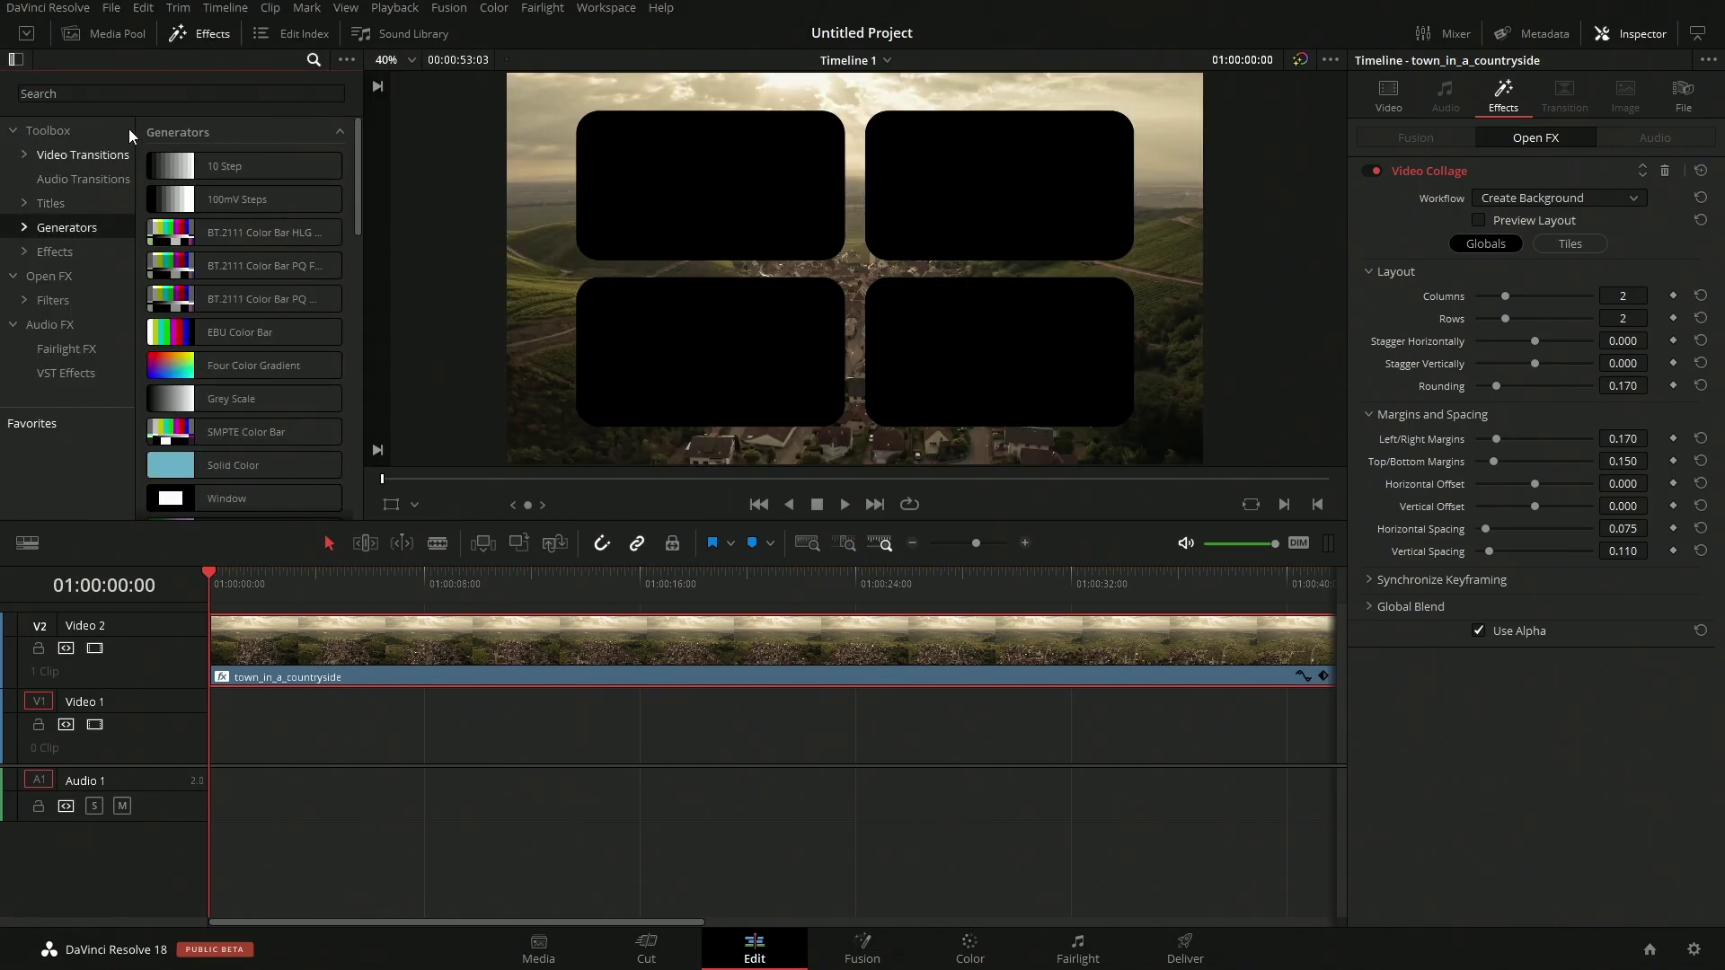
drag(183, 366, 431, 732)
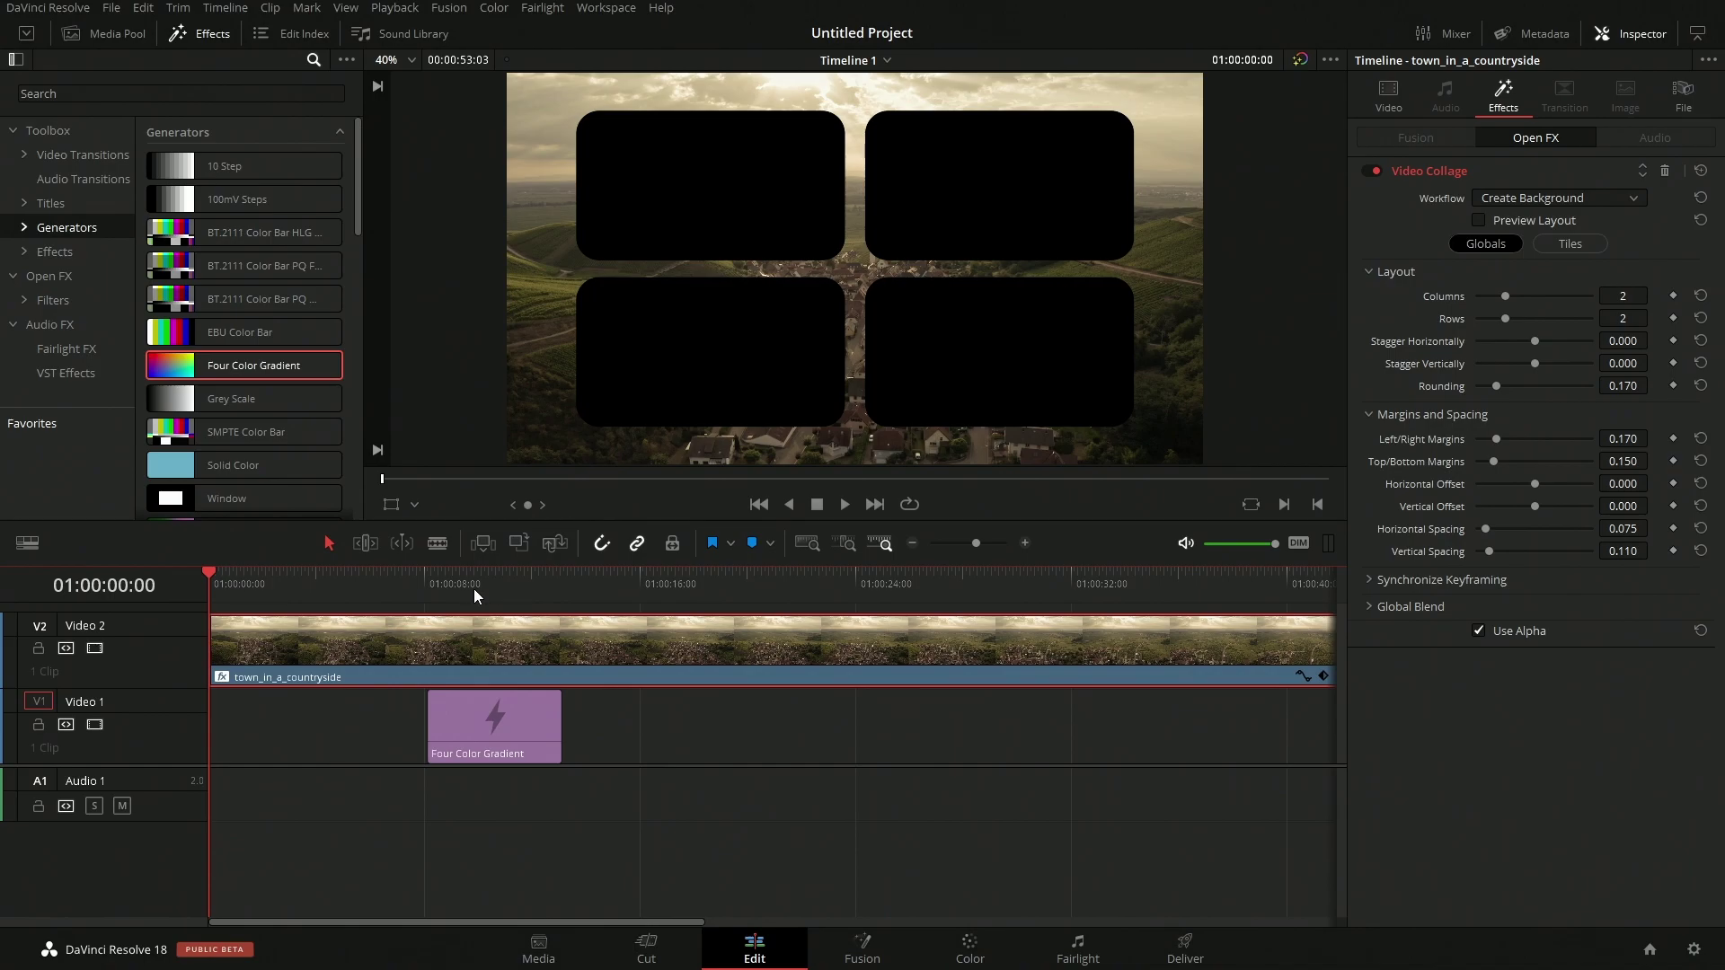
- Toggle Video 2 off and on to check the gradient, then delete the Four Color Gradient clip
click(493, 584)
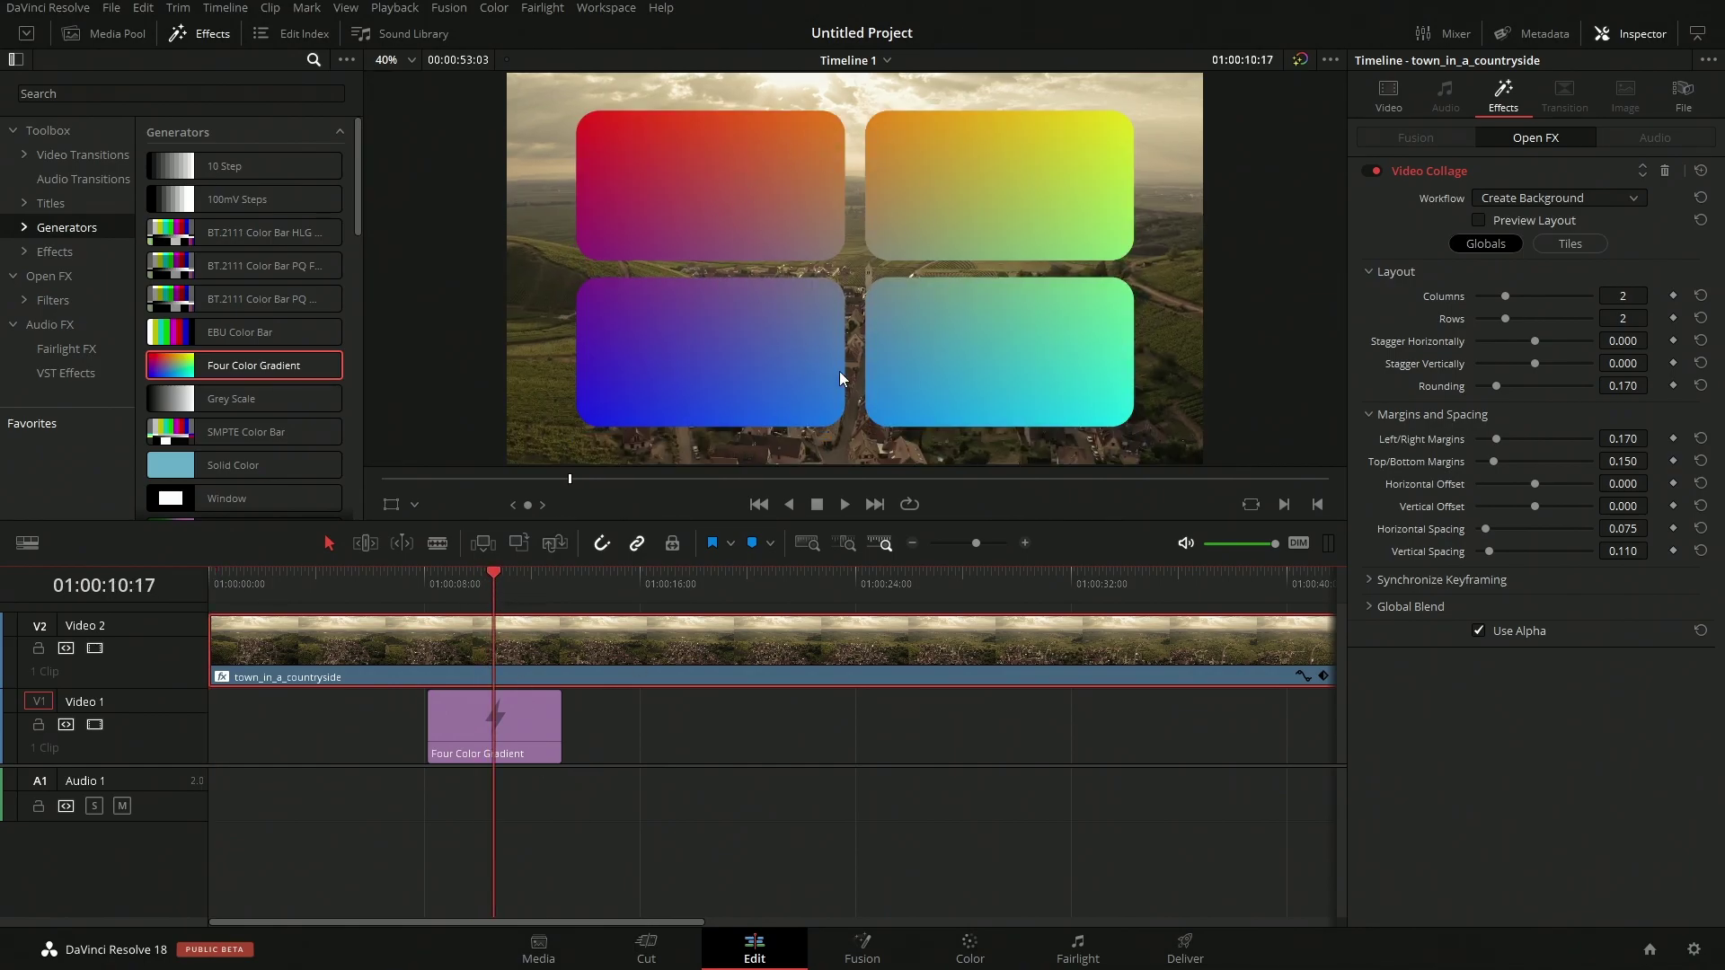
click(94, 648)
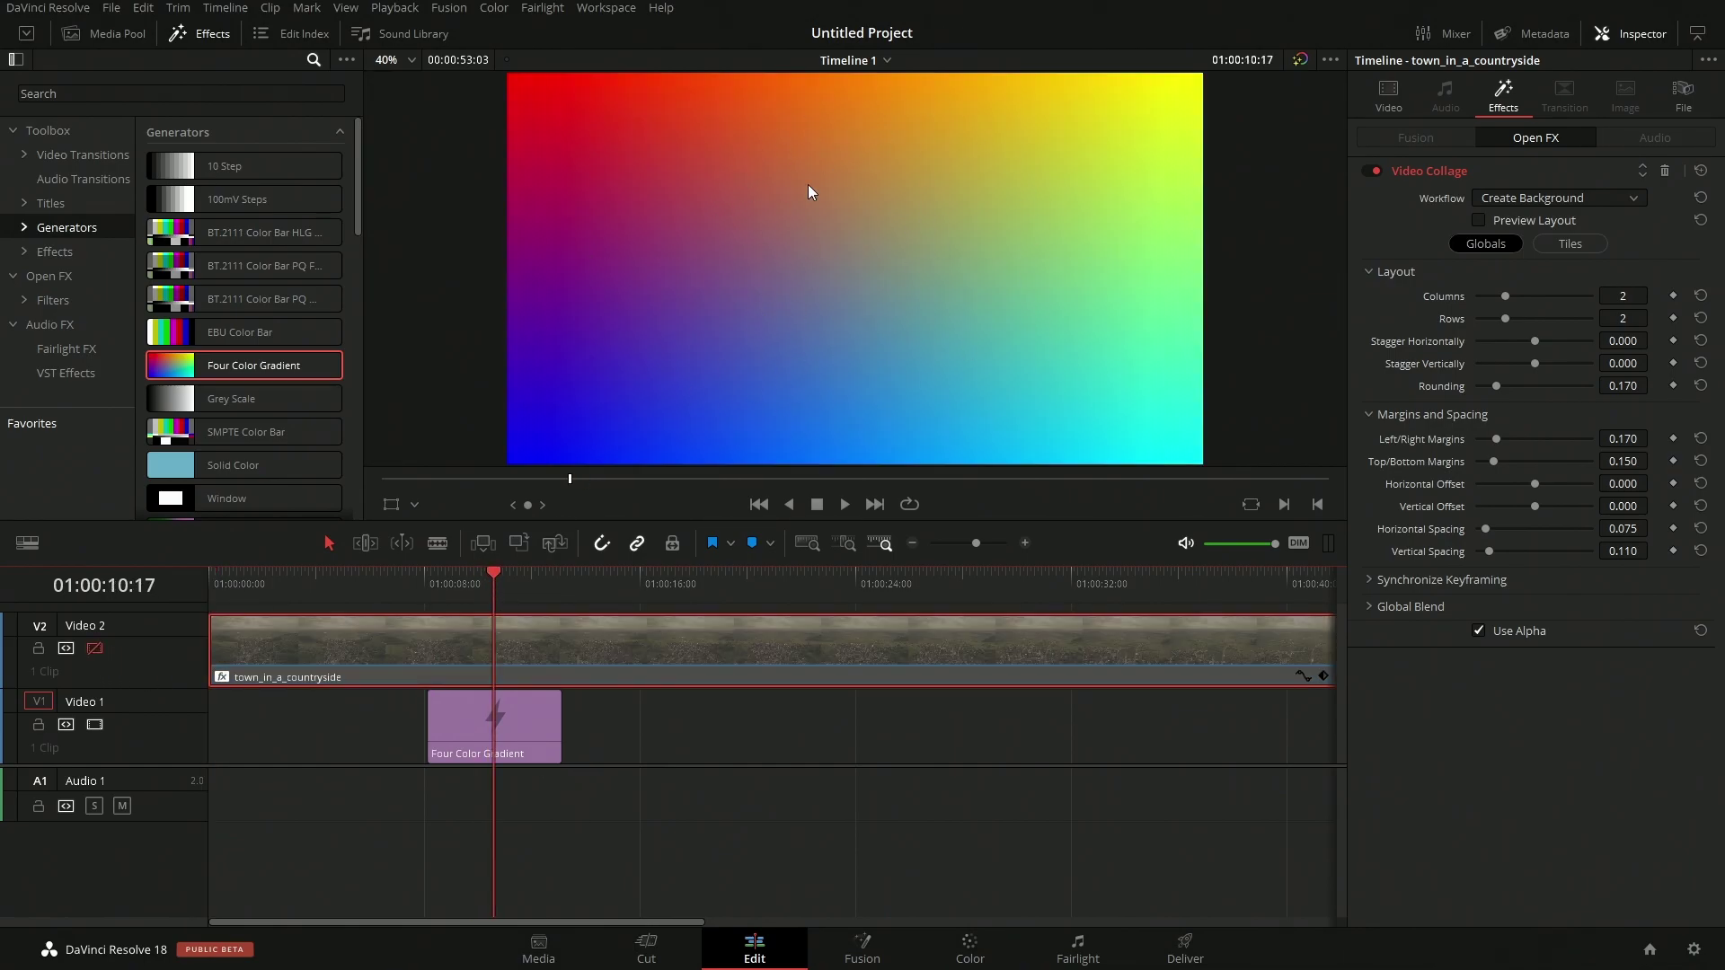
click(99, 651)
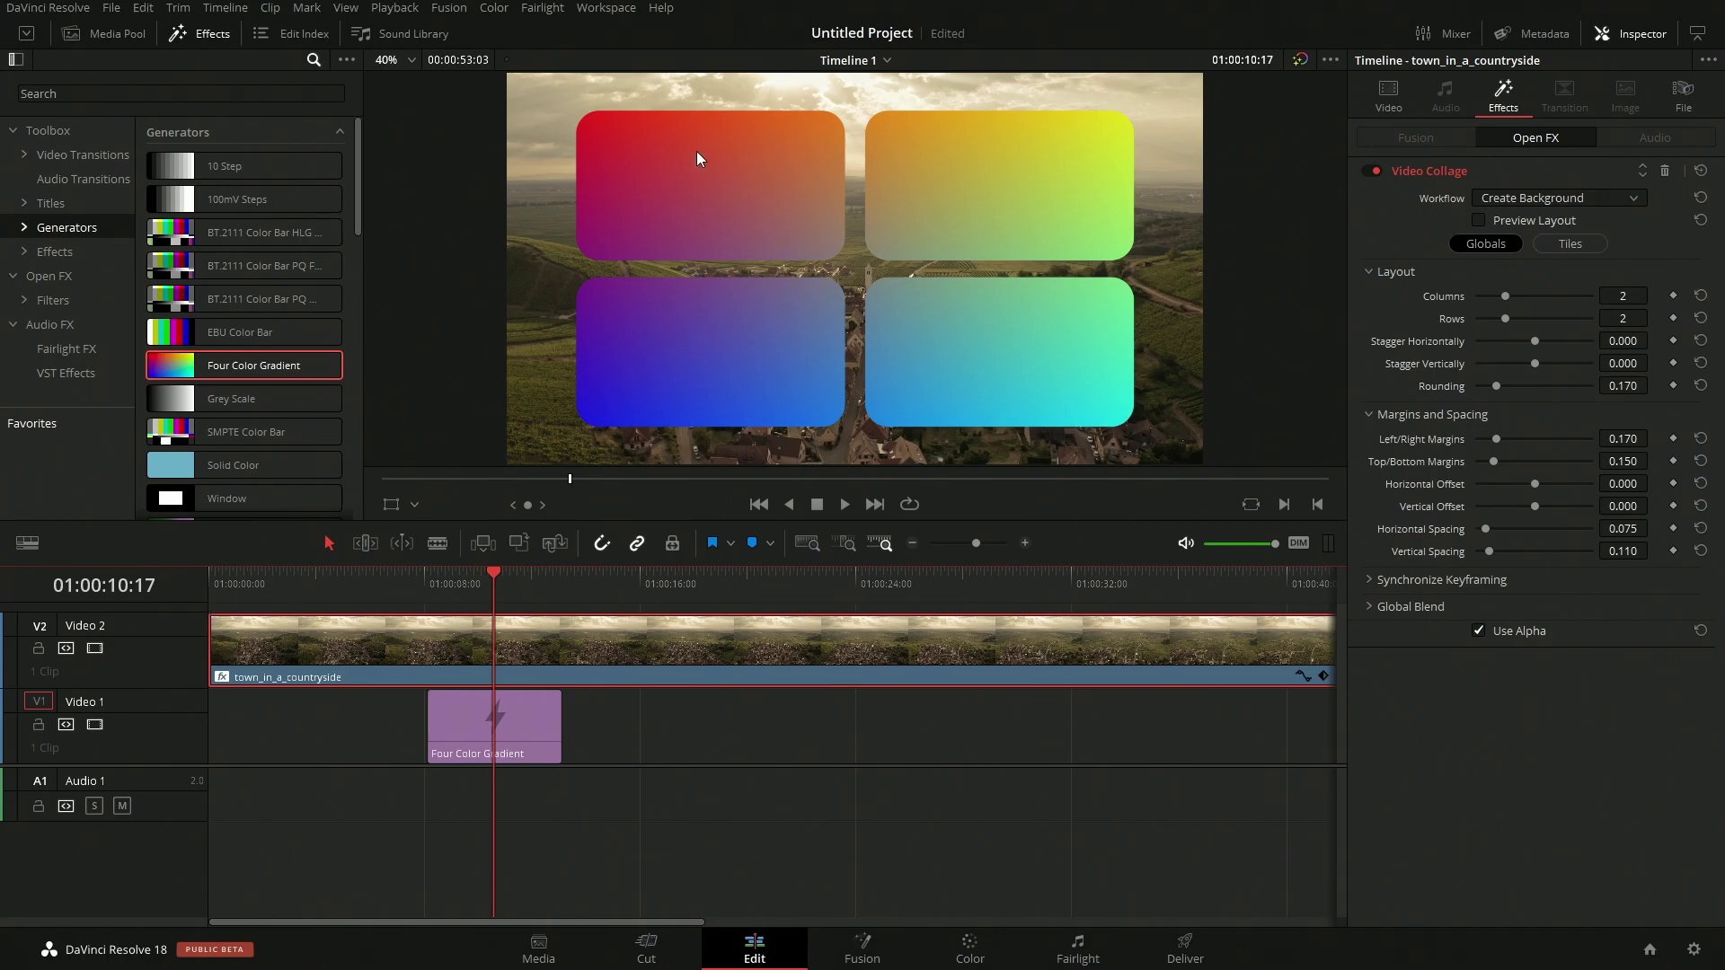
click(525, 730)
key(Delete)
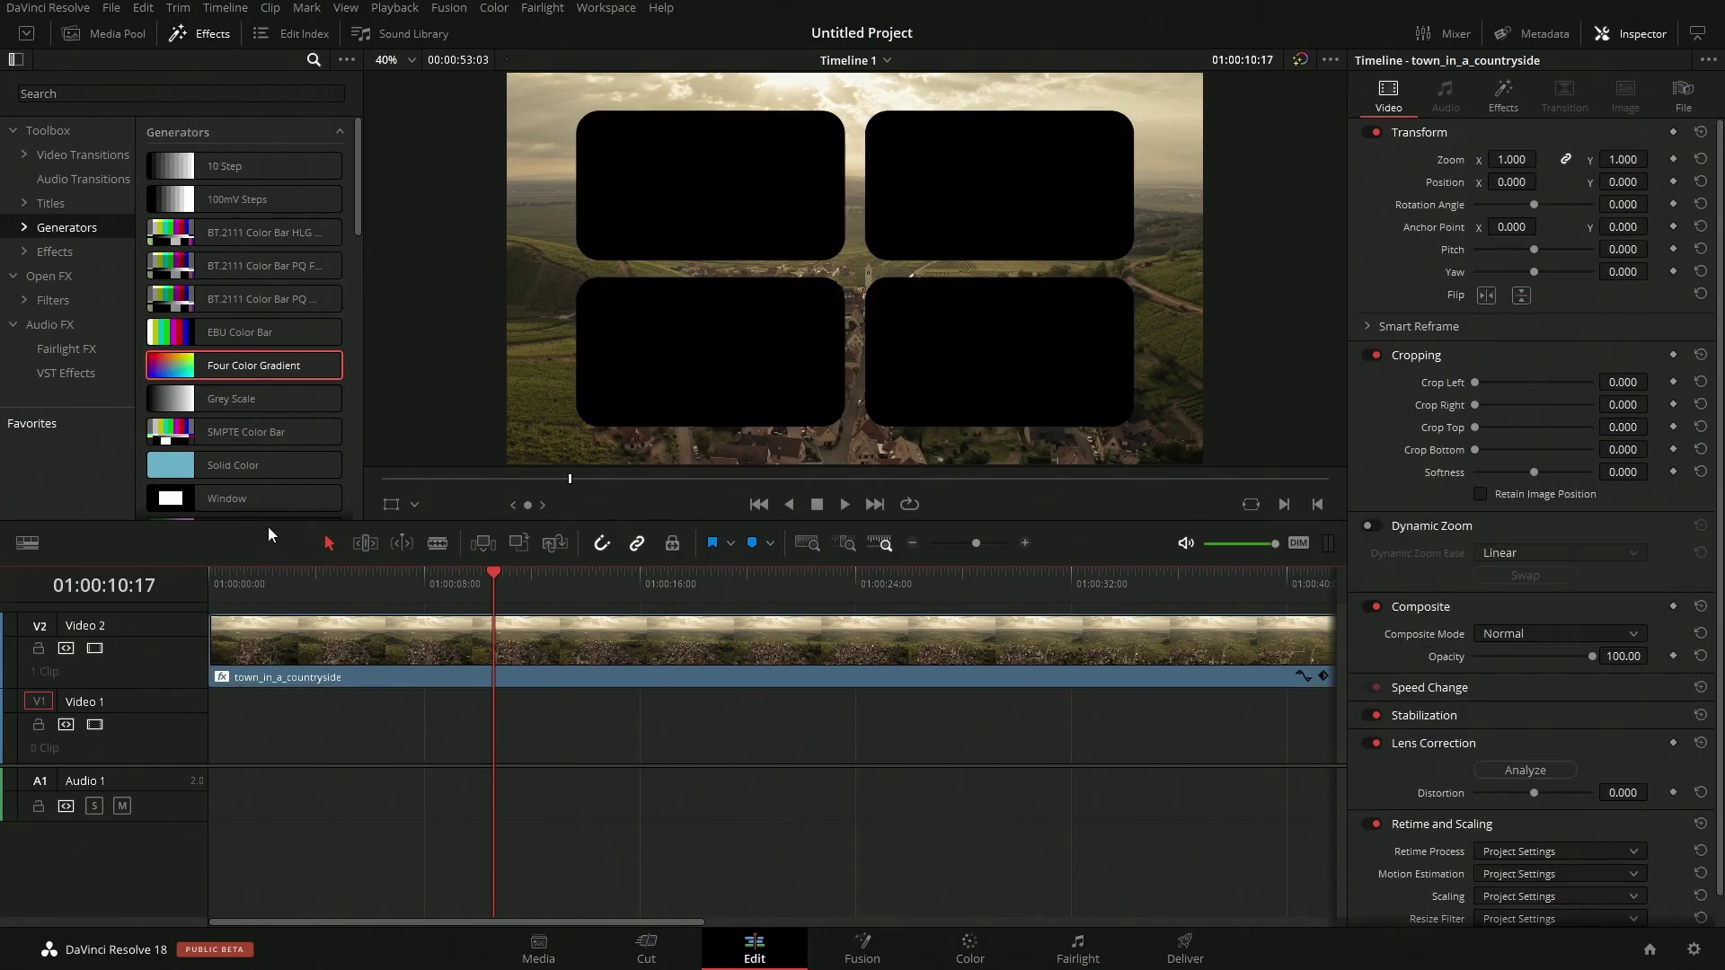
- Shorten the video tracks, move the countryside clip up to a new Video 5 track, and save
click(26, 542)
click(134, 814)
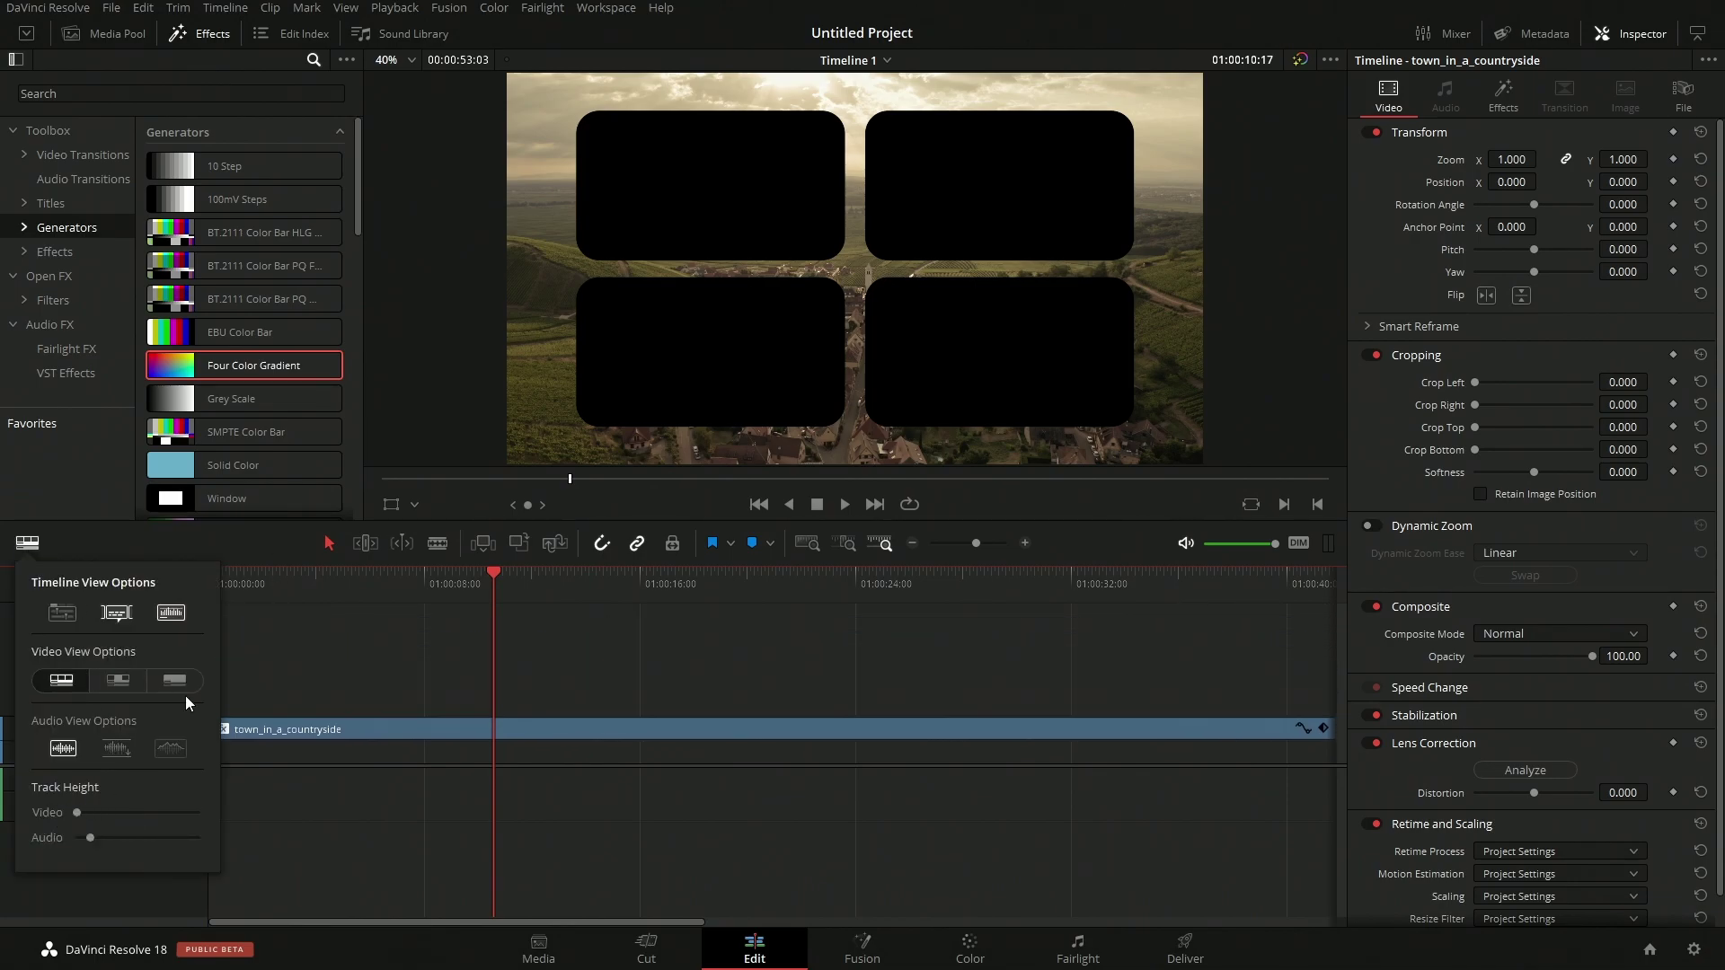
click(243, 709)
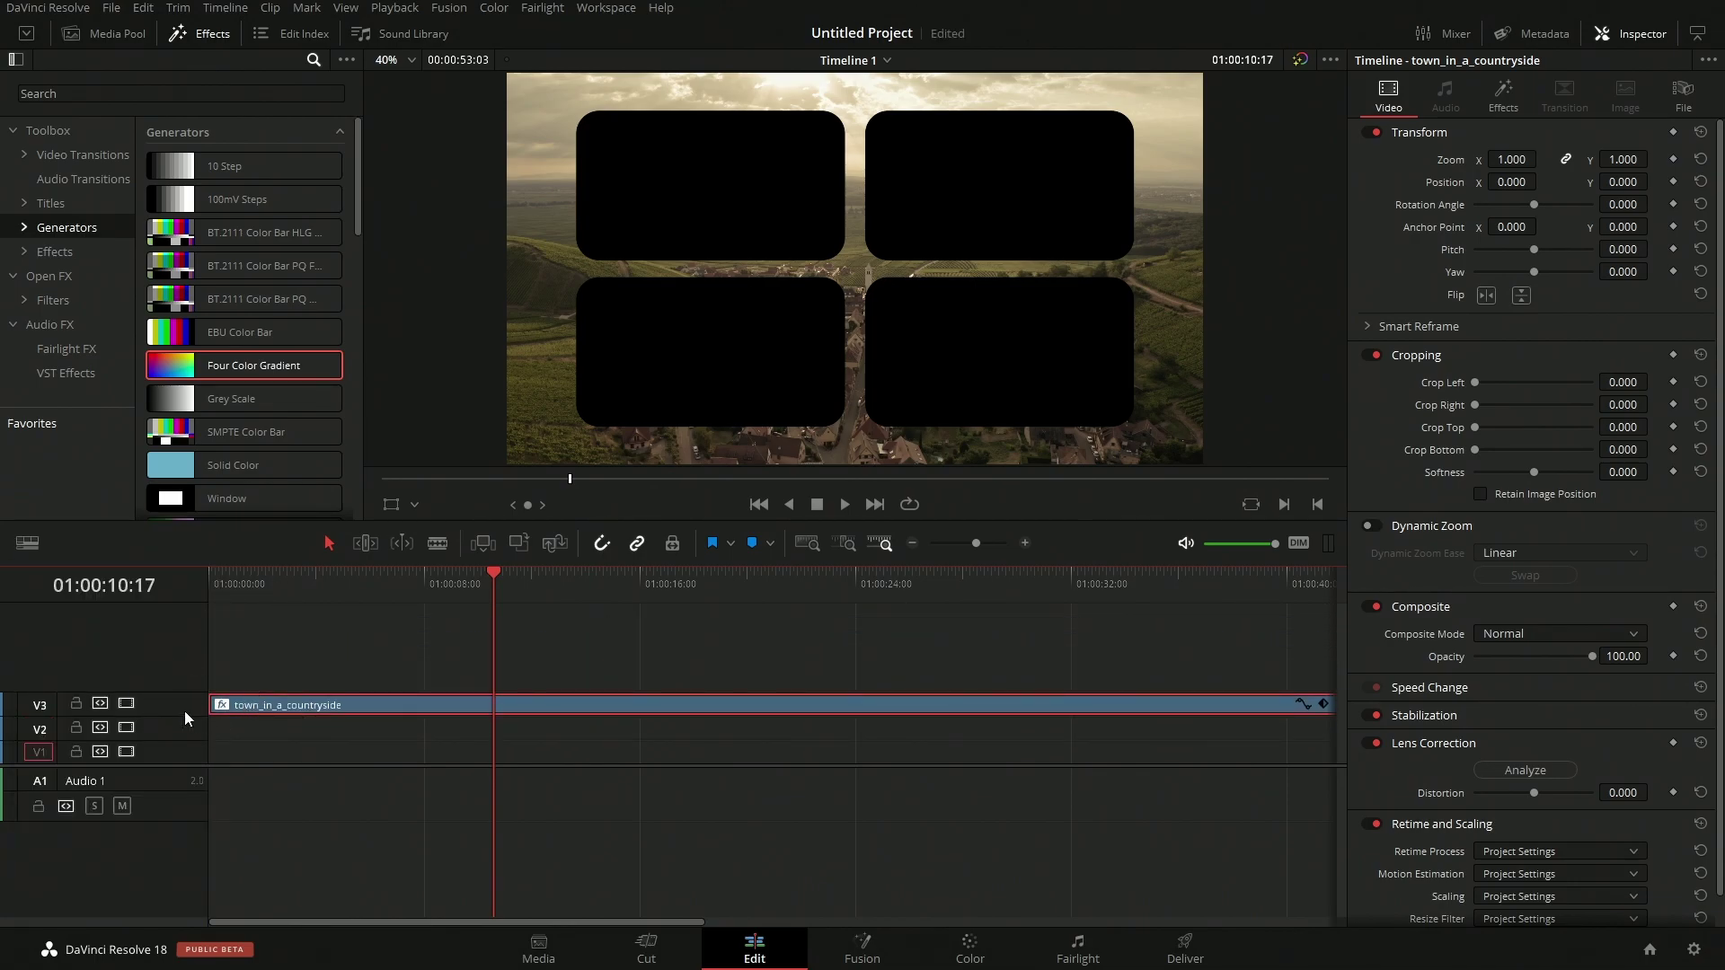
key(ctrl+s)
drag(231, 703, 229, 652)
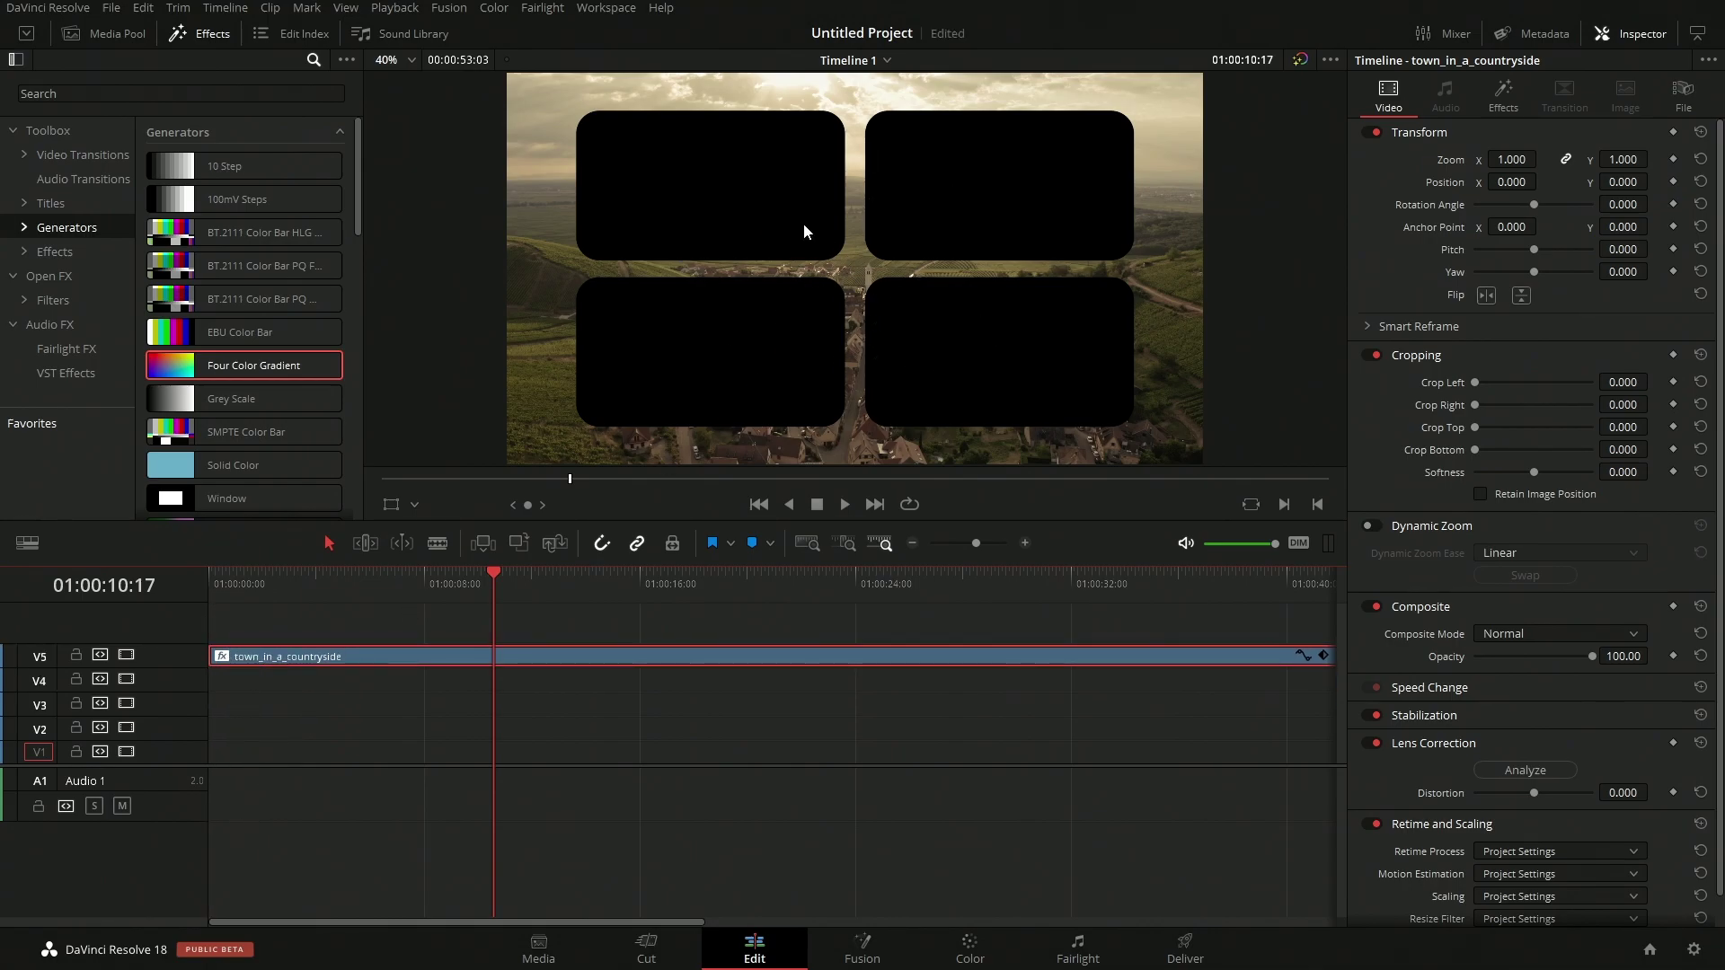
key(ctrl+s)
- Place the four knight clips on V4 through V1 at the timeline start, playhead at 01:00:01:10
click(103, 36)
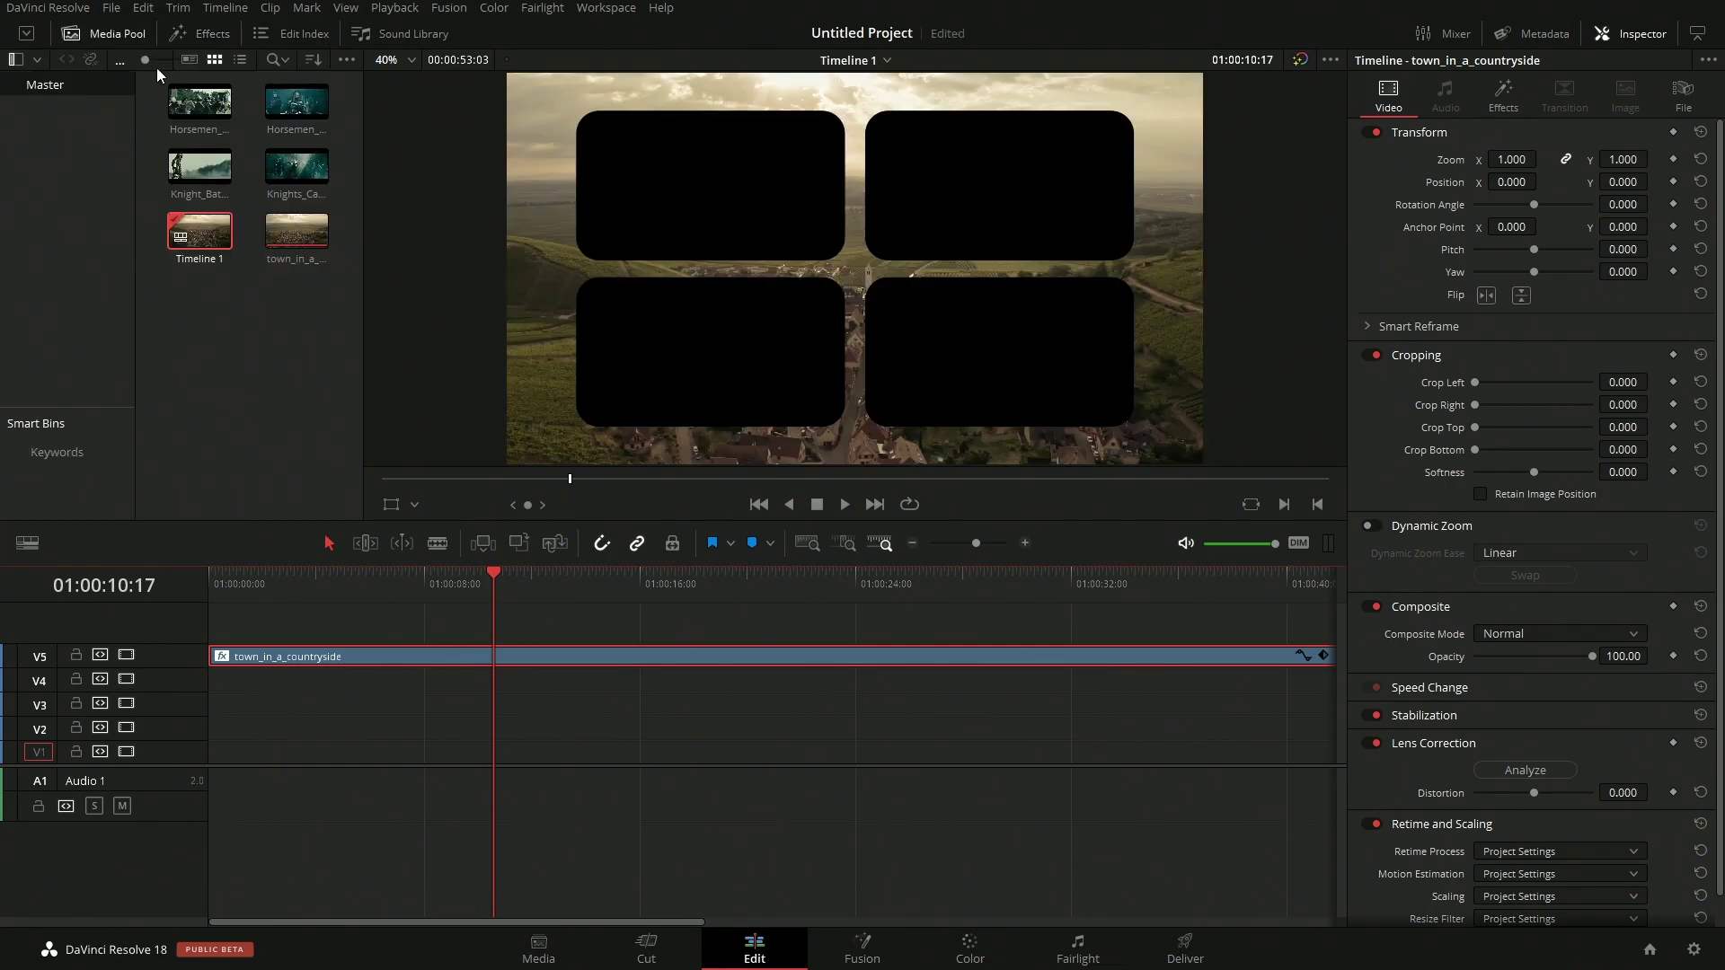
click(284, 204)
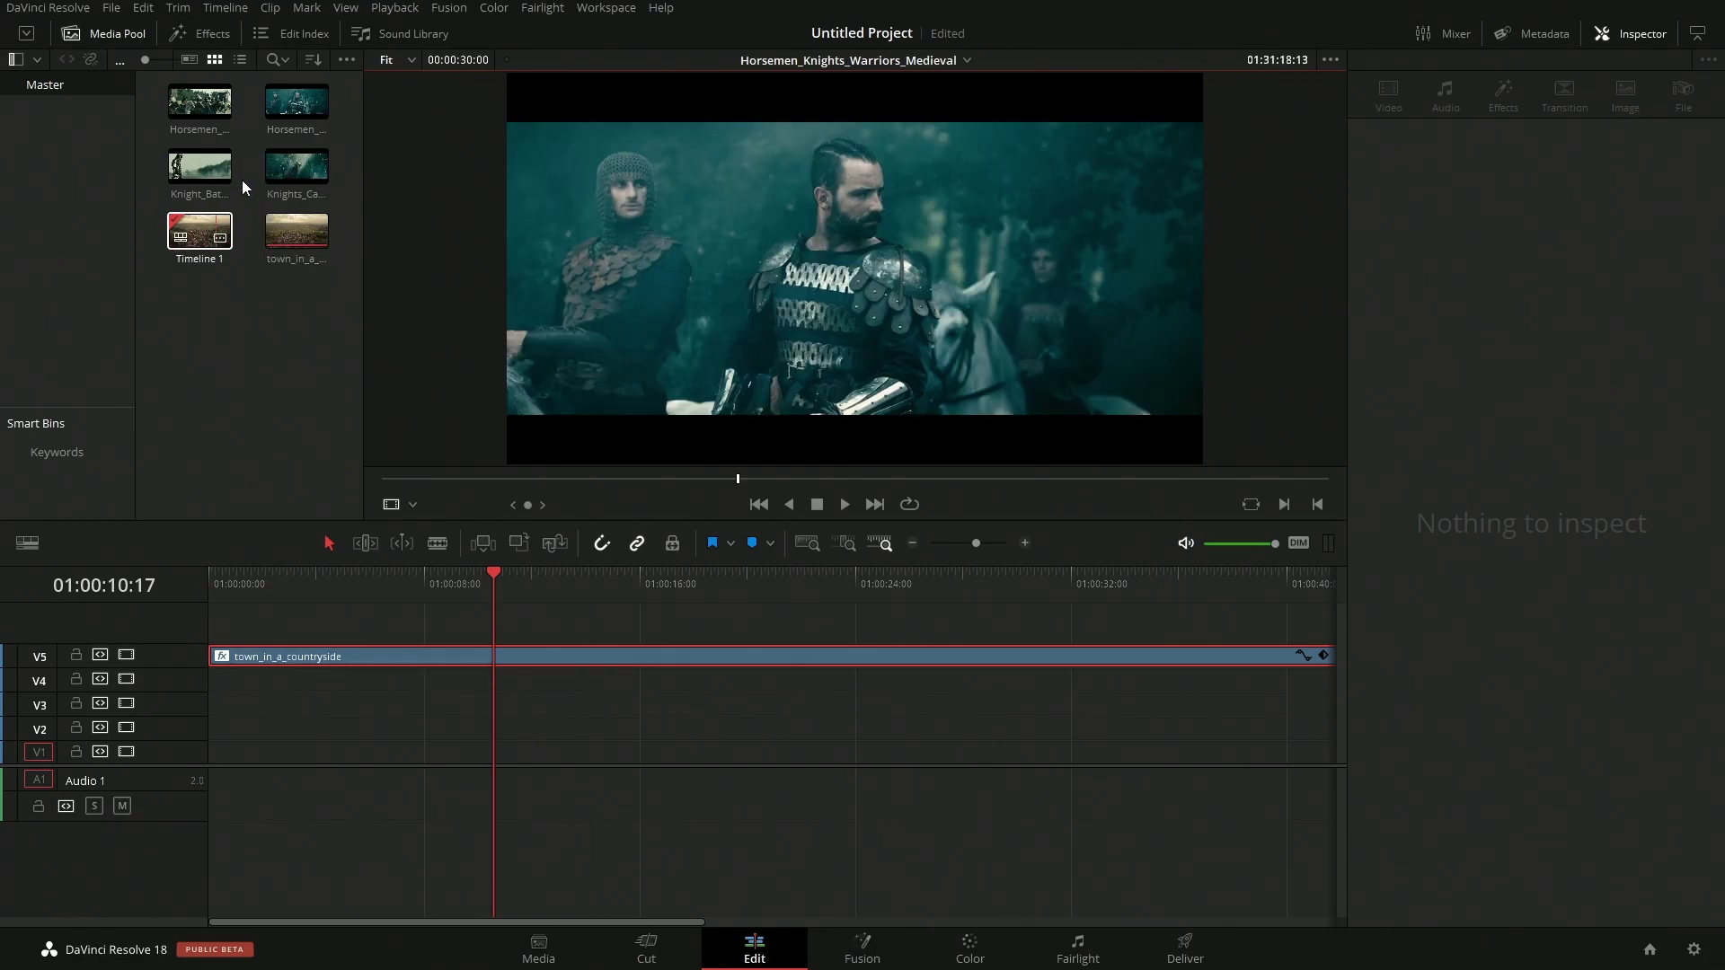
drag(225, 95, 216, 675)
drag(270, 112, 205, 705)
drag(200, 166, 219, 710)
drag(297, 166, 209, 752)
drag(564, 709, 422, 731)
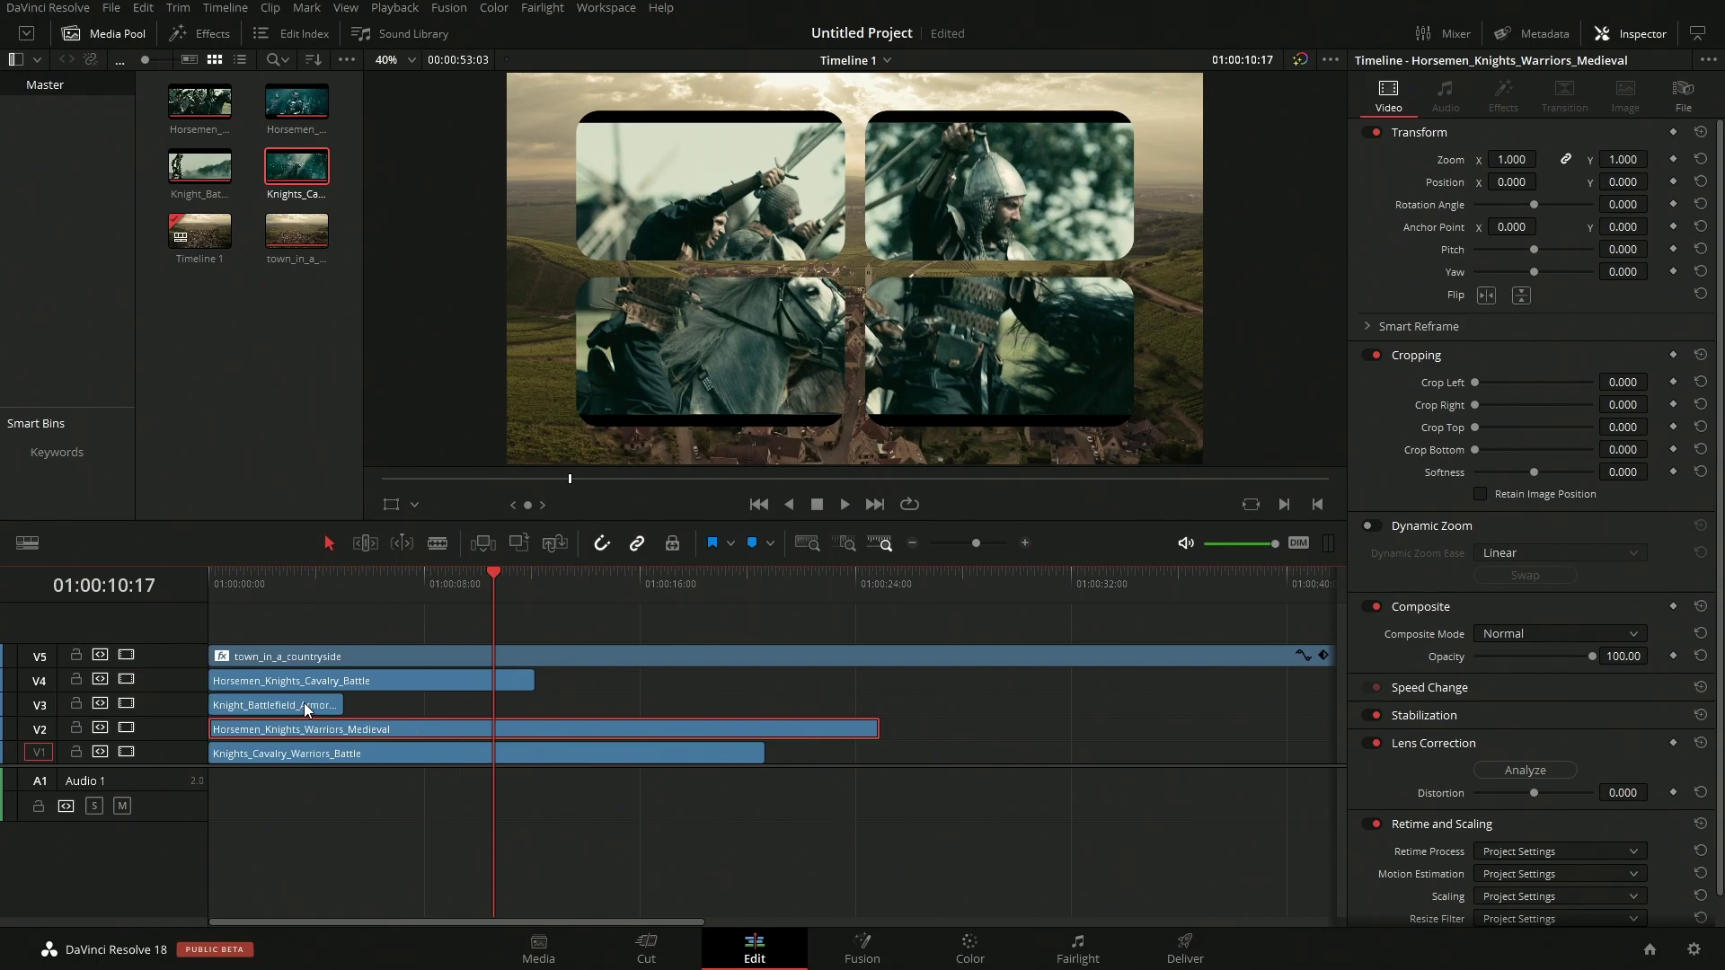
click(337, 705)
click(385, 723)
click(244, 594)
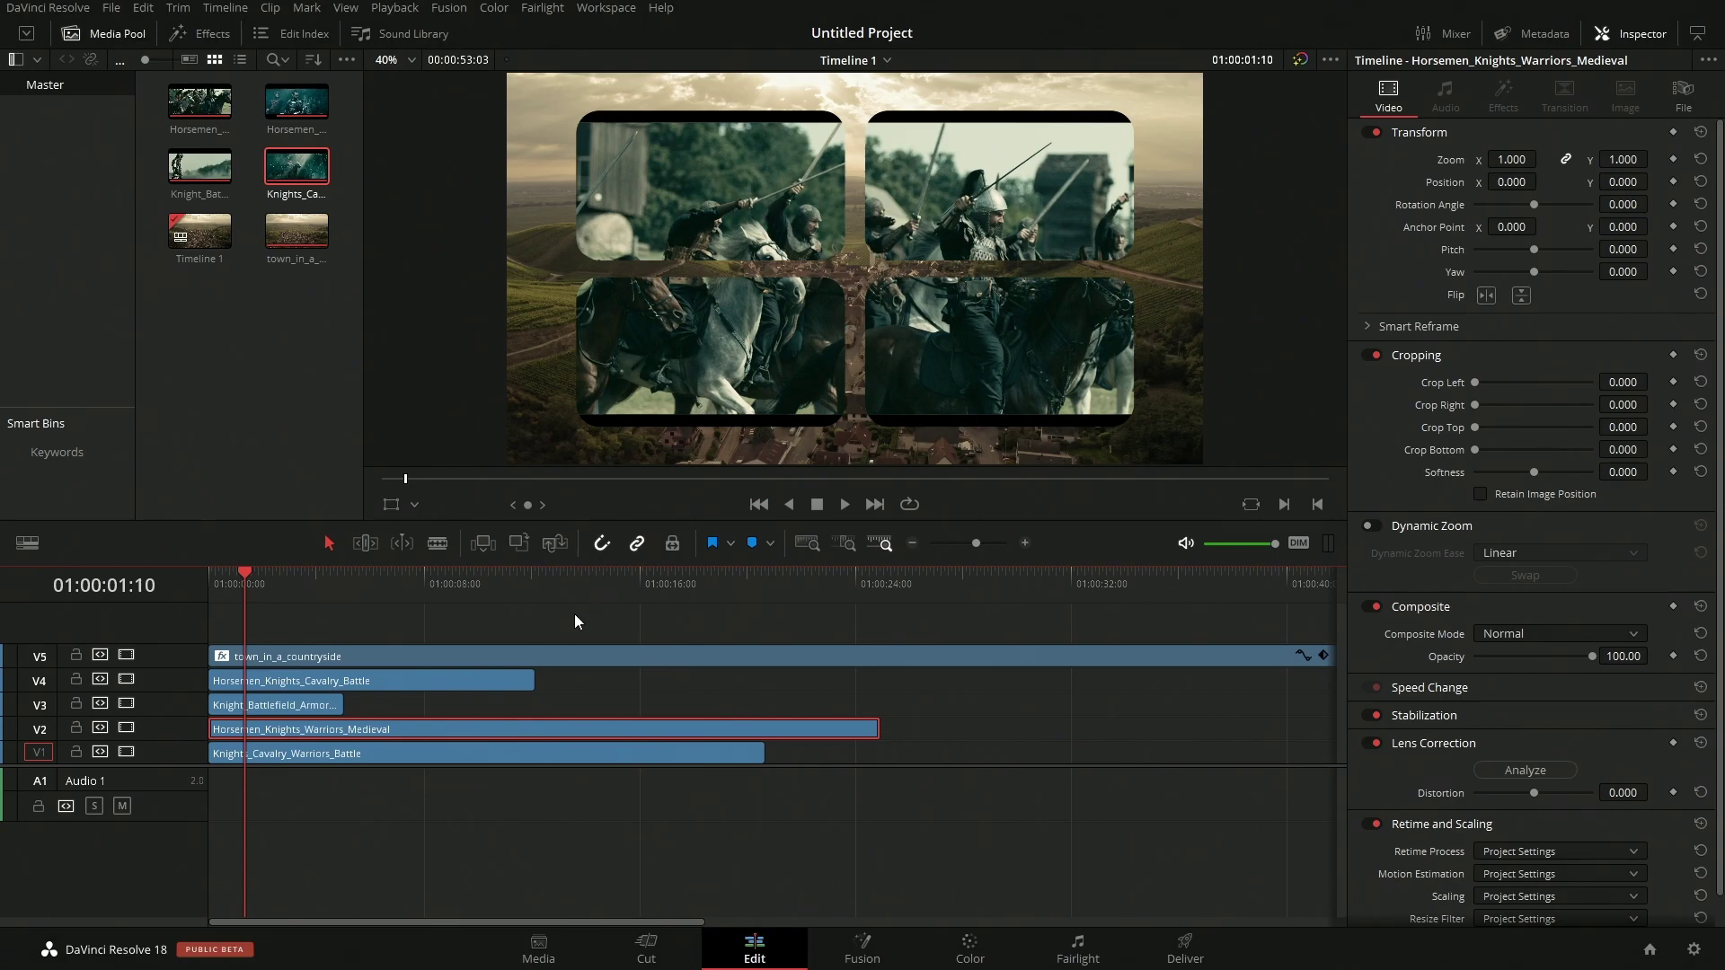
- Scale the V4 cavalry clip down to 0.543 zoom toward the top-left tile using the Transform overlay
click(341, 682)
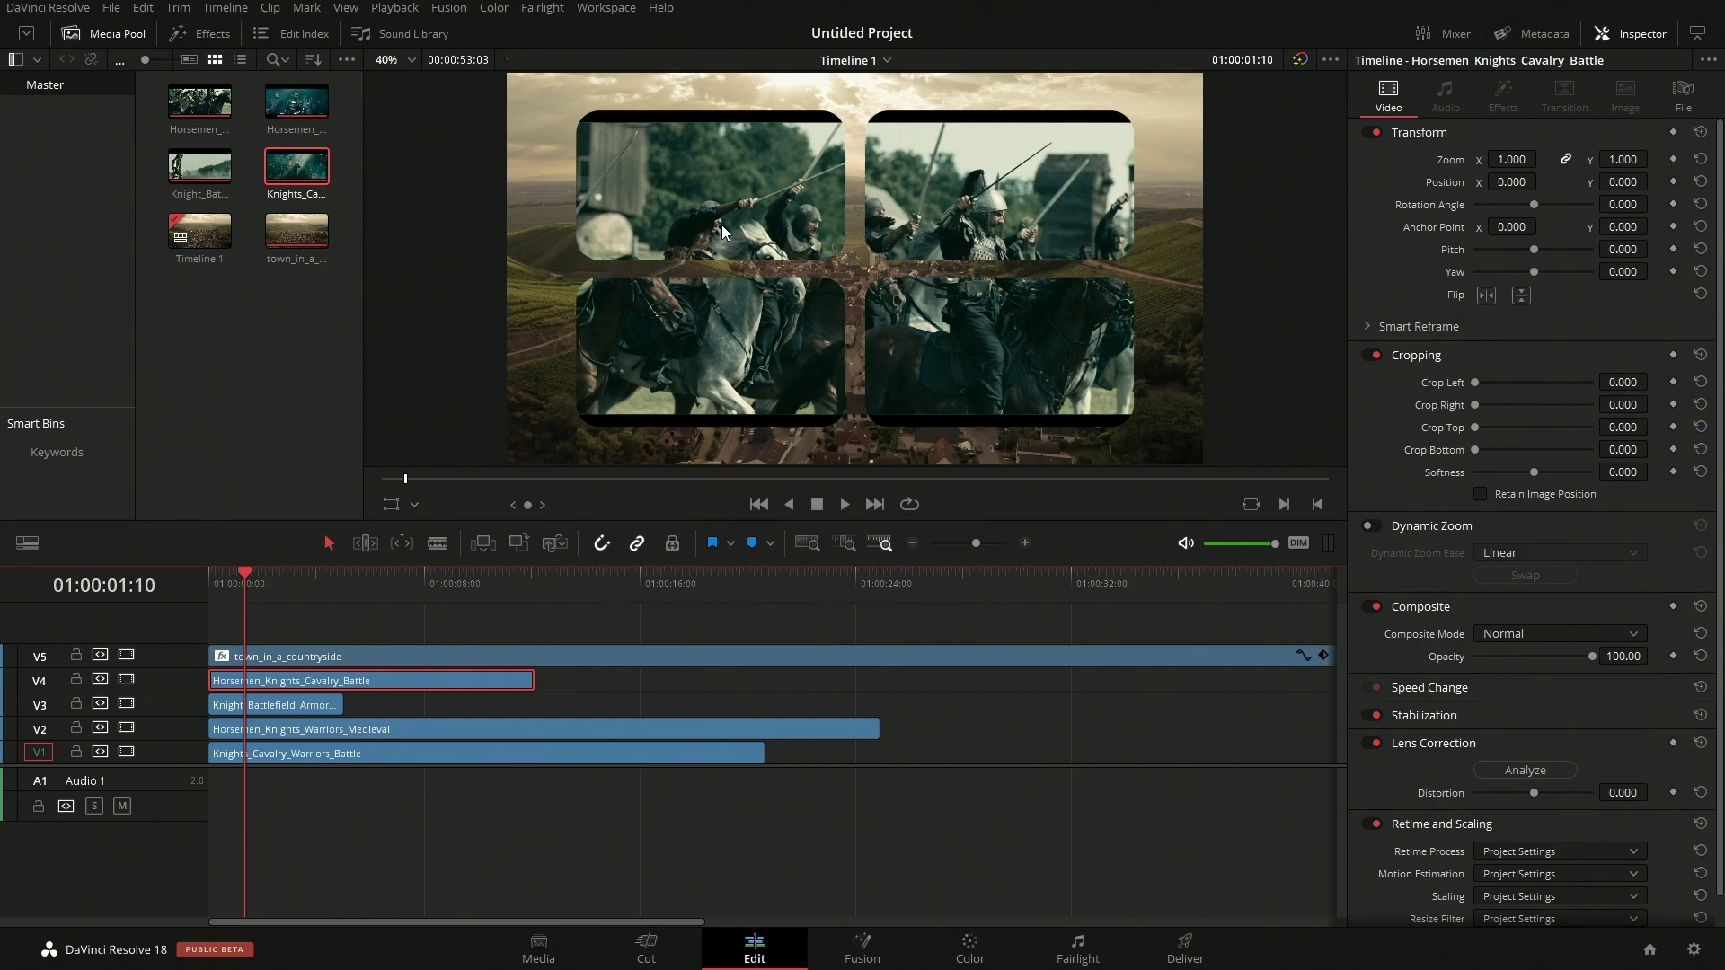
click(414, 505)
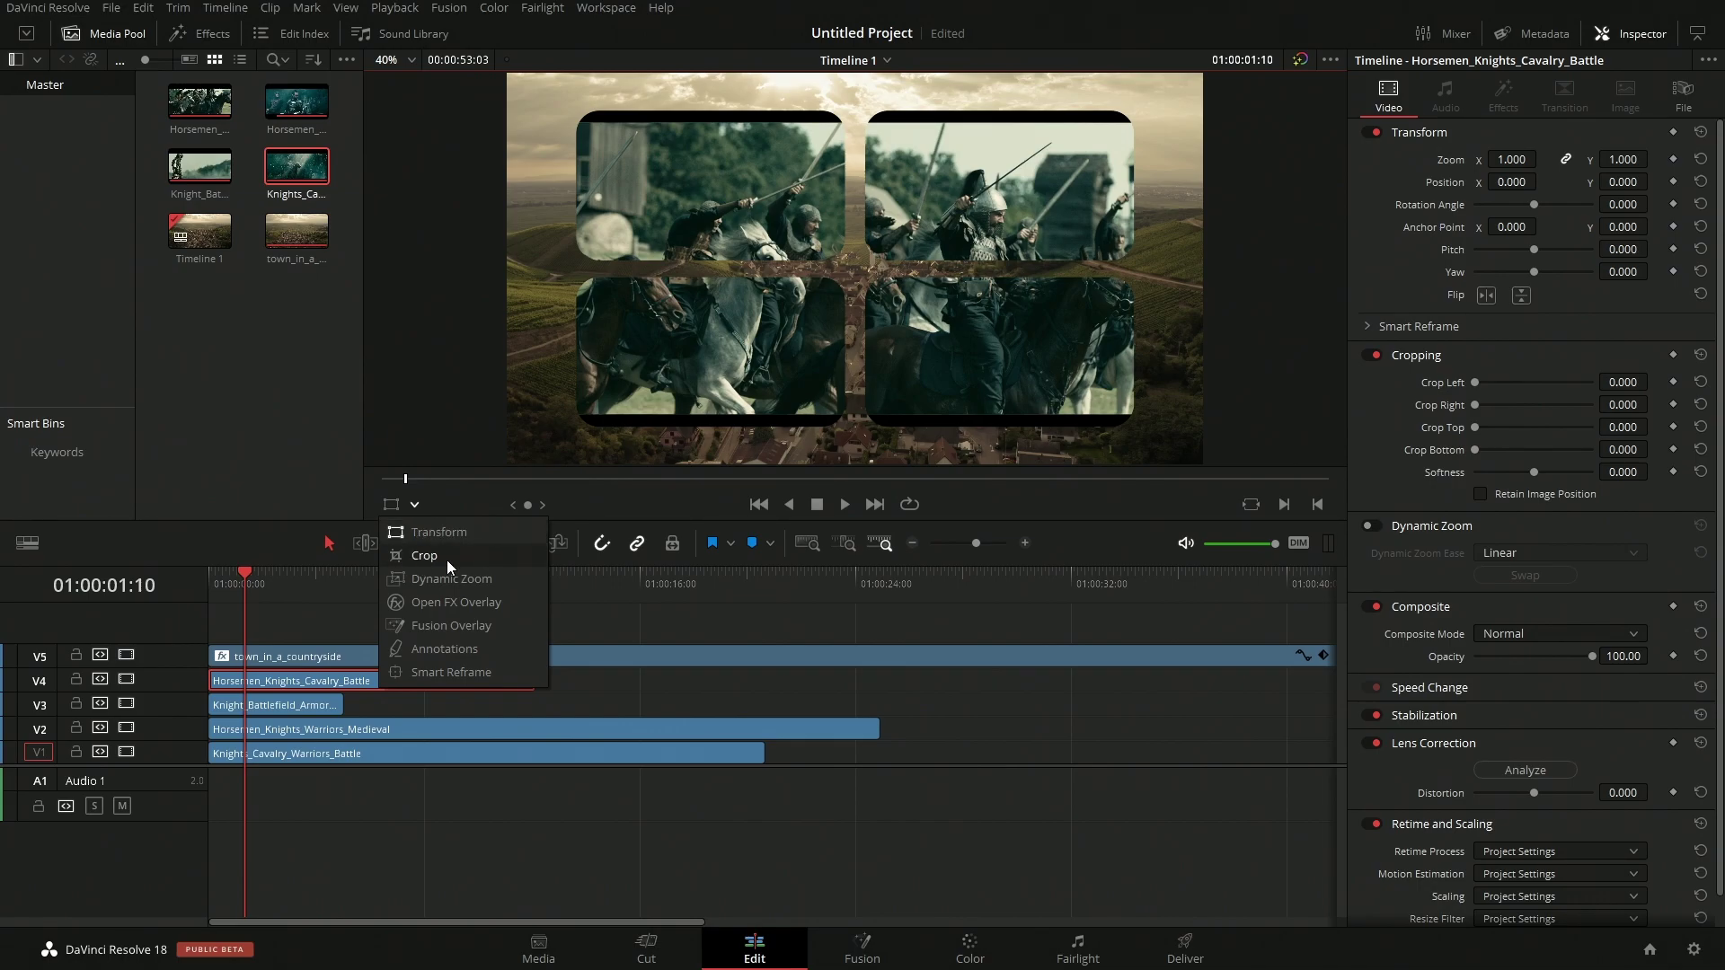
click(434, 503)
click(394, 507)
click(416, 505)
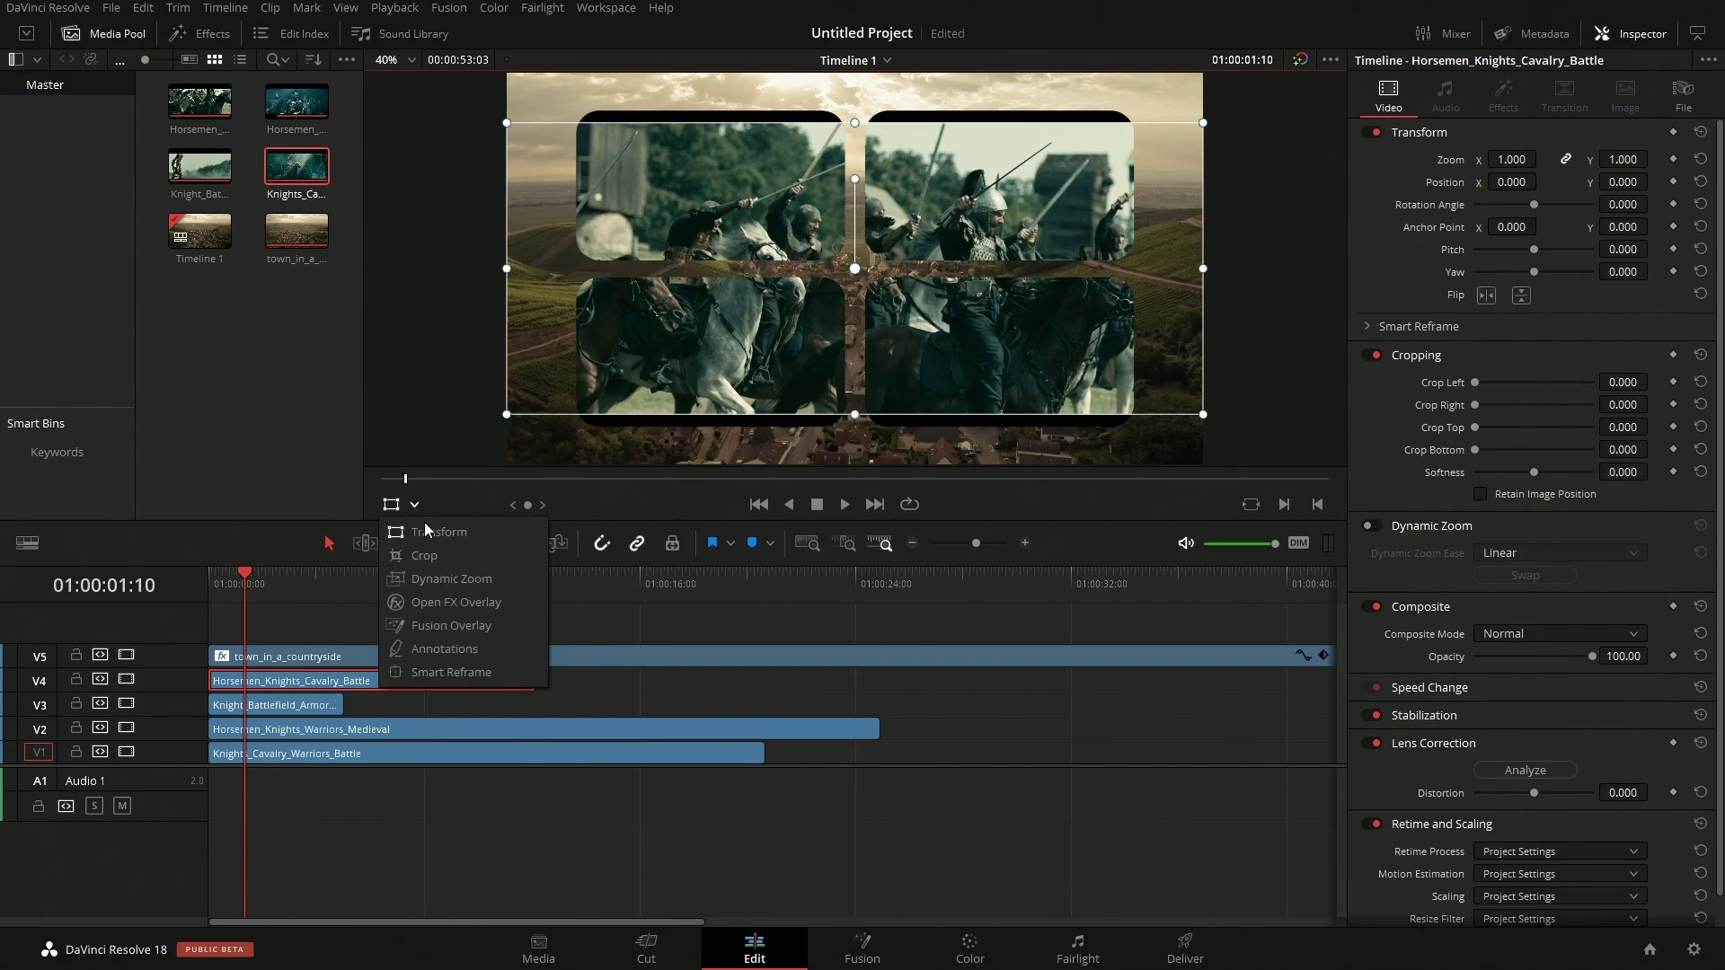
click(422, 554)
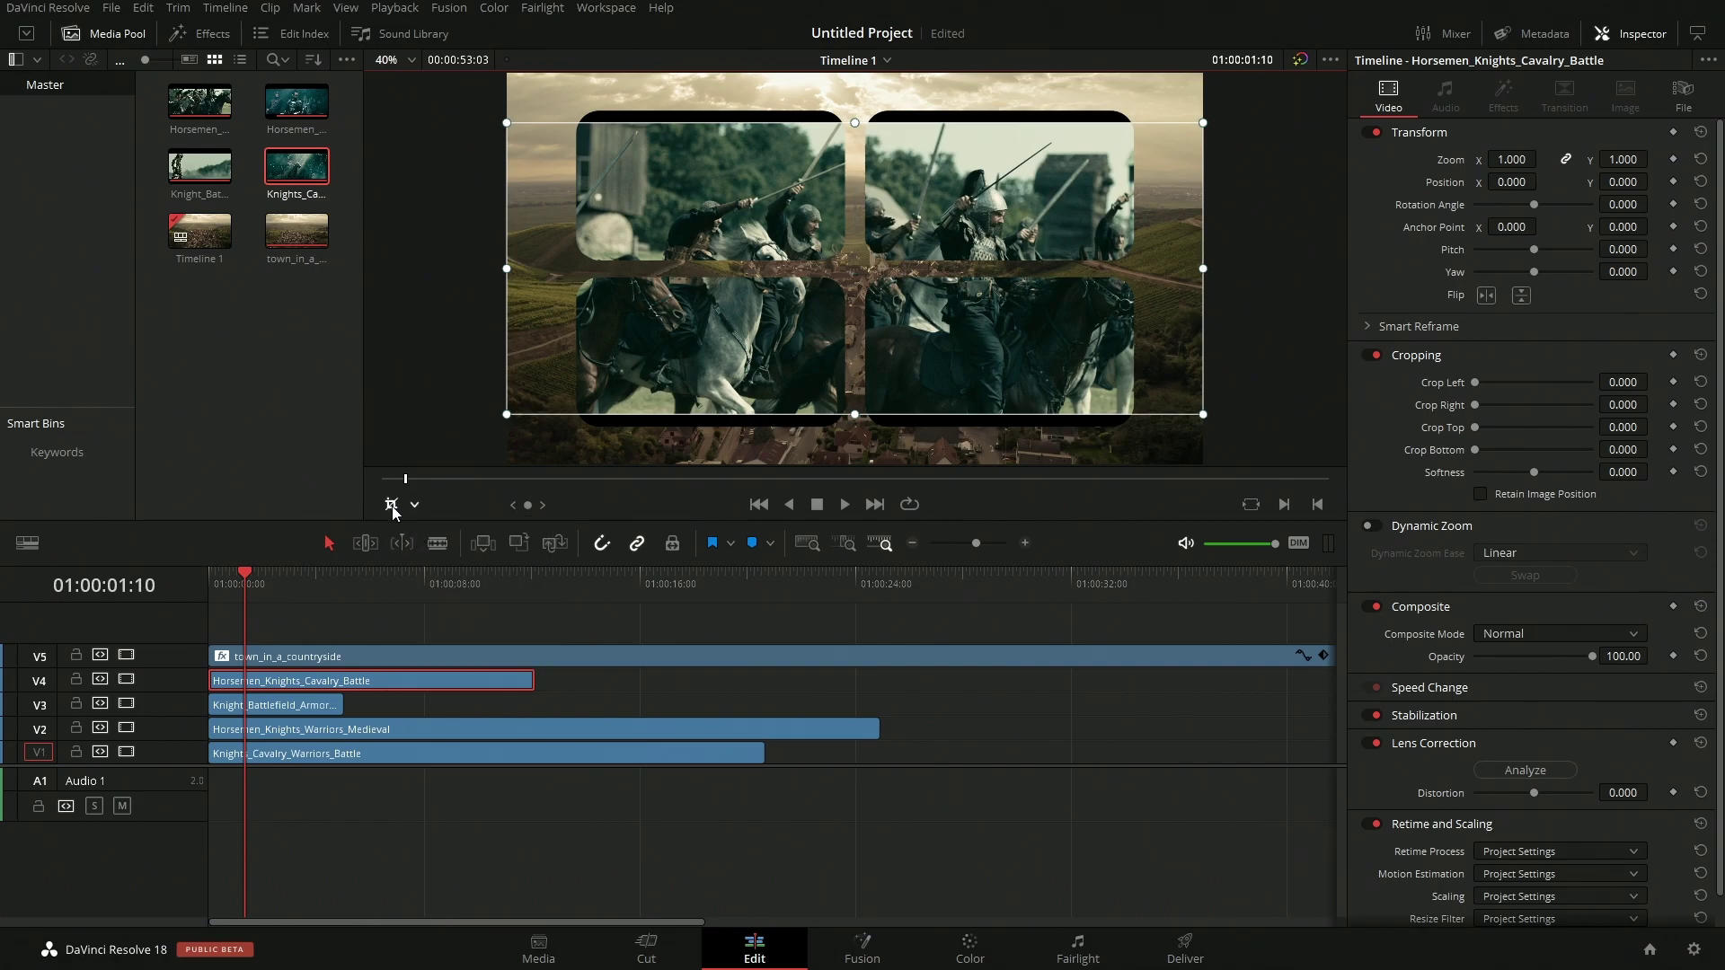
click(415, 508)
click(430, 536)
drag(1205, 421, 877, 227)
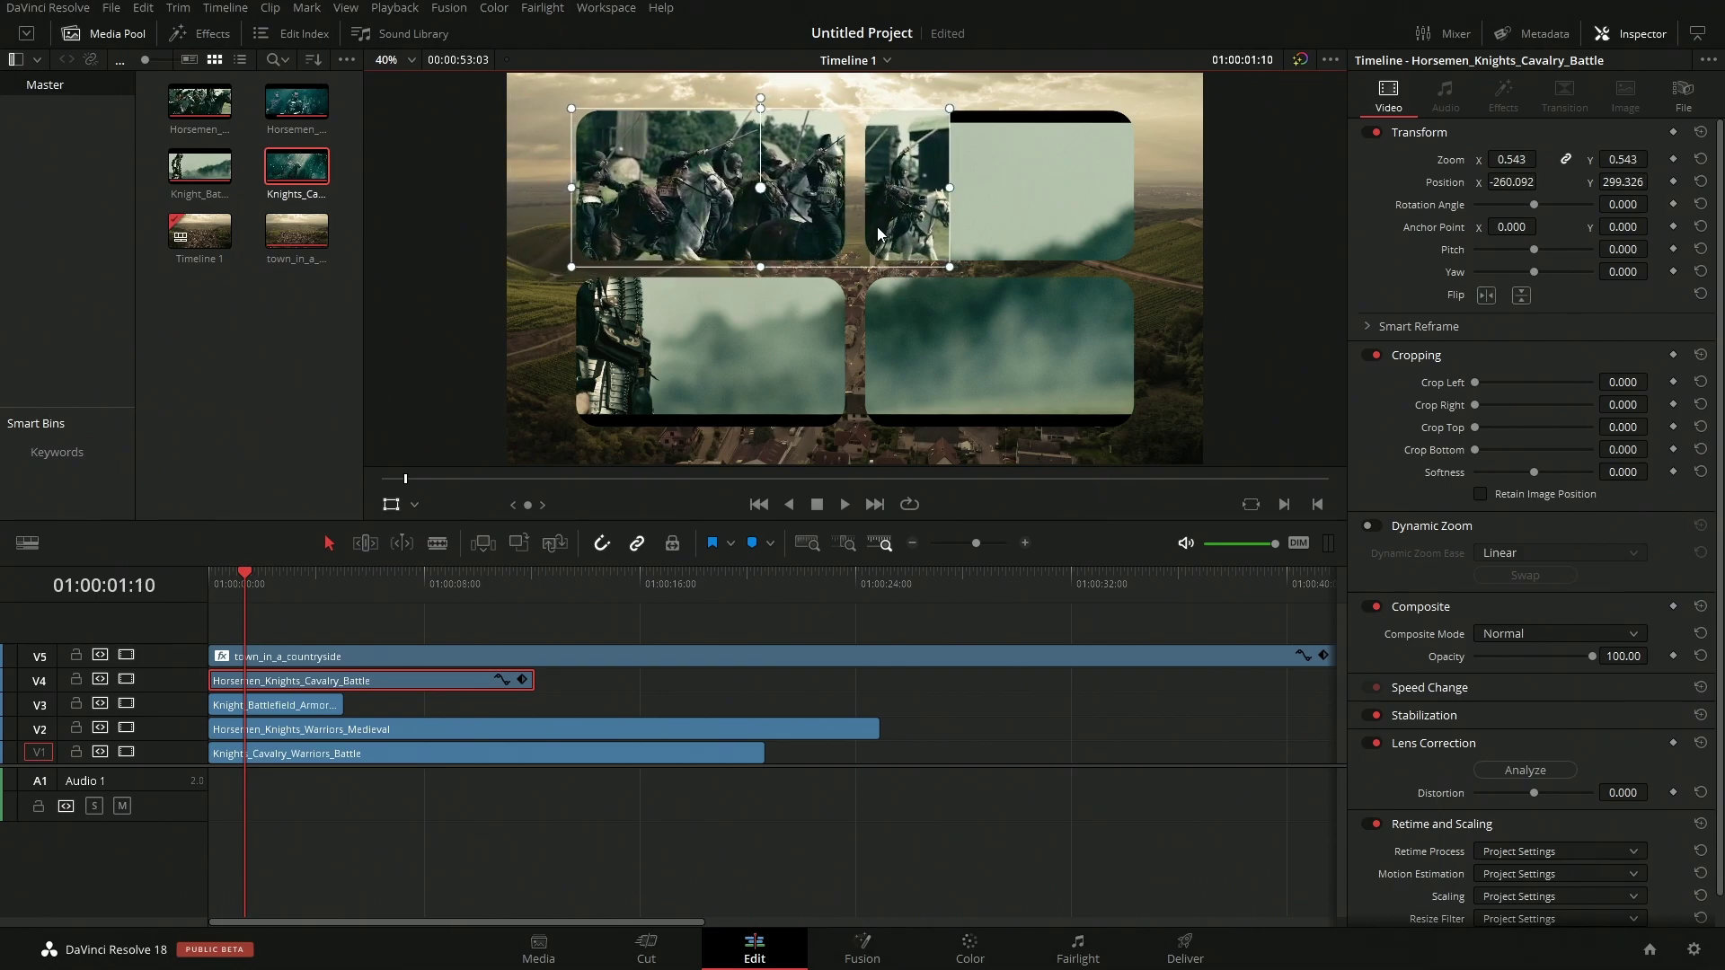
- Crop 9.408 off the cavalry clip's right edge so it fits the top-left tile
click(414, 505)
click(424, 555)
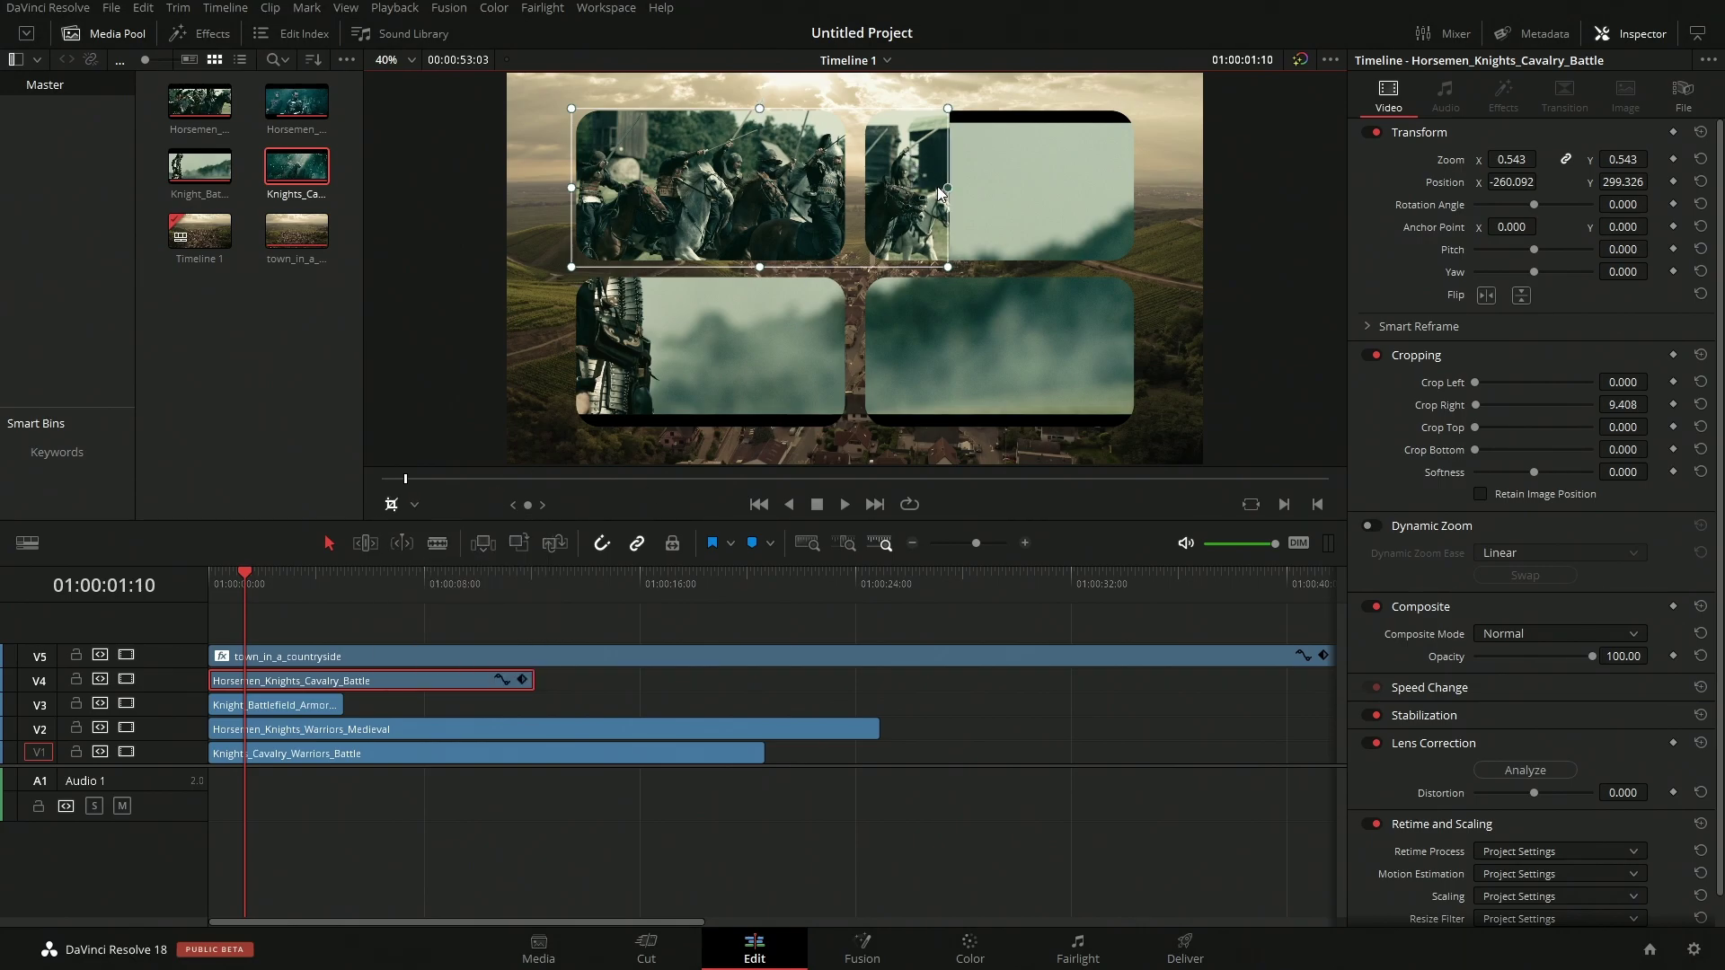
drag(950, 187, 855, 189)
click(324, 706)
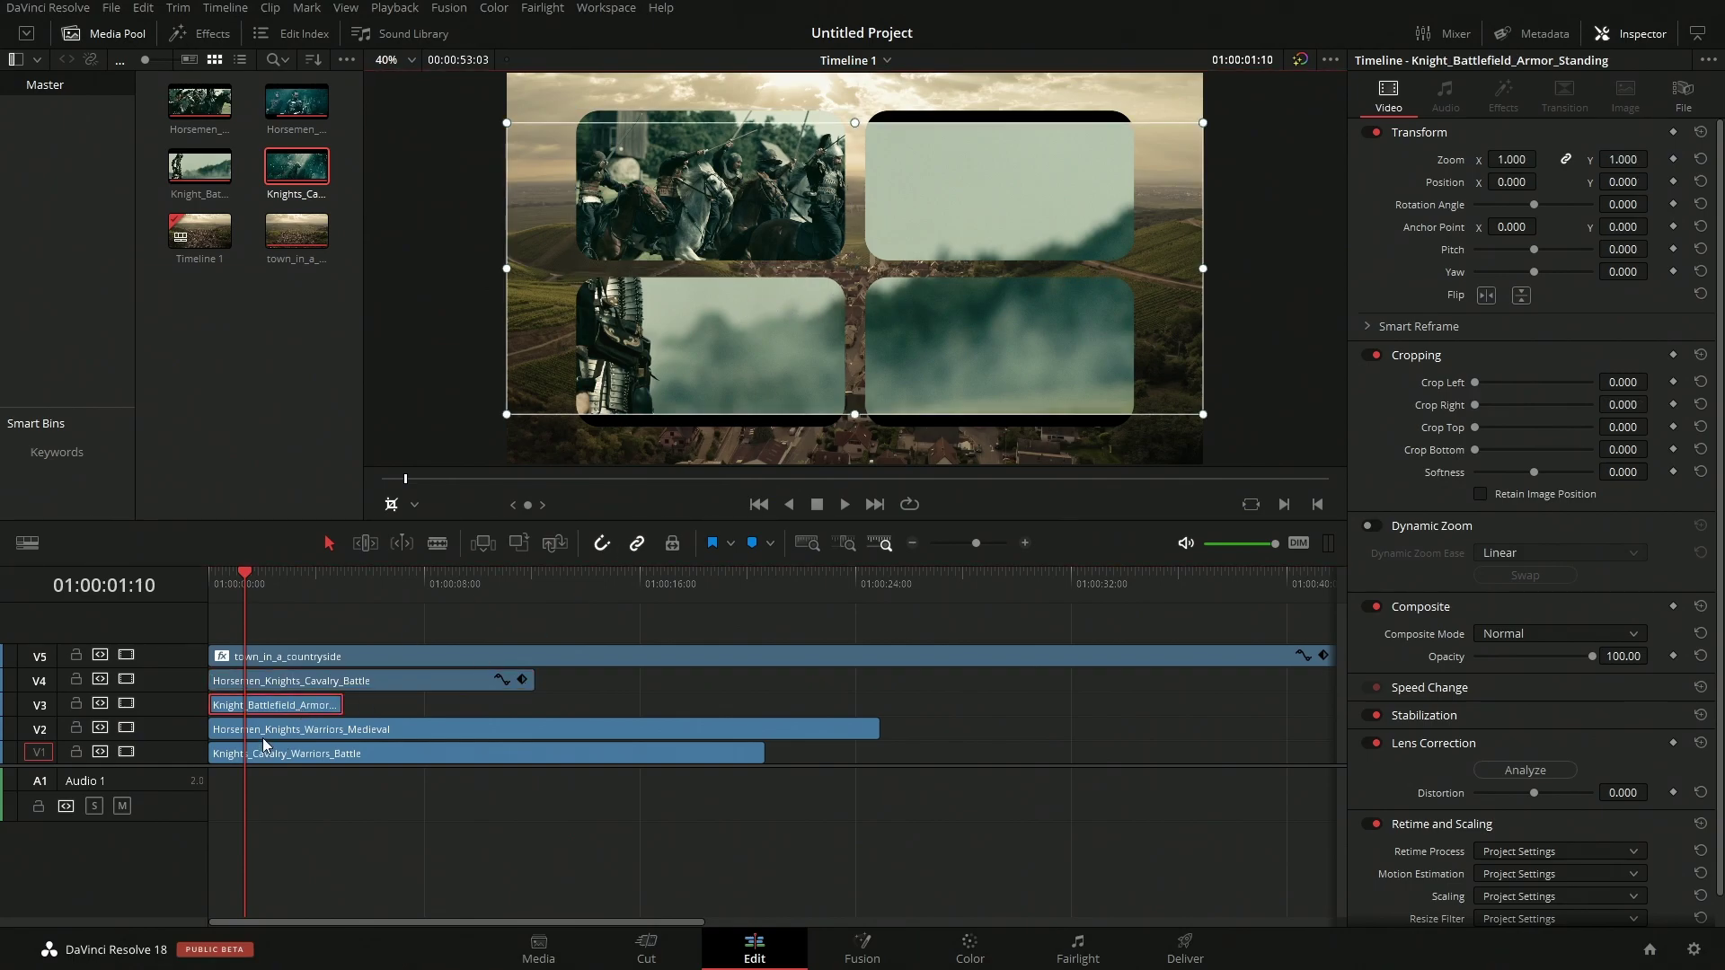
- Move and scale the standing knight clip to zoom 0.651 in the top-right tile, then save
click(415, 503)
click(408, 549)
drag(979, 262, 1082, 327)
drag(830, 397, 1104, 251)
drag(991, 205, 988, 193)
drag(861, 278, 854, 294)
drag(972, 208, 983, 227)
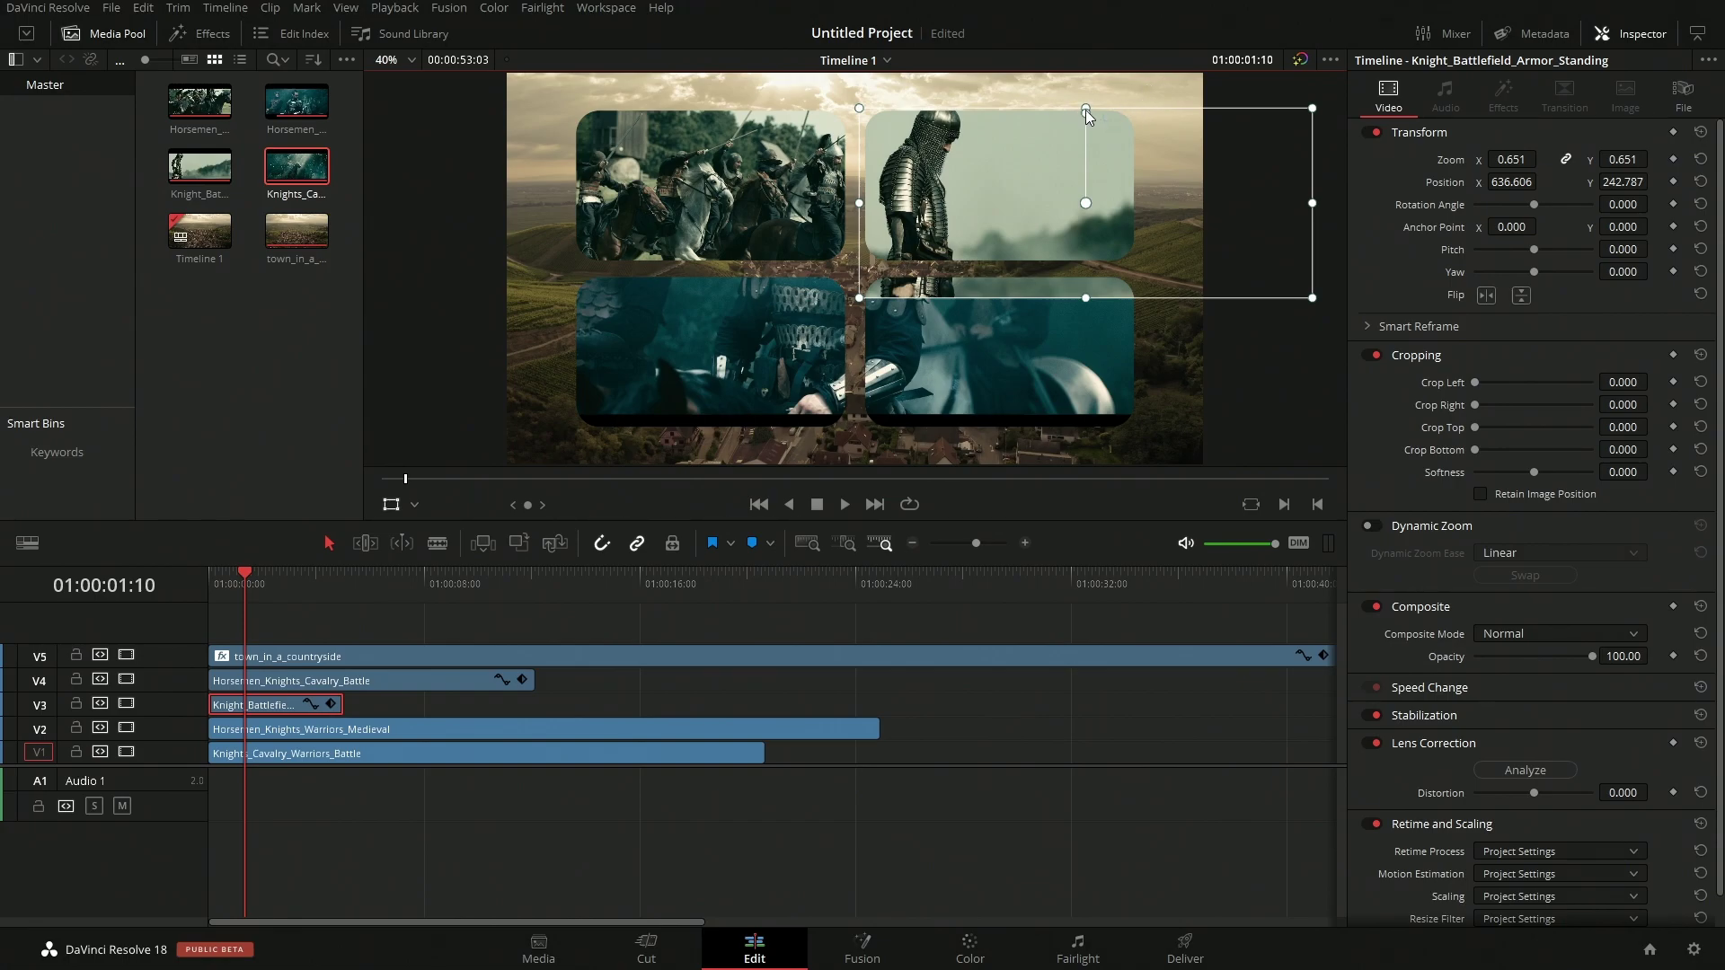
key(ctrl+s)
- Crop the standing knight clip's right and bottom edges to fit the top-right tile
click(415, 505)
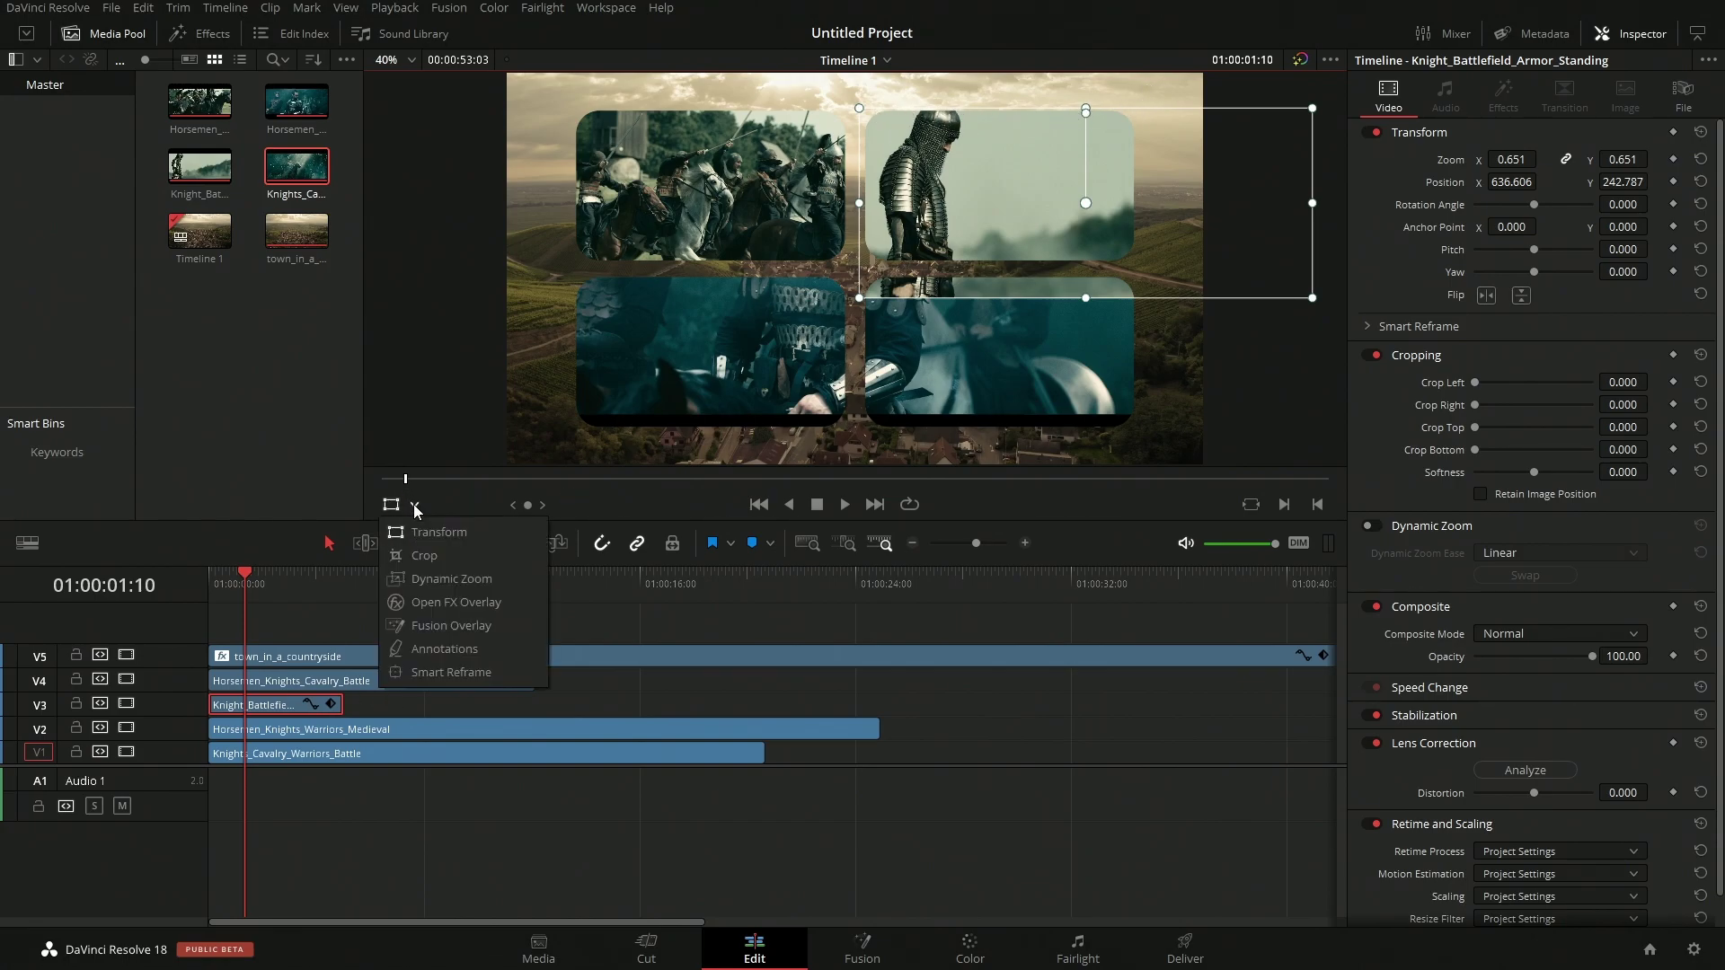
click(422, 557)
drag(1313, 208, 1150, 208)
drag(996, 300, 1005, 268)
- Move the Horsemen_Knights_Warriors_Medieval clip on V2 into the bottom-right tile
click(316, 729)
click(415, 505)
click(424, 533)
drag(765, 303, 1107, 451)
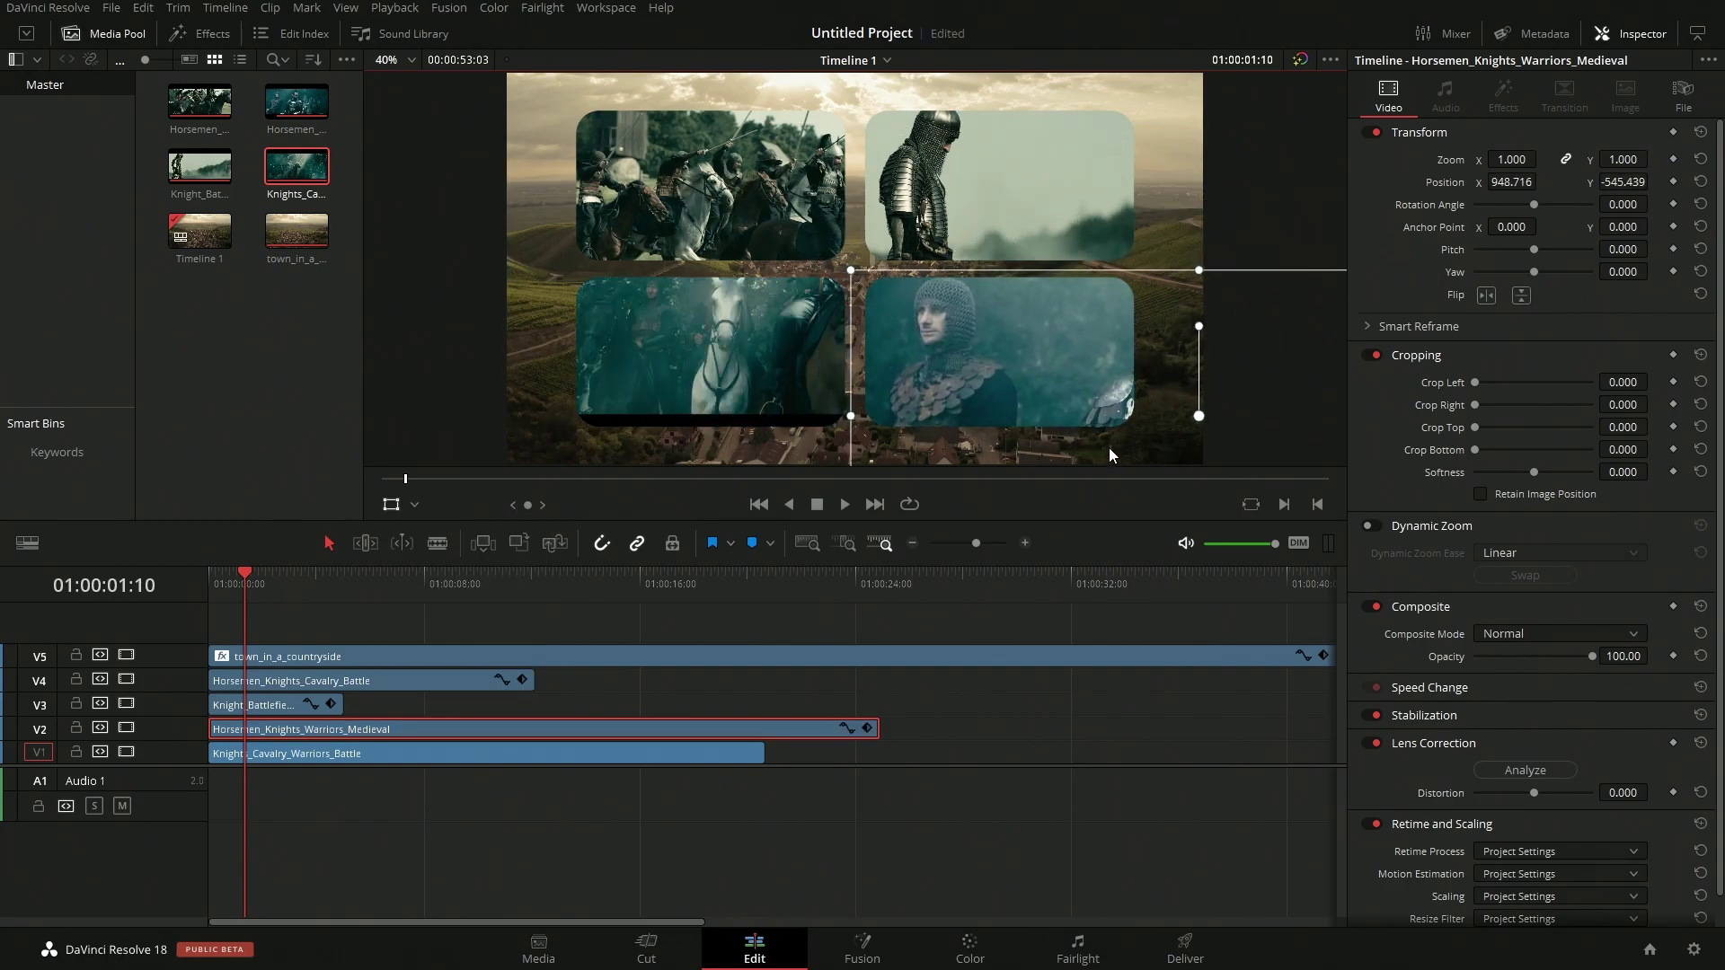
- Fit Knights_Cavalry_Warriors_Battle into the bottom-left tile at zoom 0.593, then play from the start
click(360, 755)
drag(798, 330, 674, 435)
drag(1036, 237, 884, 314)
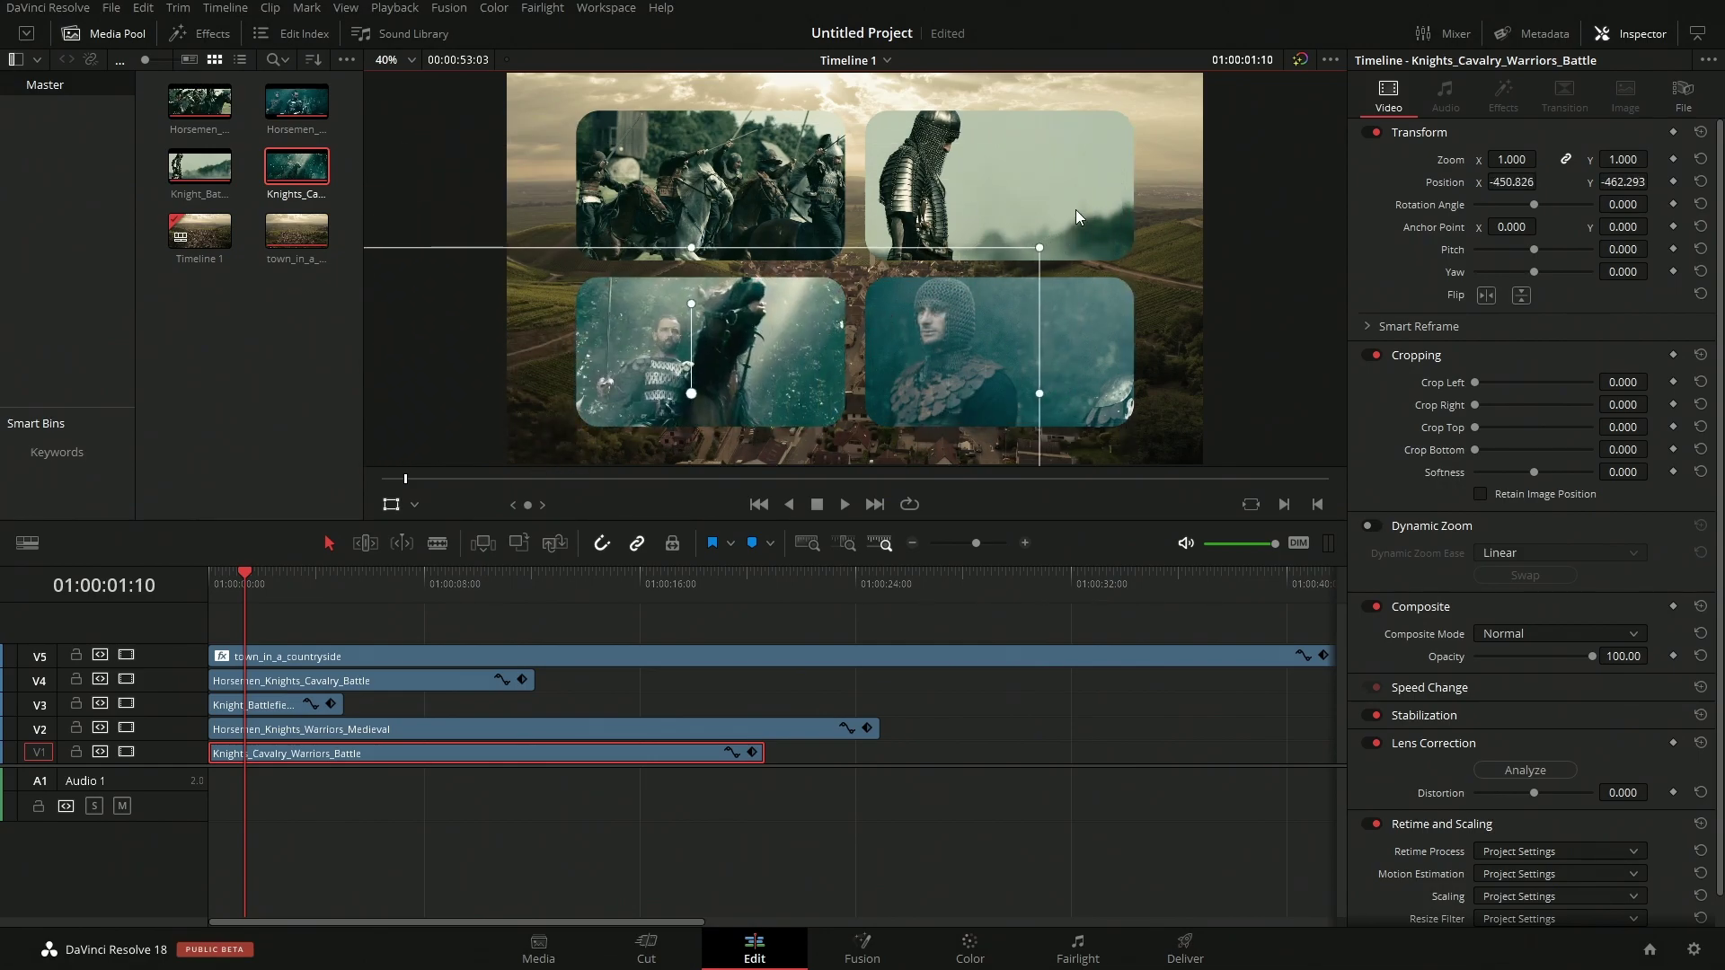
drag(1043, 241, 840, 406)
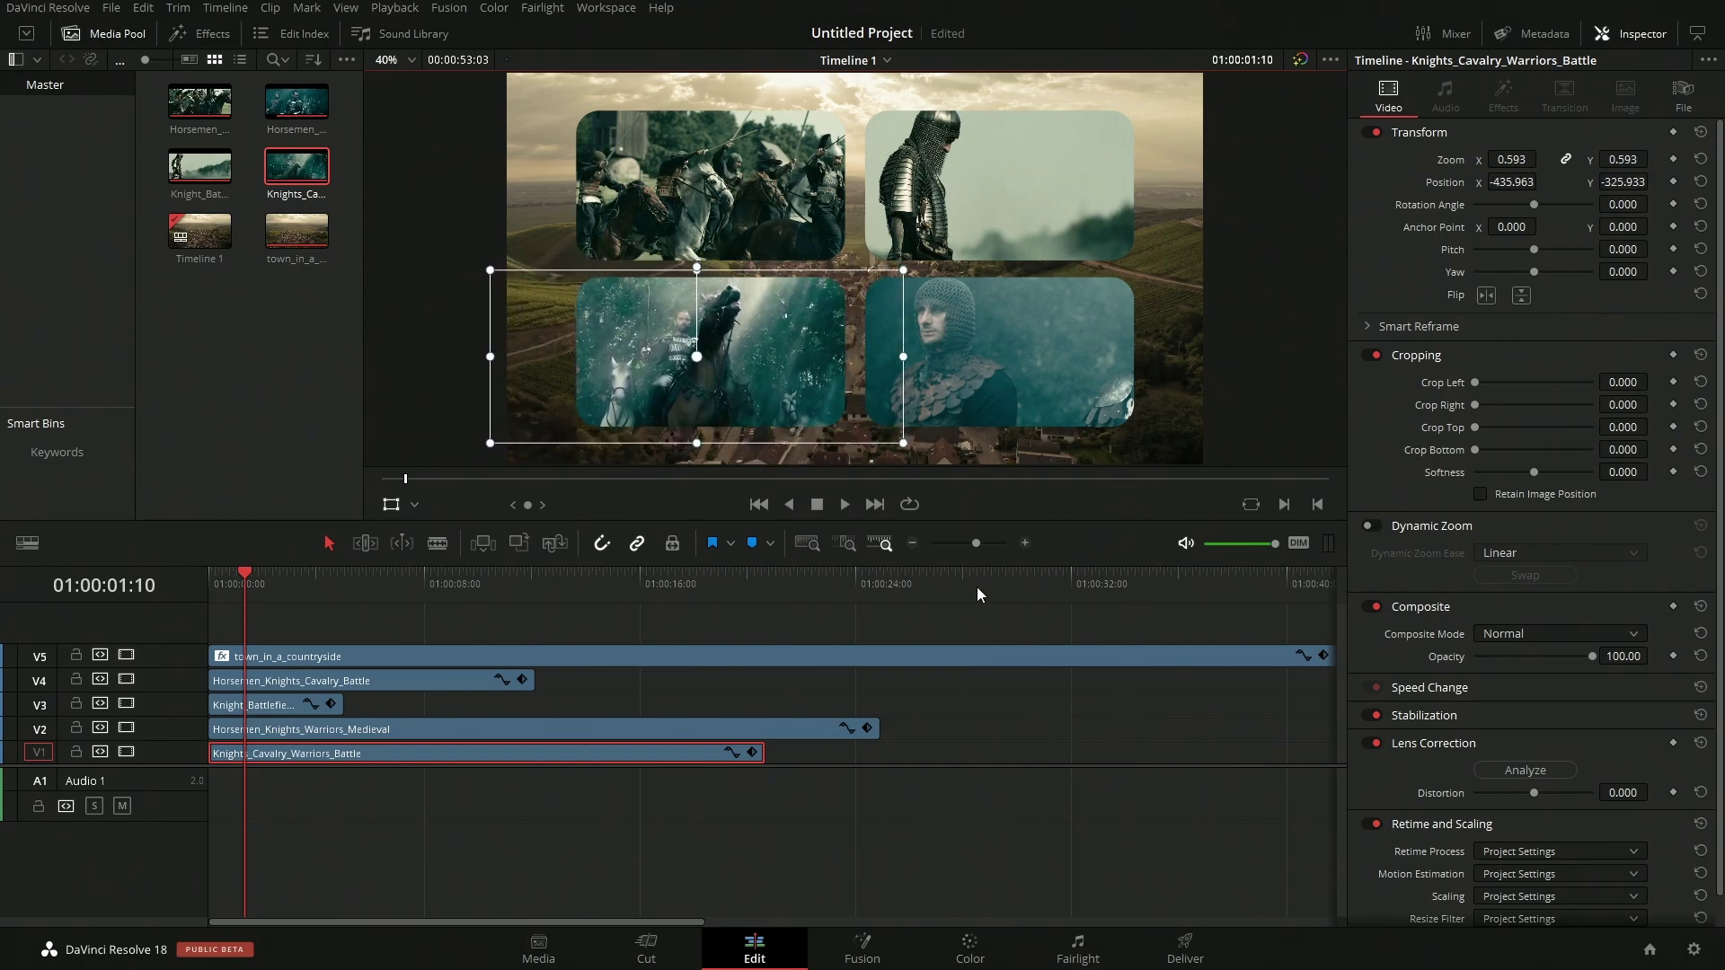
key(Home)
key(space)
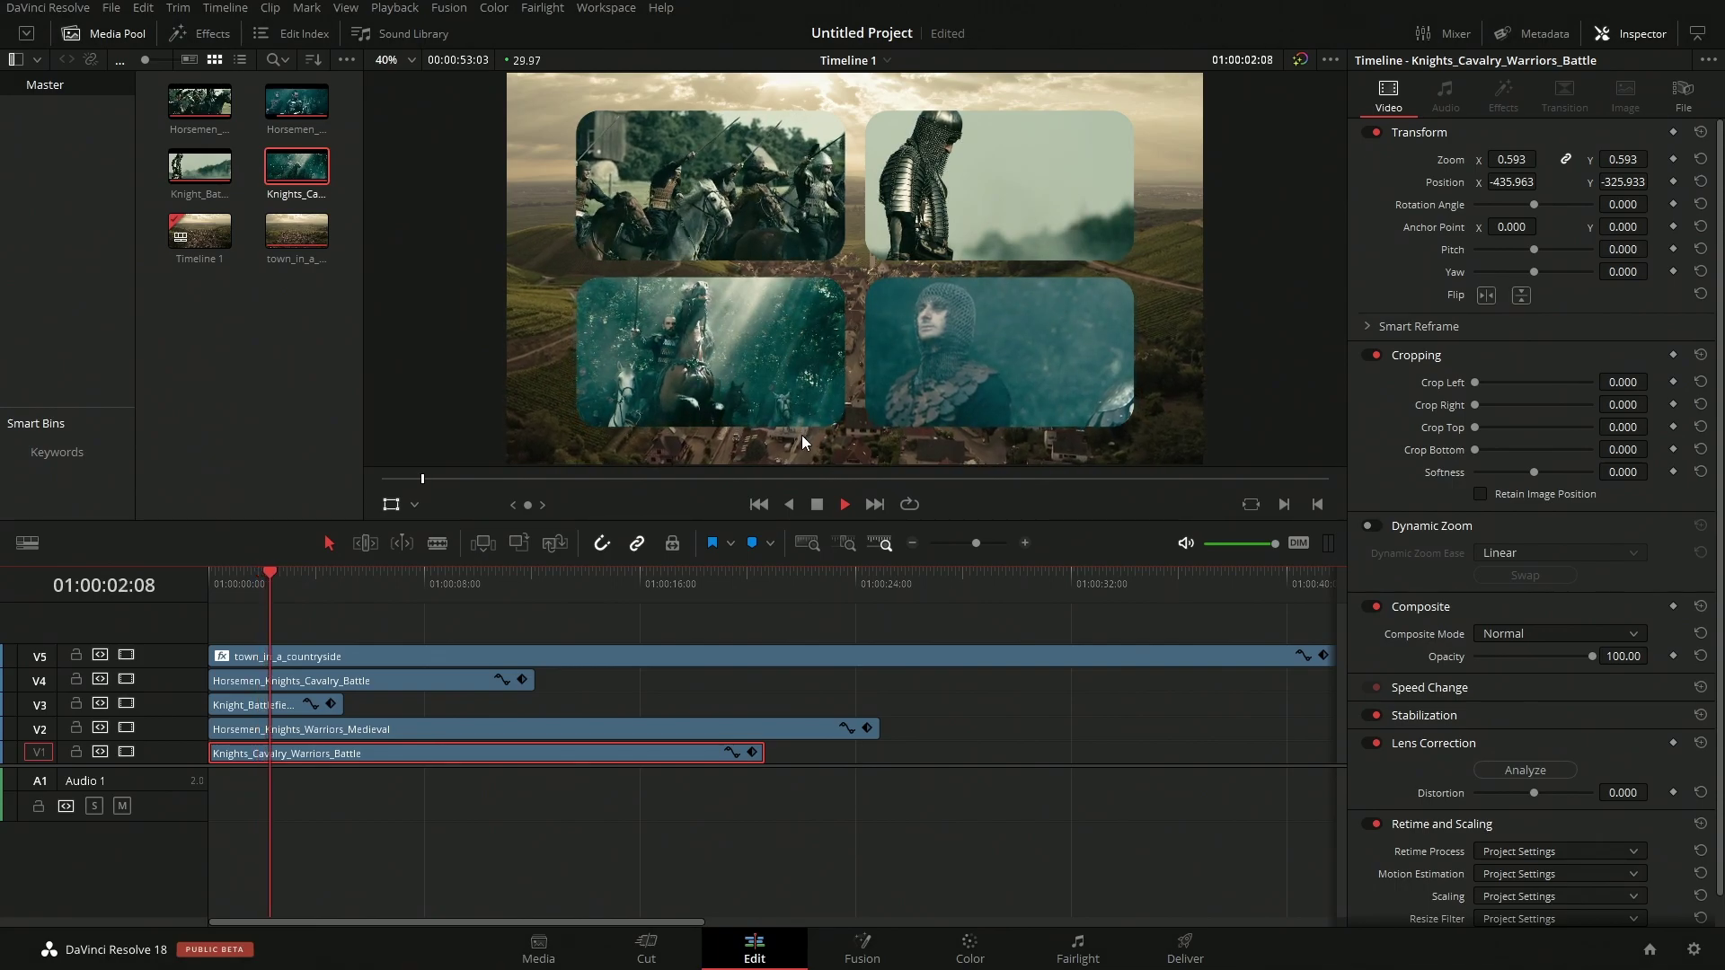
- Play the collage's opening from near the timeline start, then select the town_in_a_countryside clip on V5
key(space)
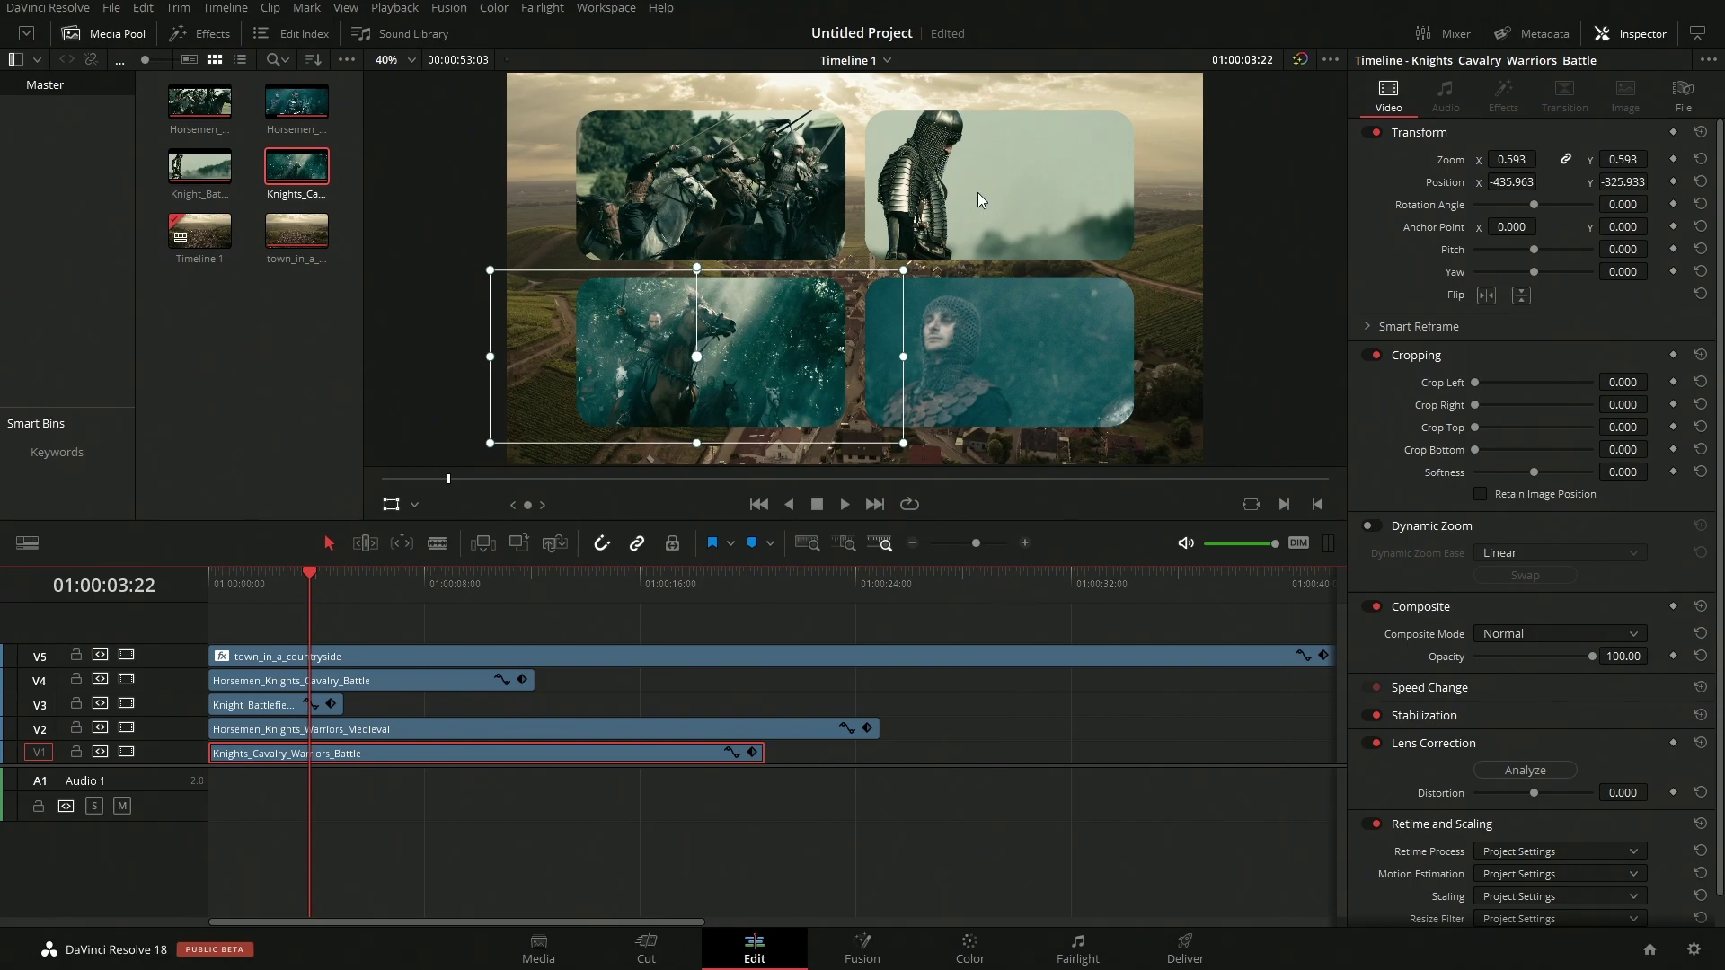
click(257, 584)
click(242, 586)
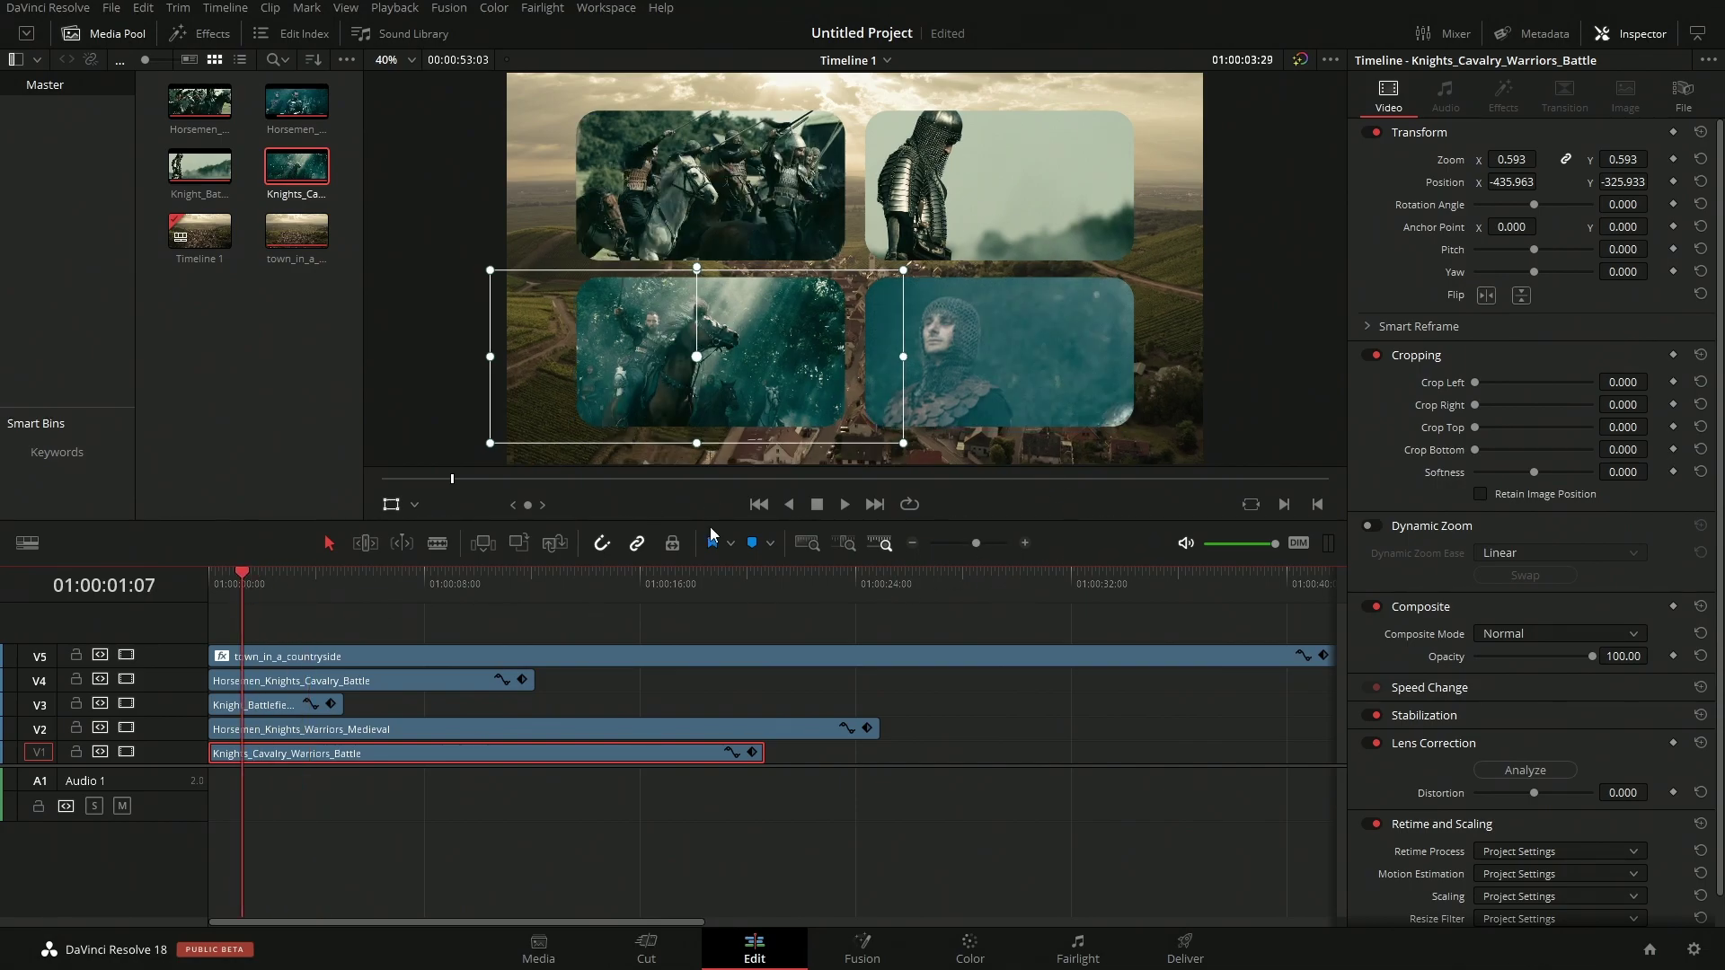
key(space)
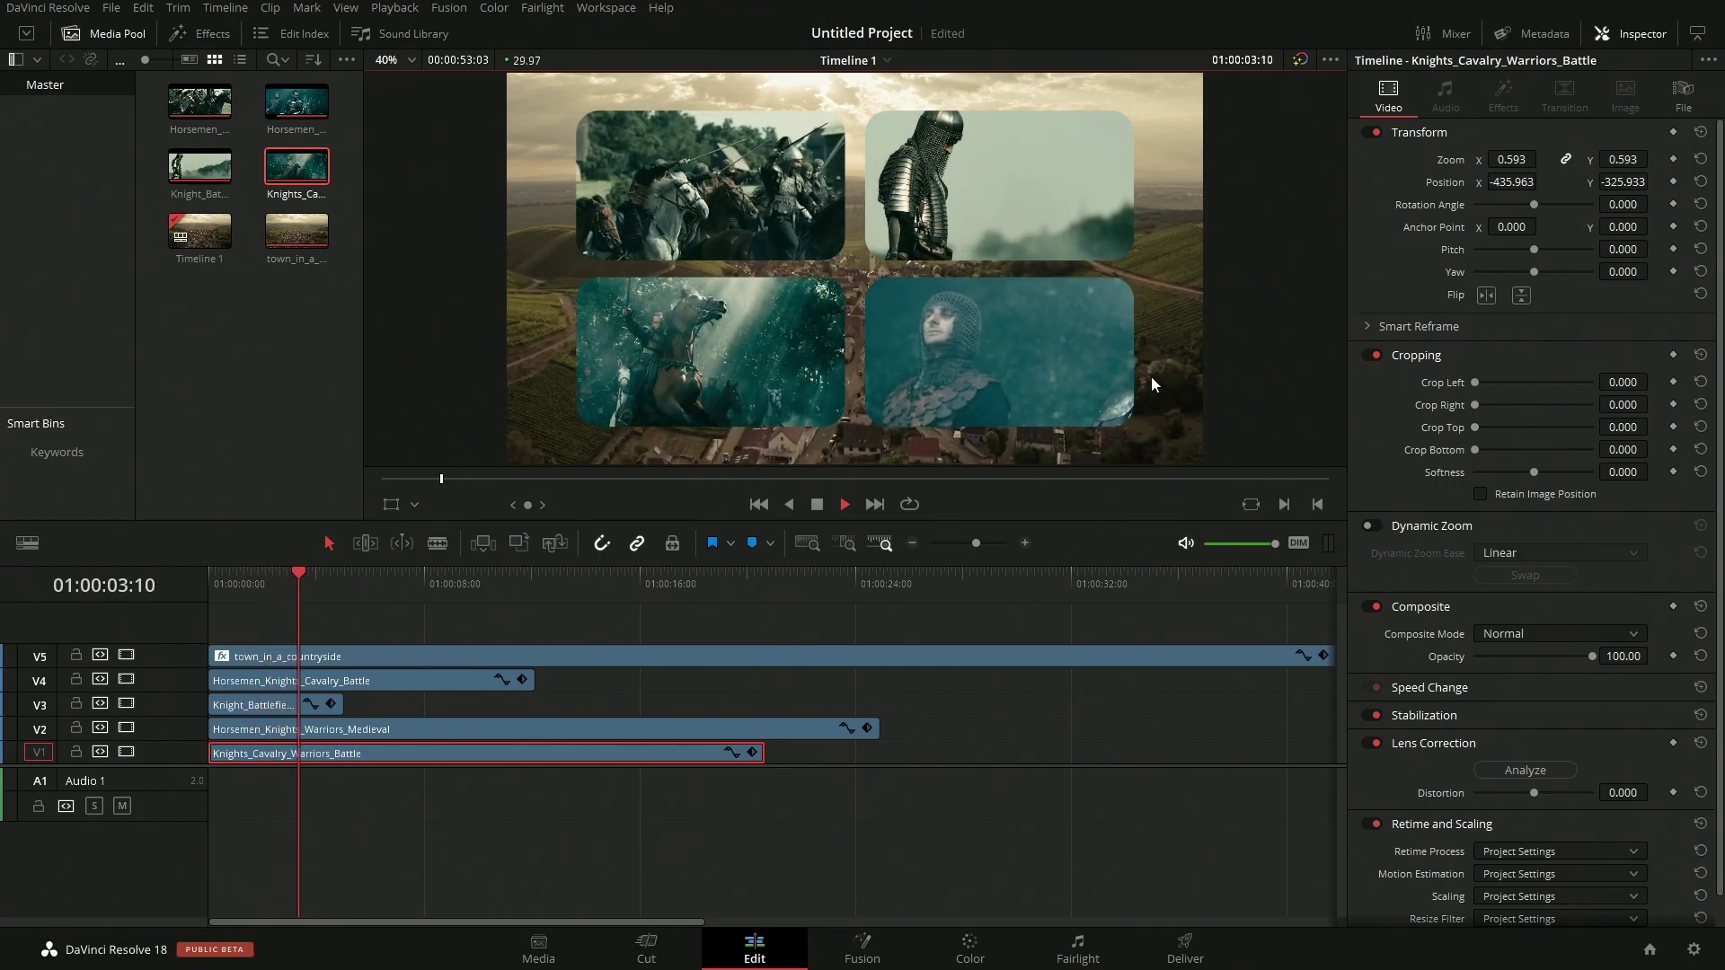
key(space)
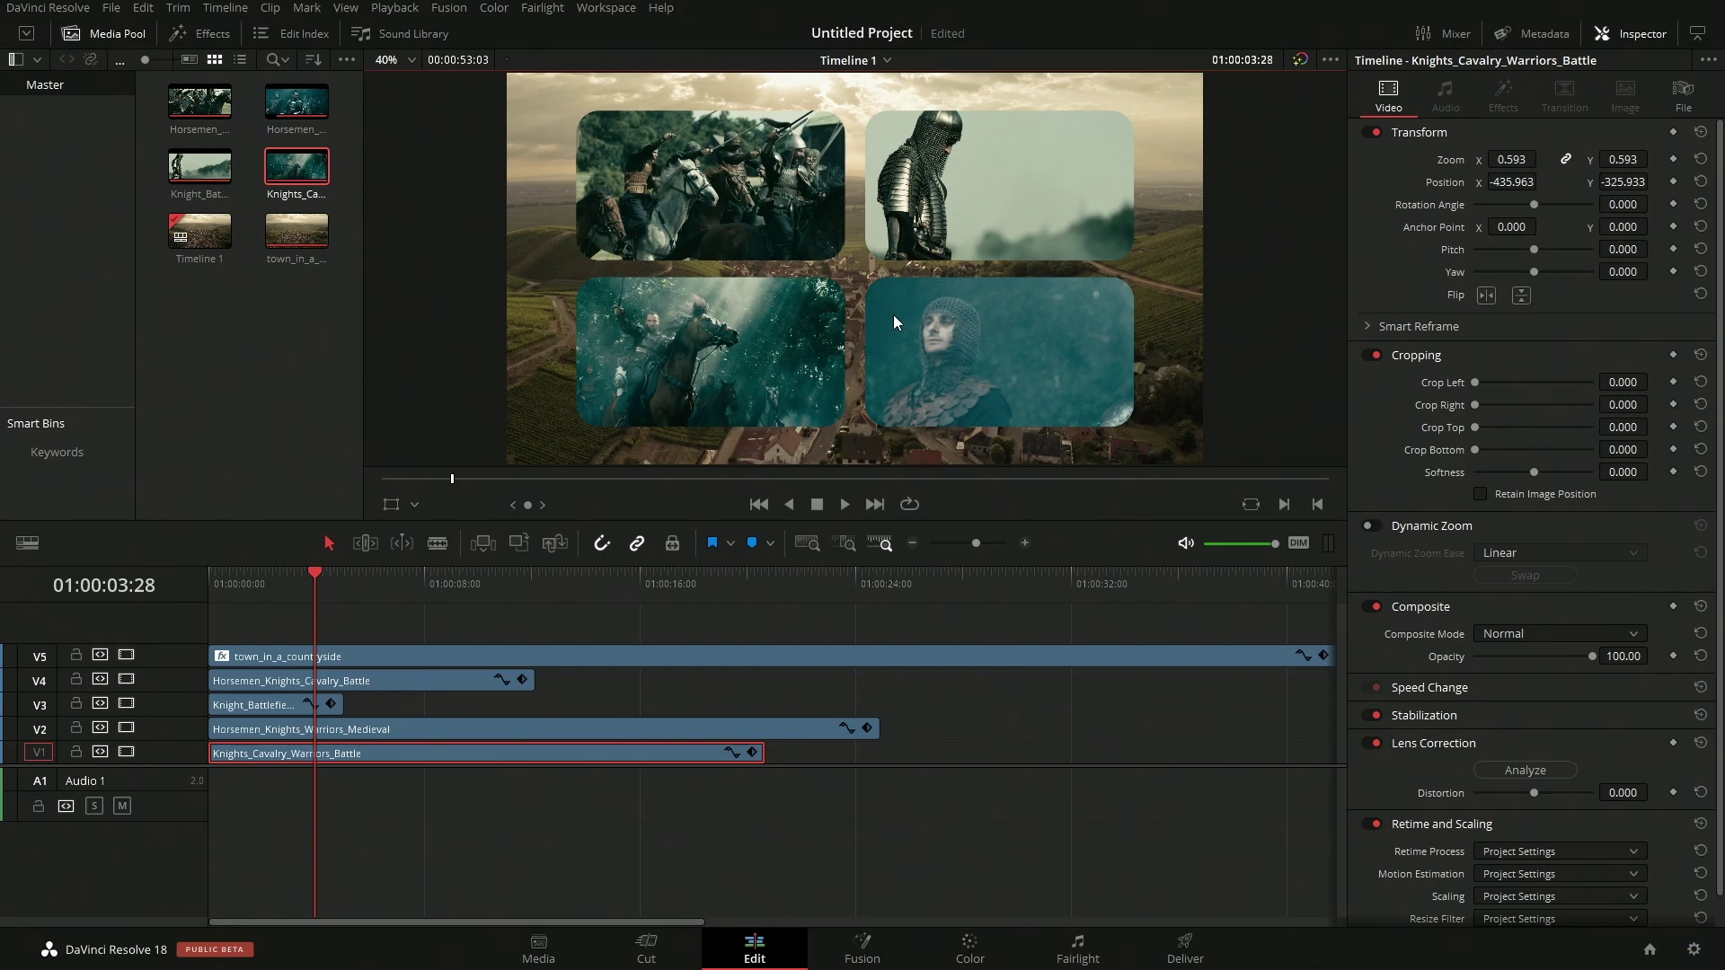
click(581, 656)
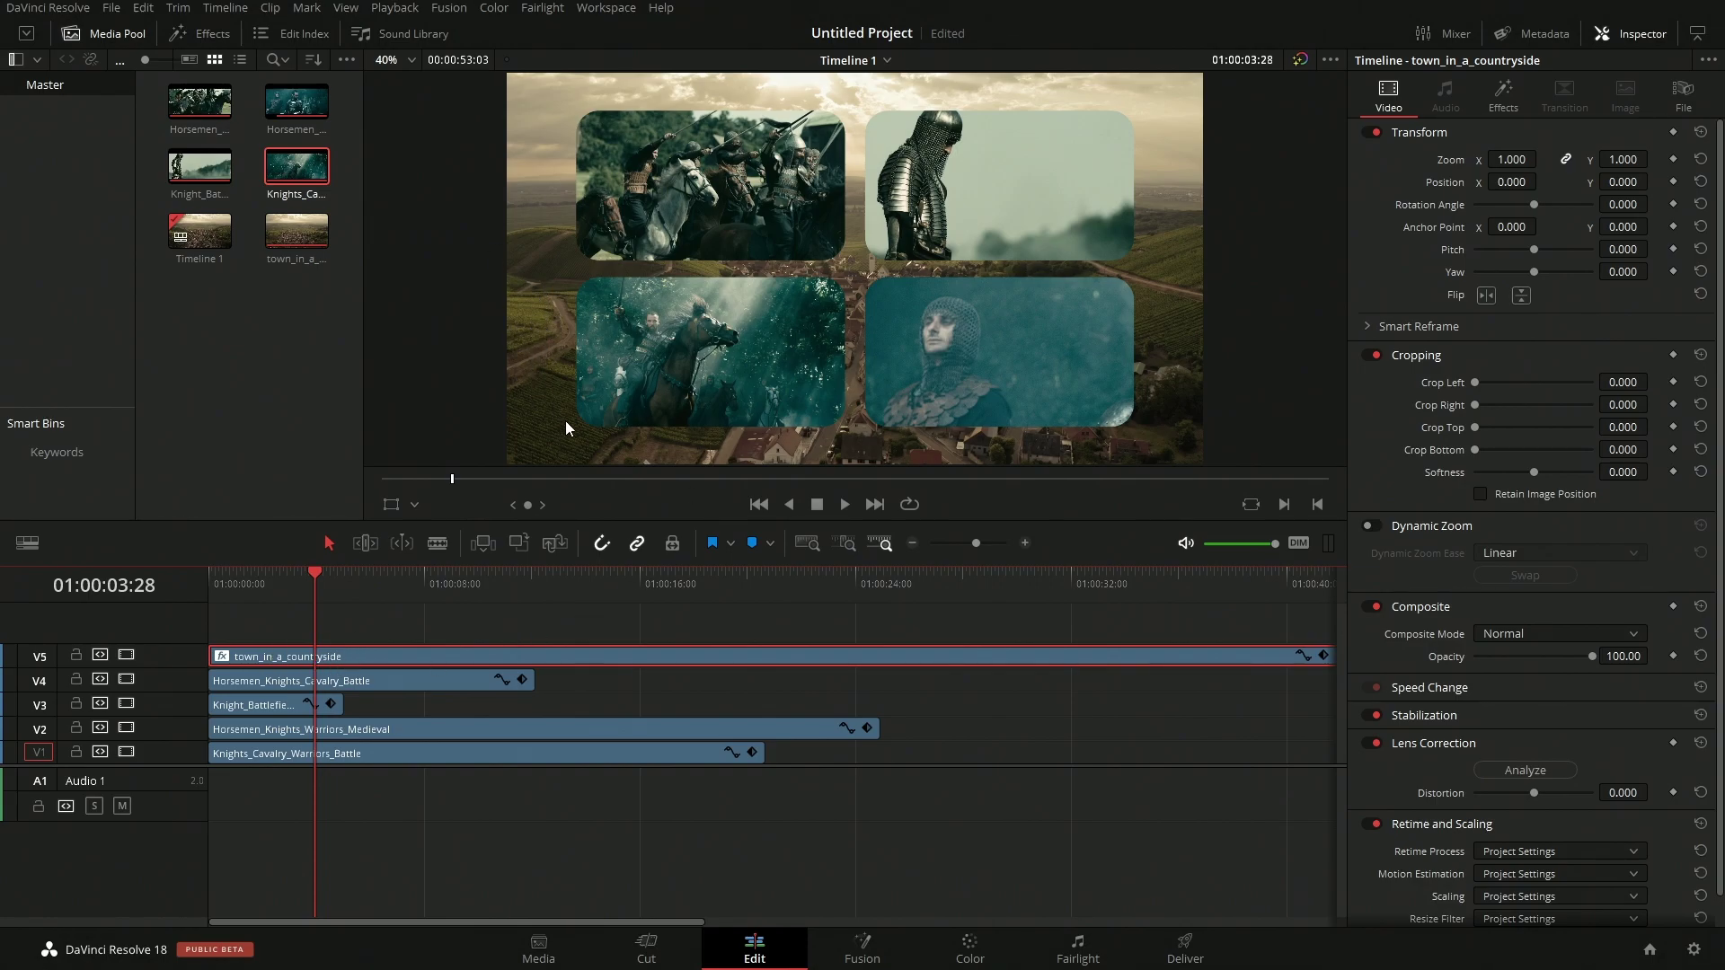
- Search the Effects Library for blur and drop Gaussian Blur onto the V5 town_in_a_countryside clip
click(1507, 108)
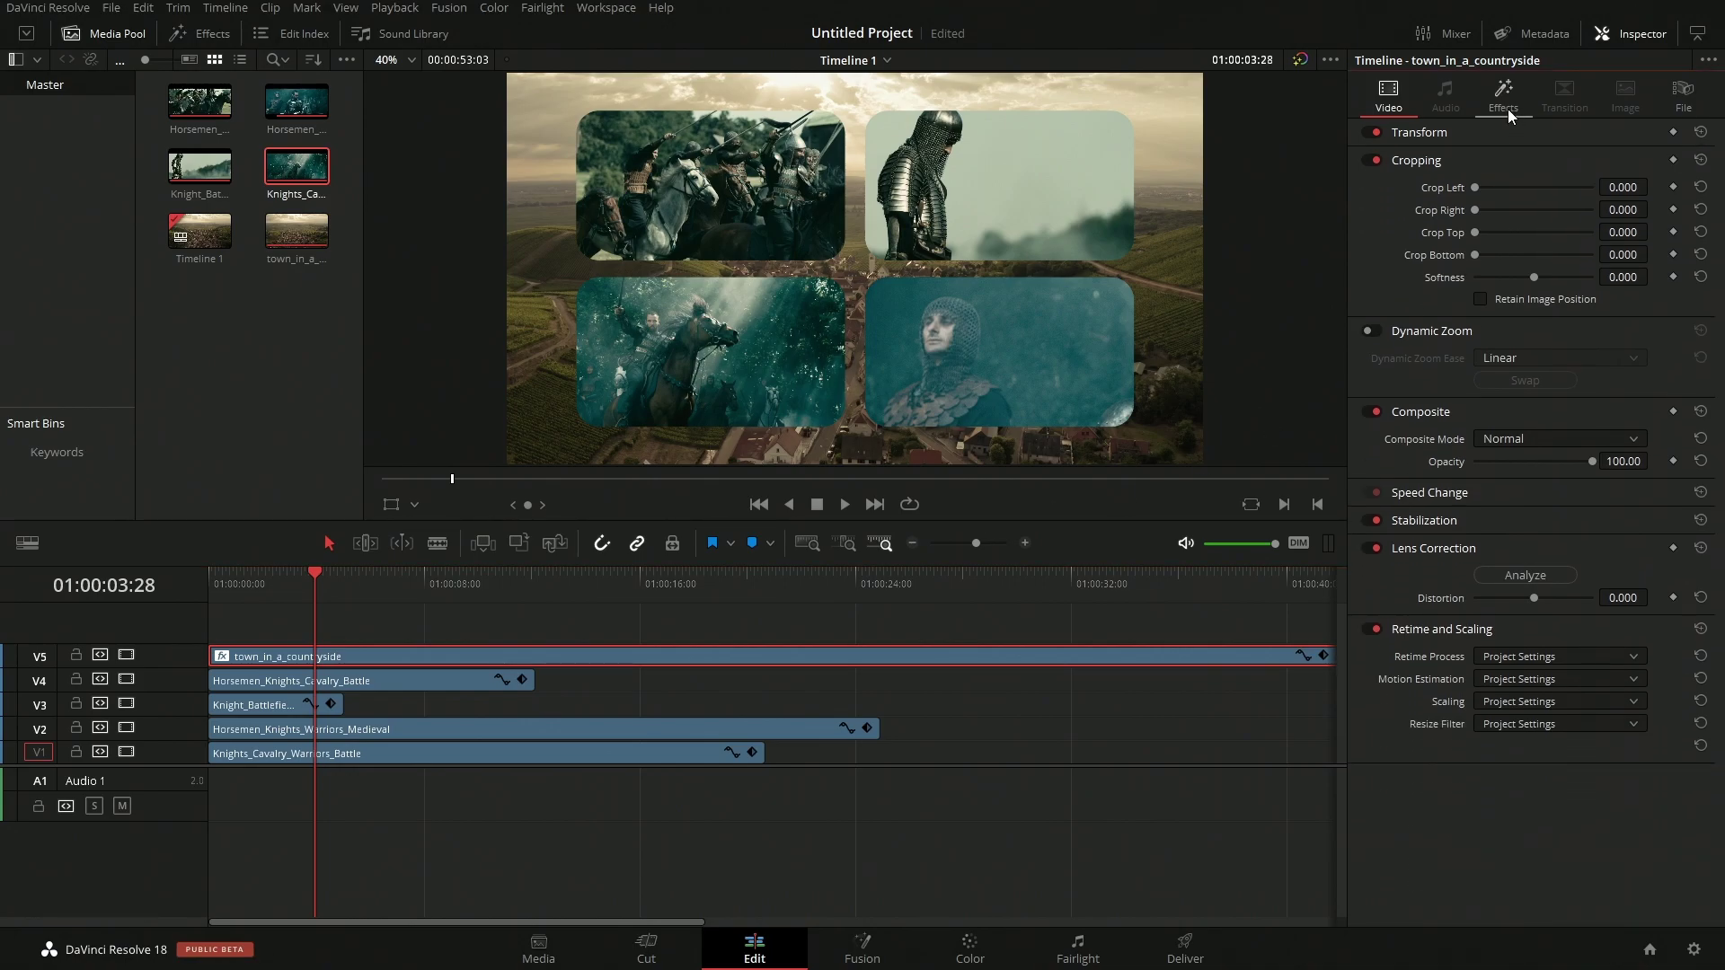
click(198, 35)
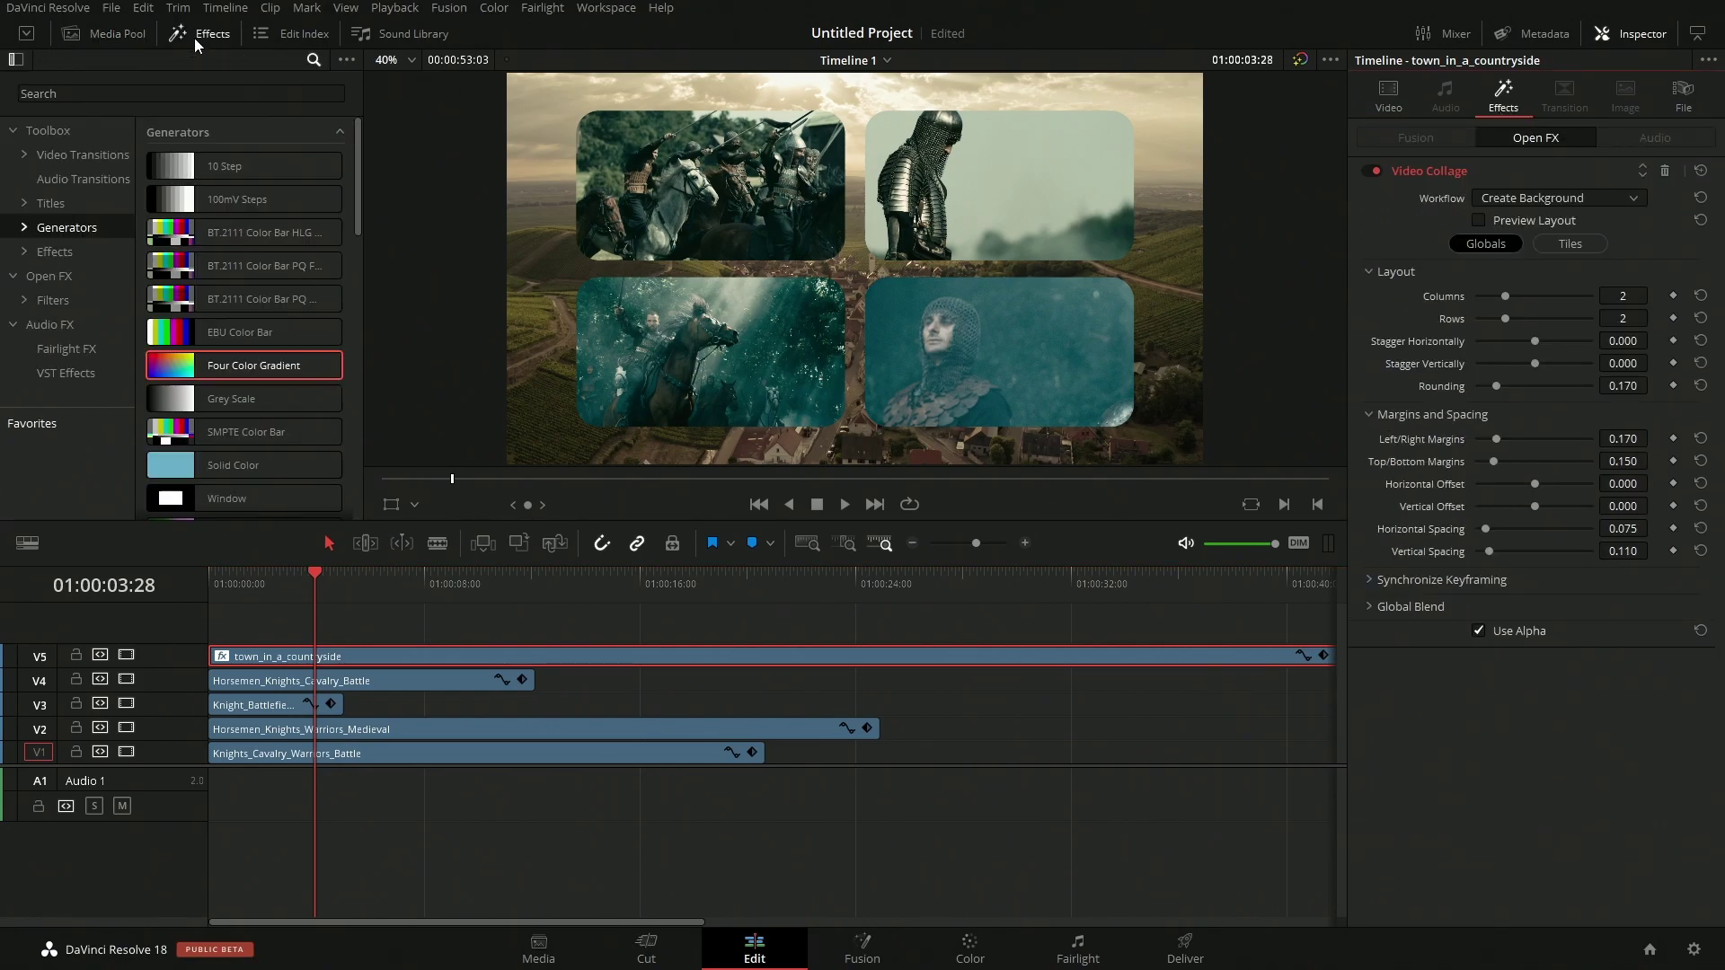
click(259, 94)
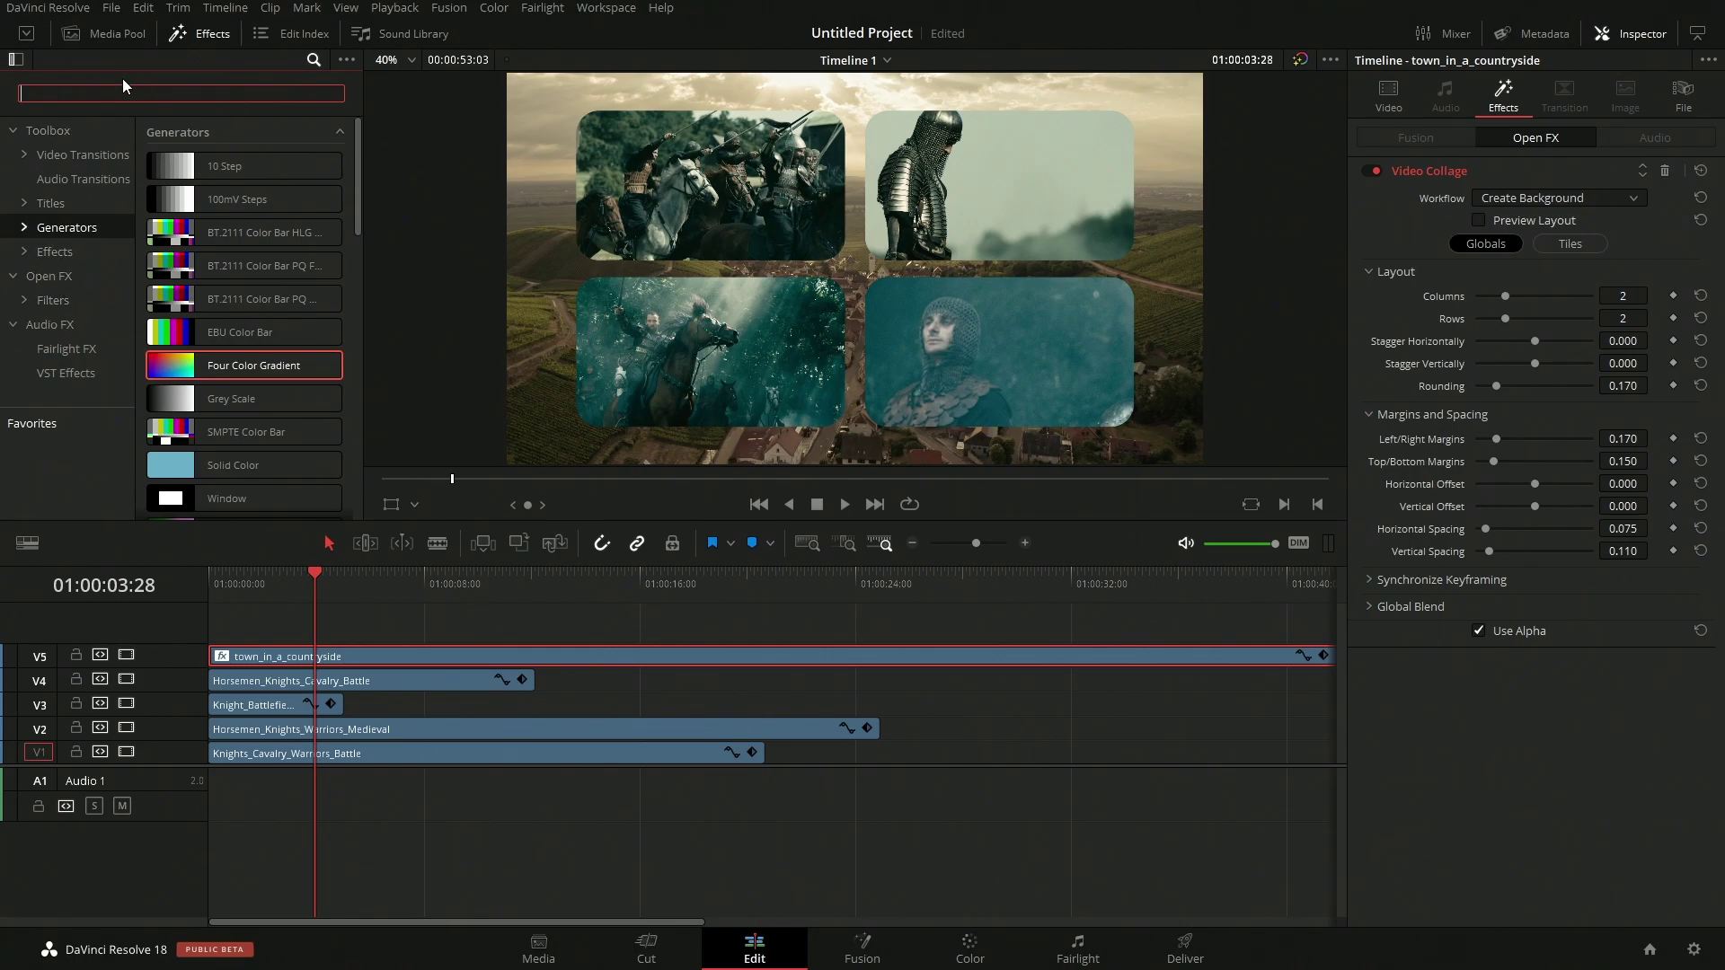
text(blu)
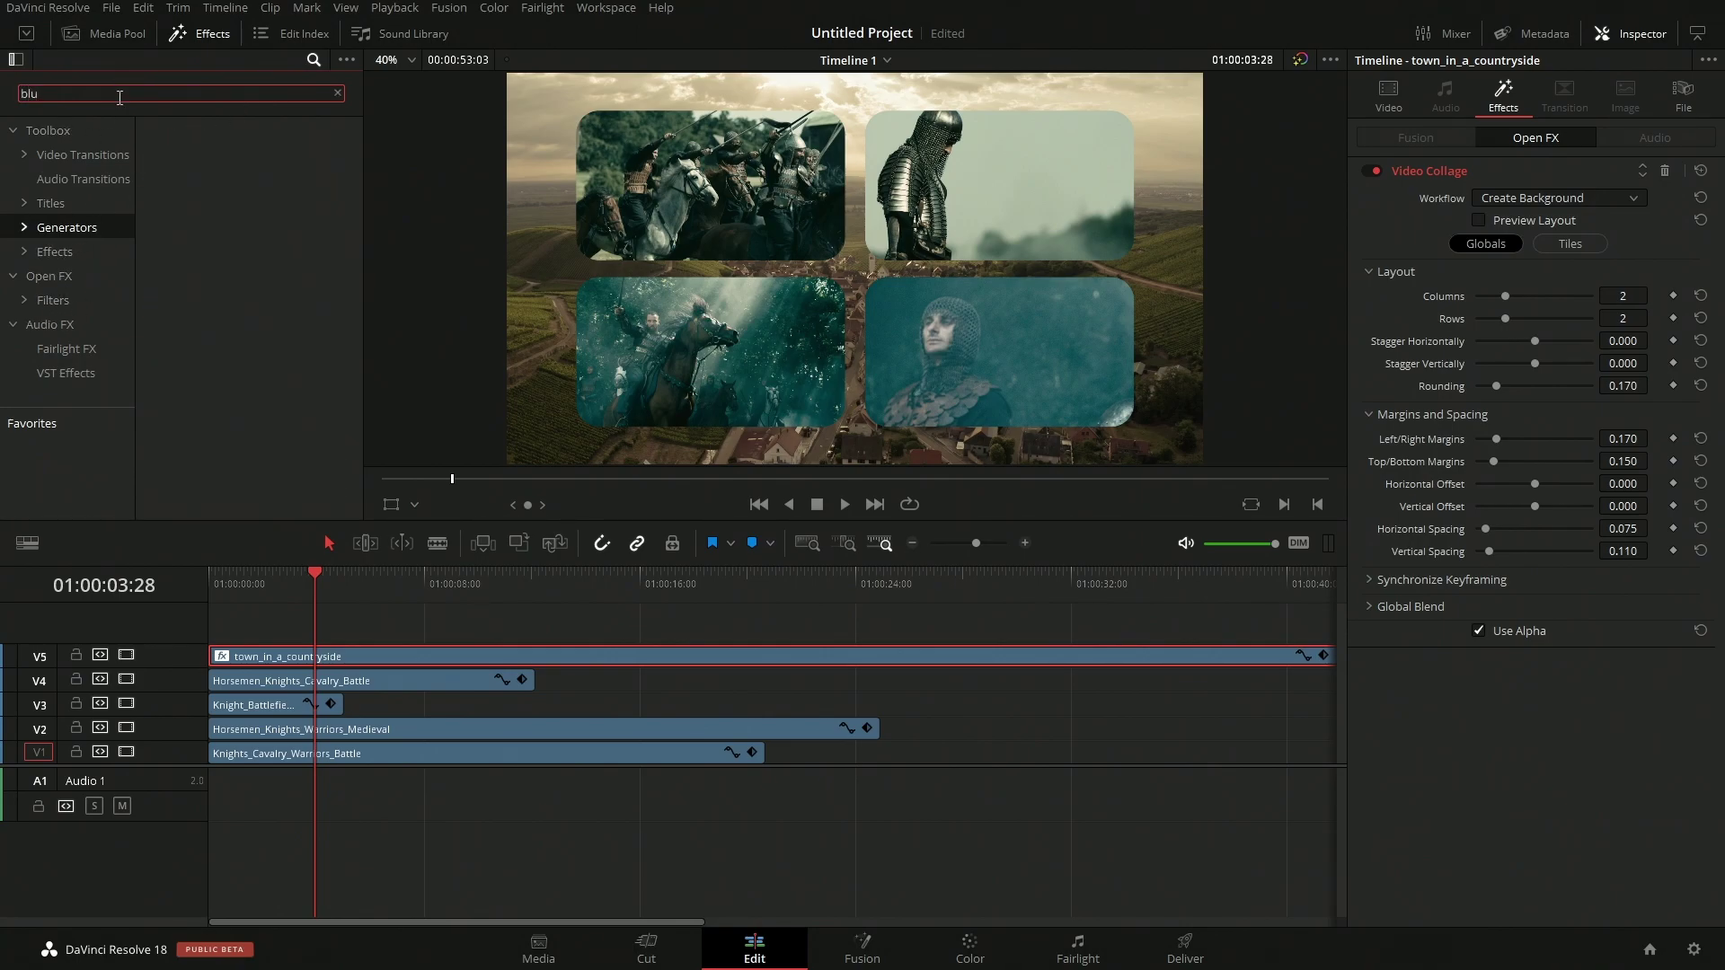
text(ur)
key(Return)
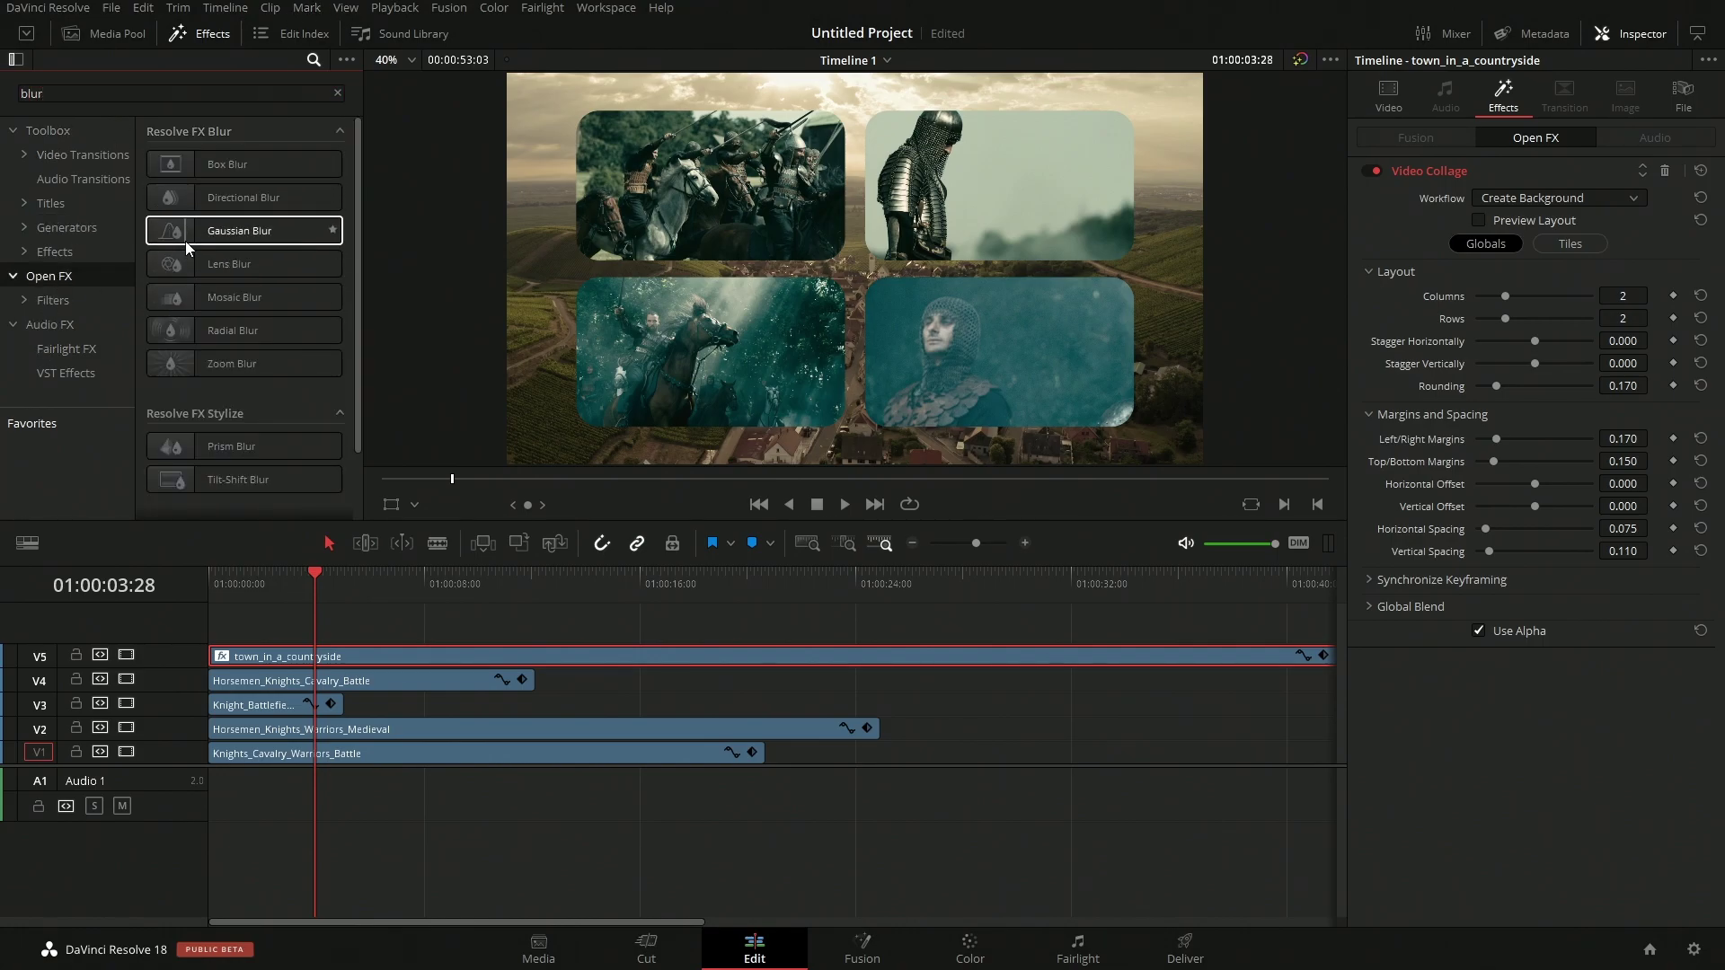
drag(172, 233, 571, 656)
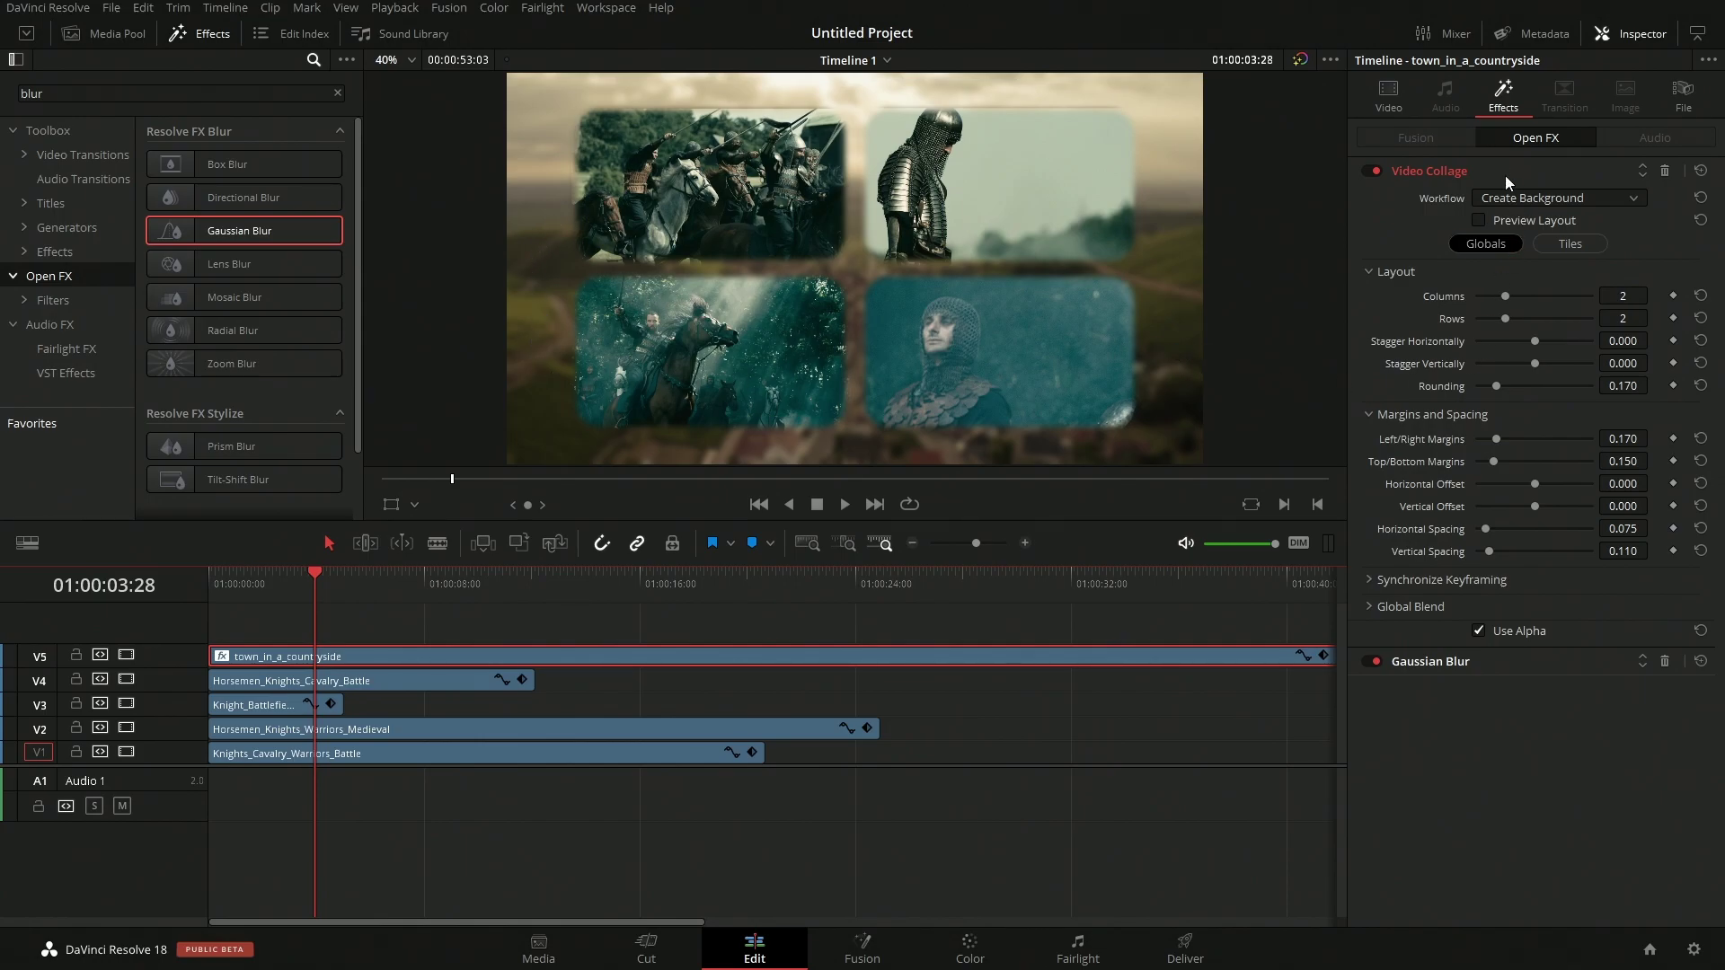
- Move Gaussian Blur above Video Collage in the effect stack and check frame 01:00:01:22
click(1549, 164)
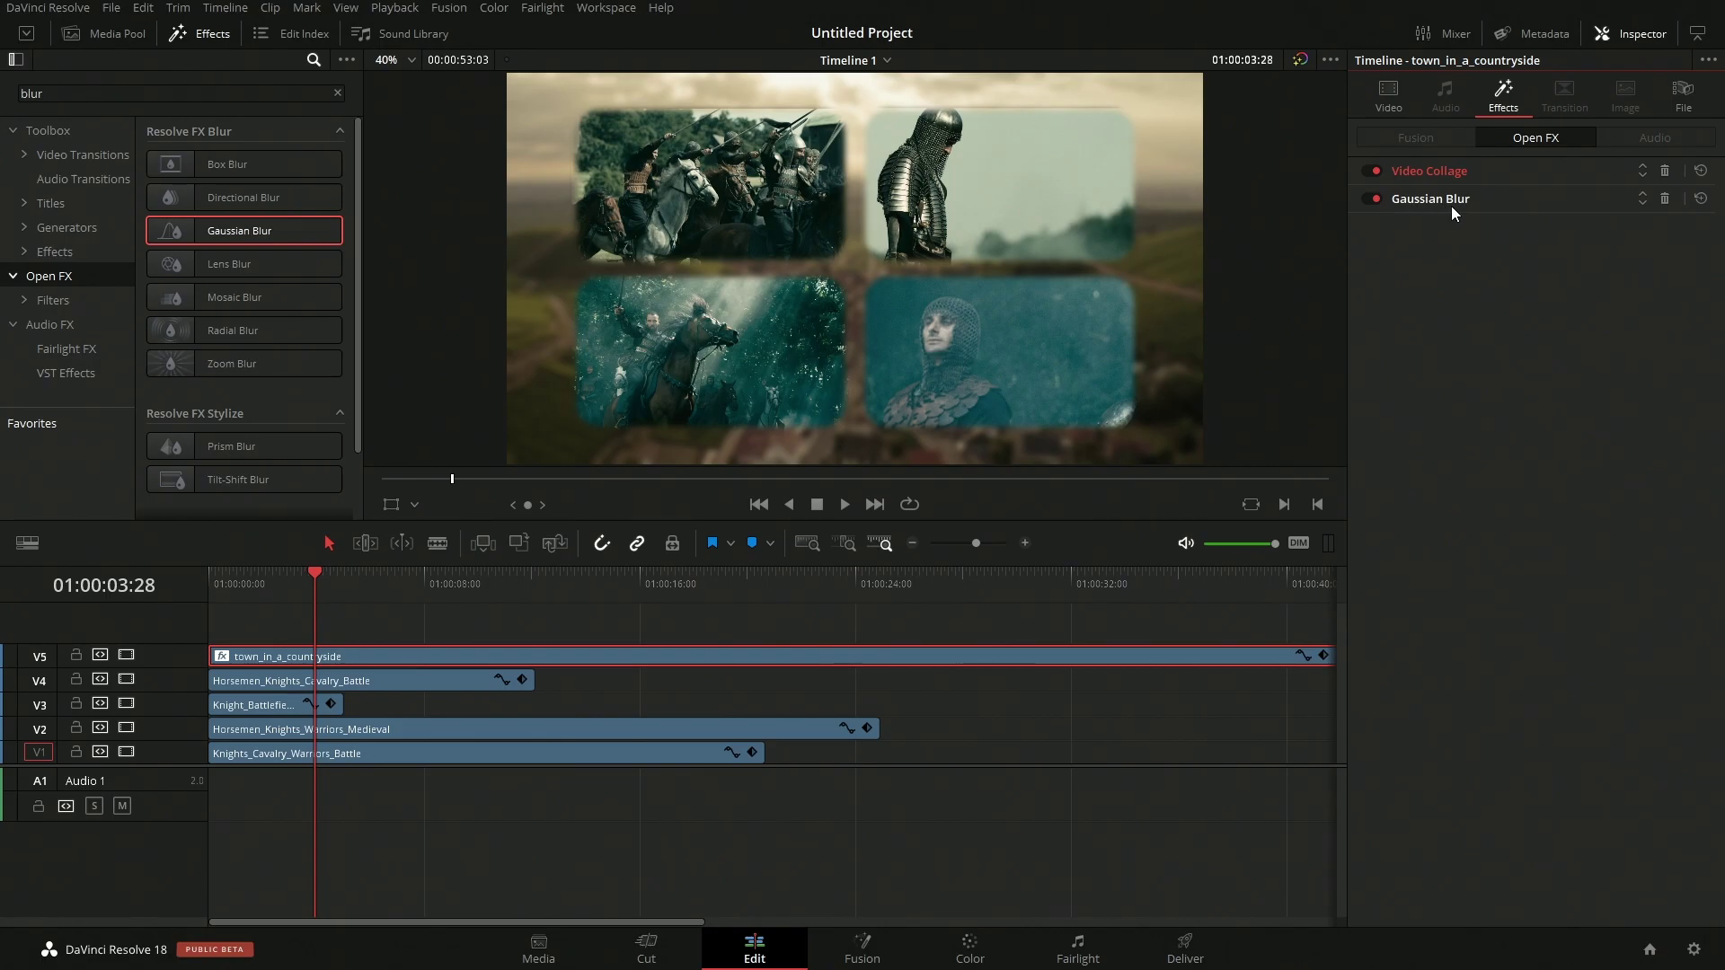
click(1643, 196)
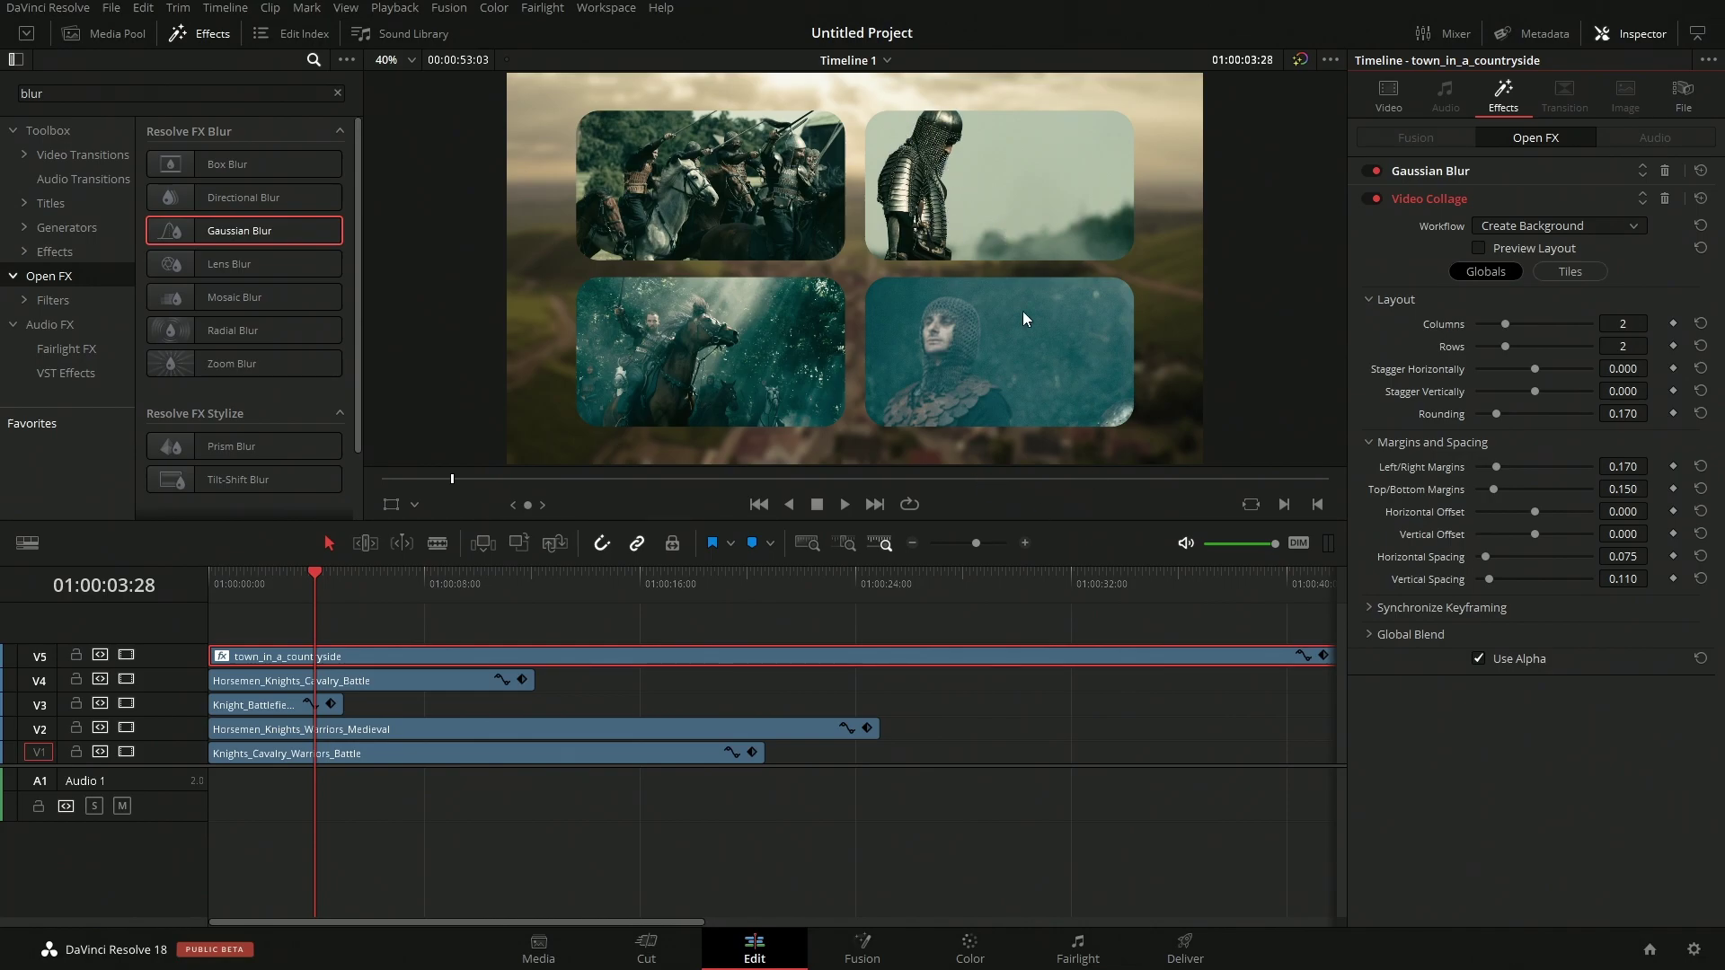
drag(261, 585, 255, 586)
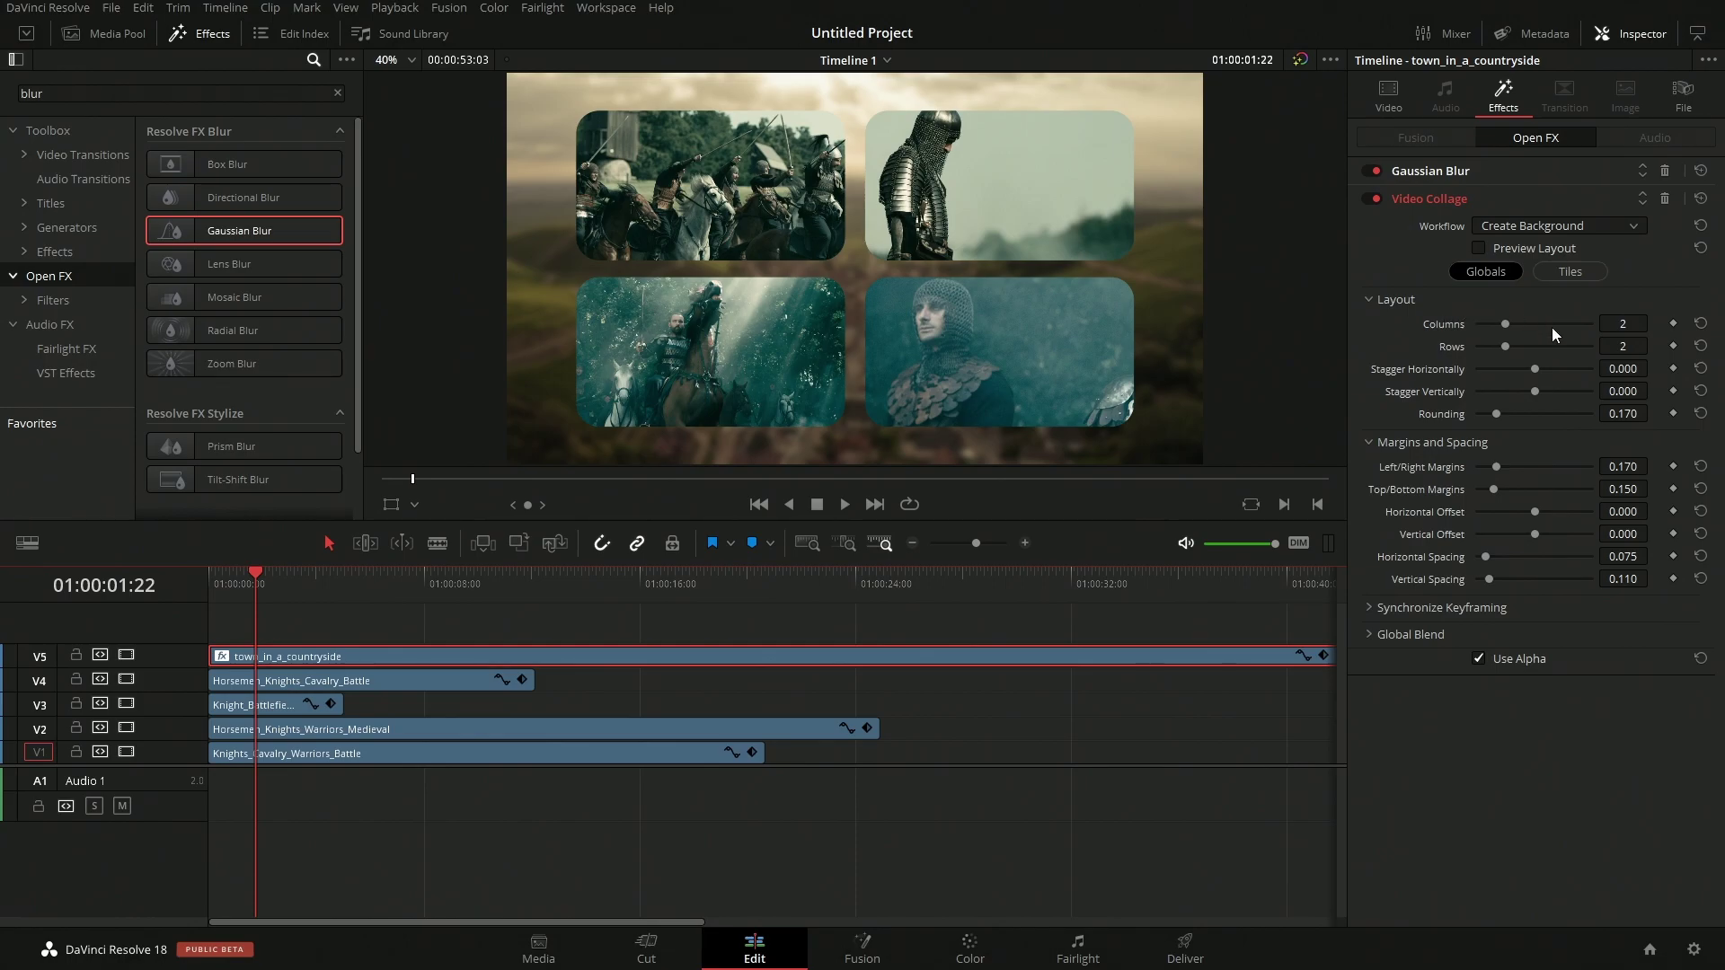
- With Preview Layout on, set Tile 2's Custom Size End Row to 2, then turn the preview off
click(1532, 225)
click(1533, 225)
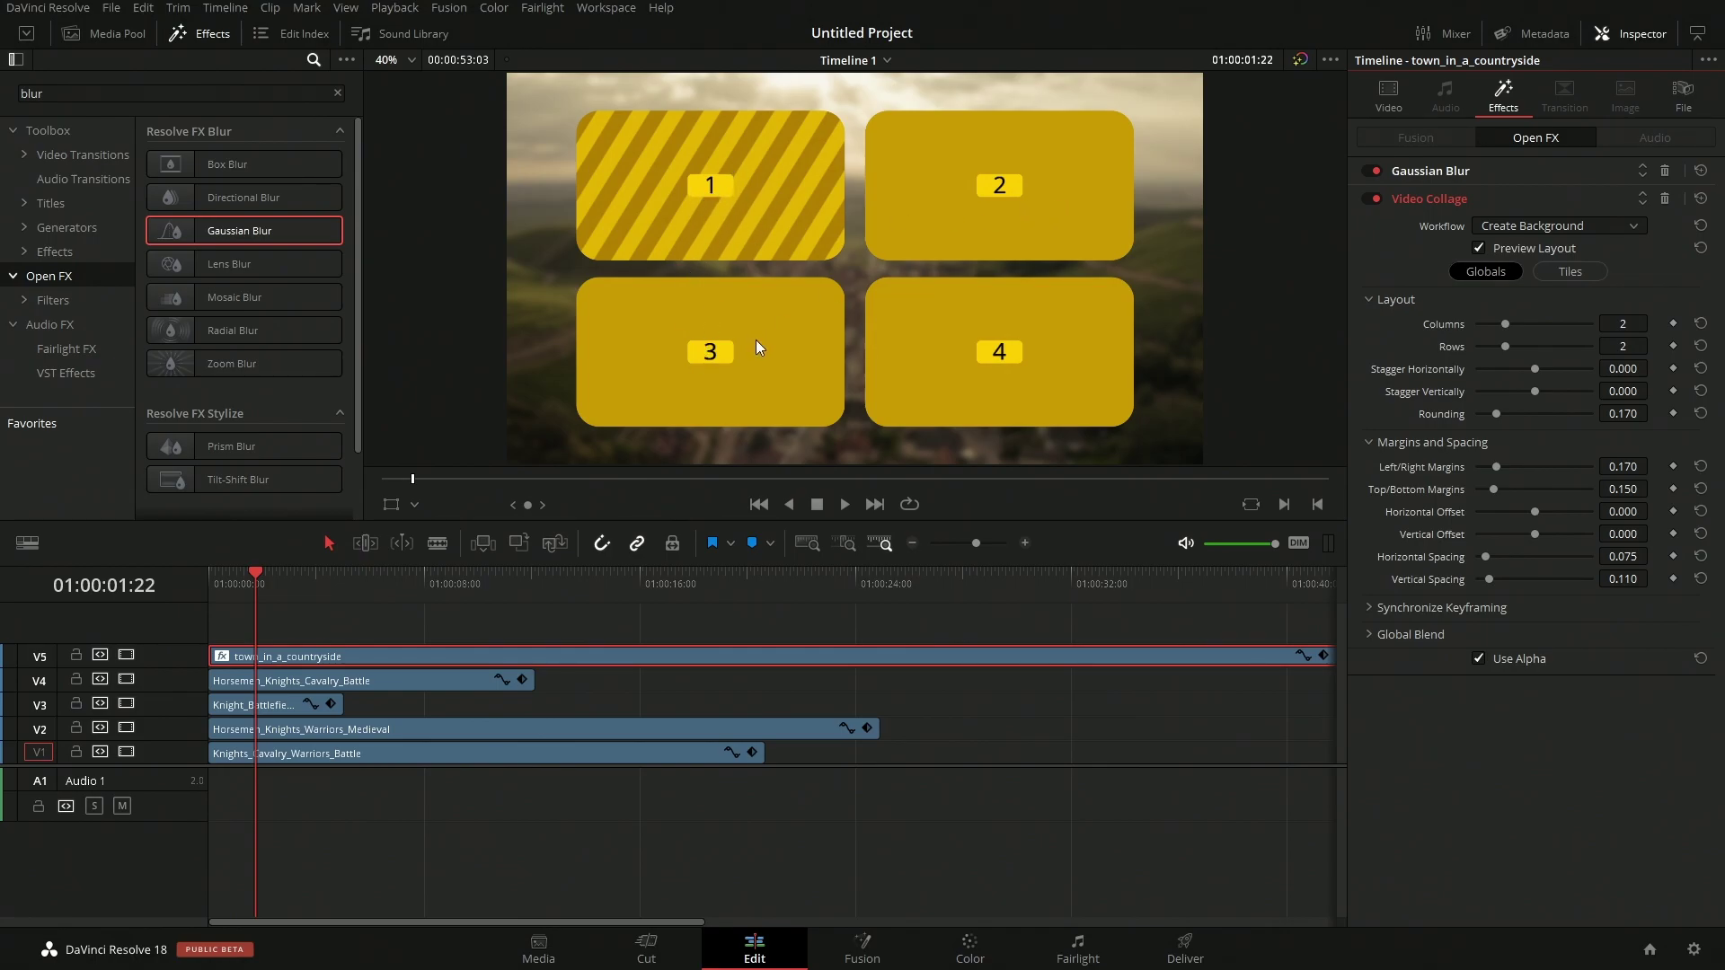
click(1576, 273)
click(1548, 323)
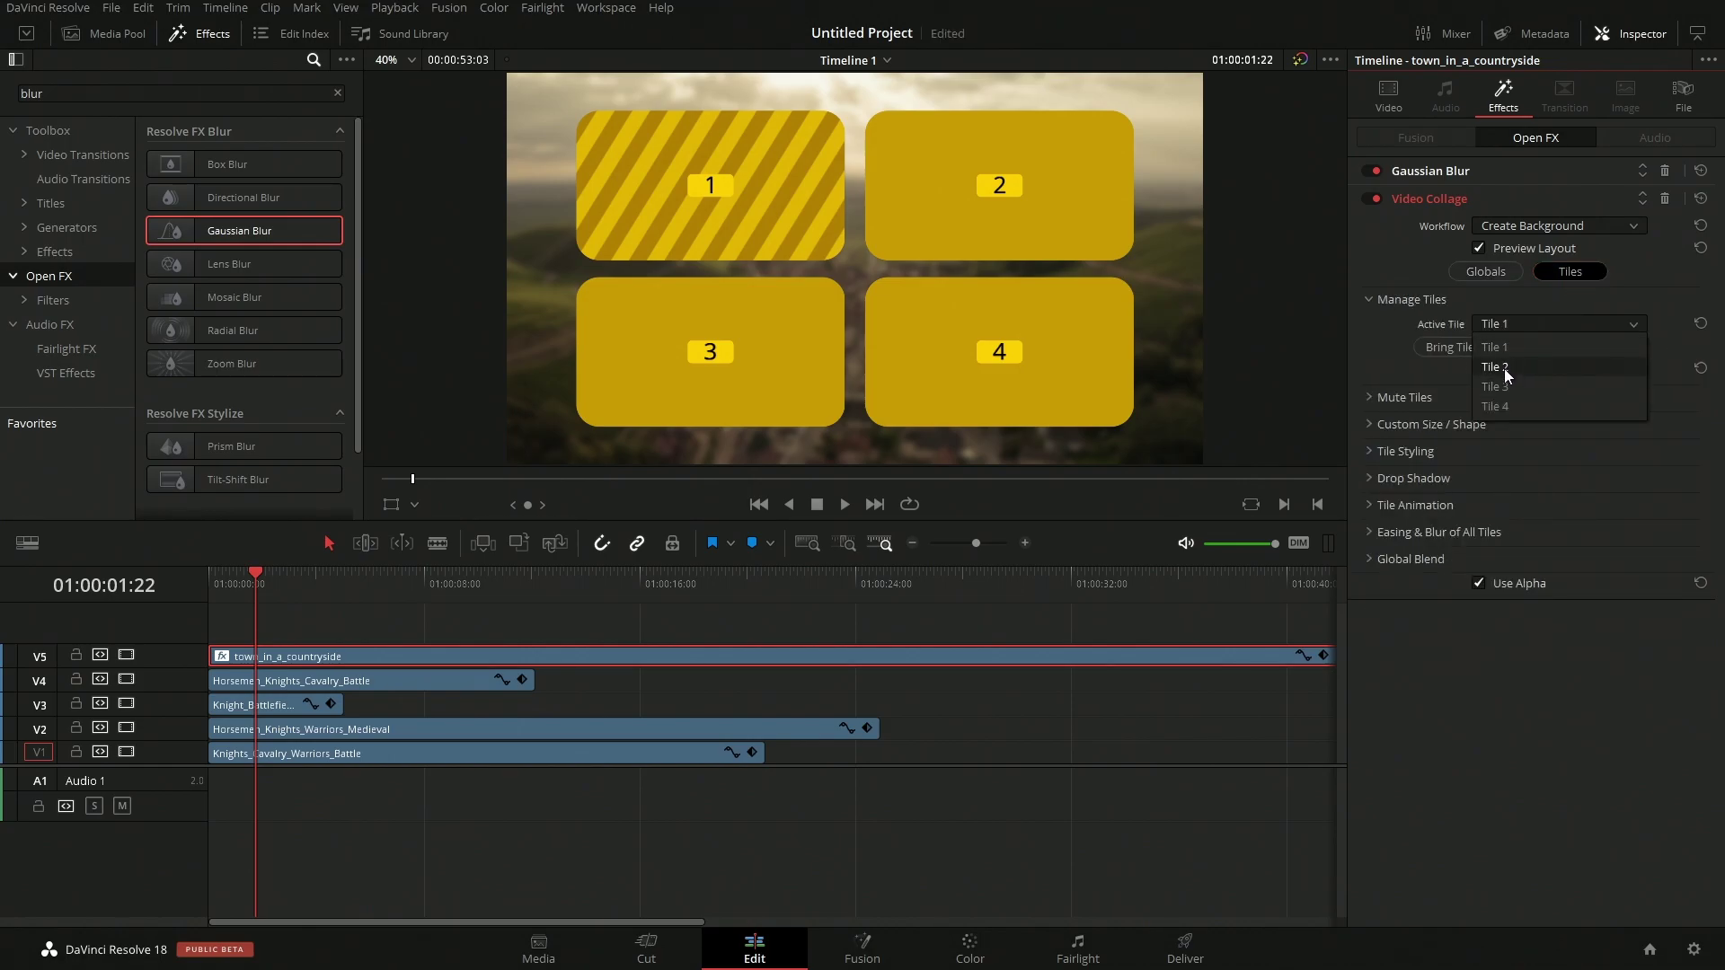
click(1418, 392)
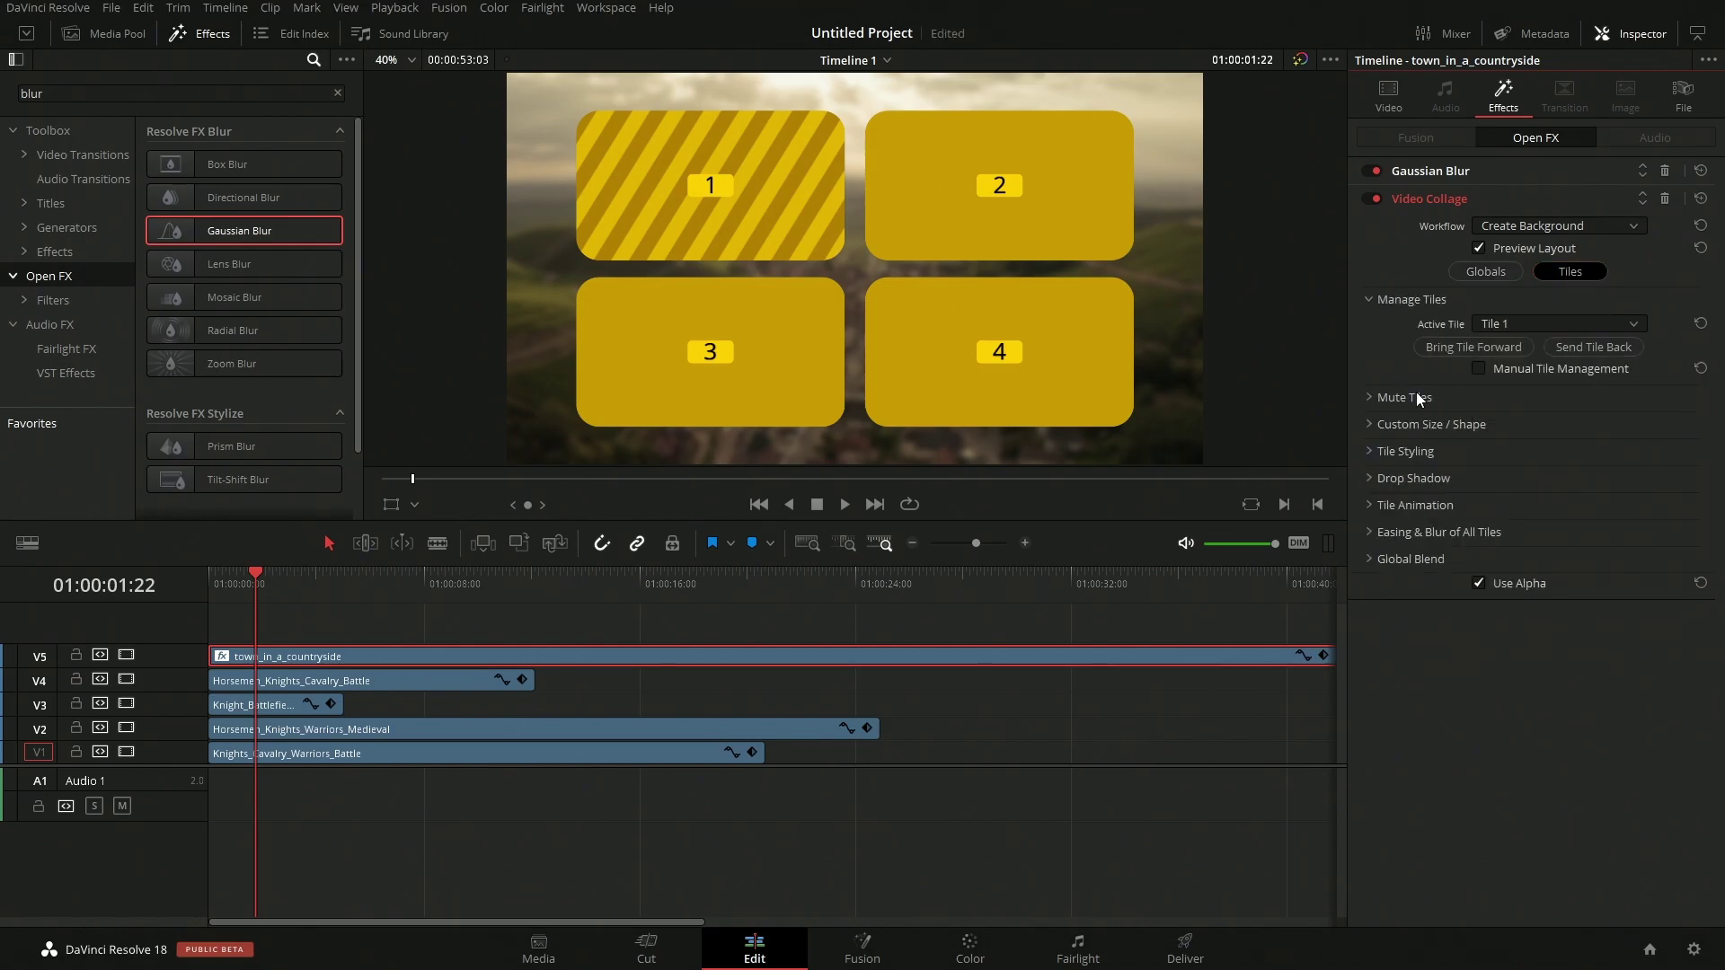
click(1546, 329)
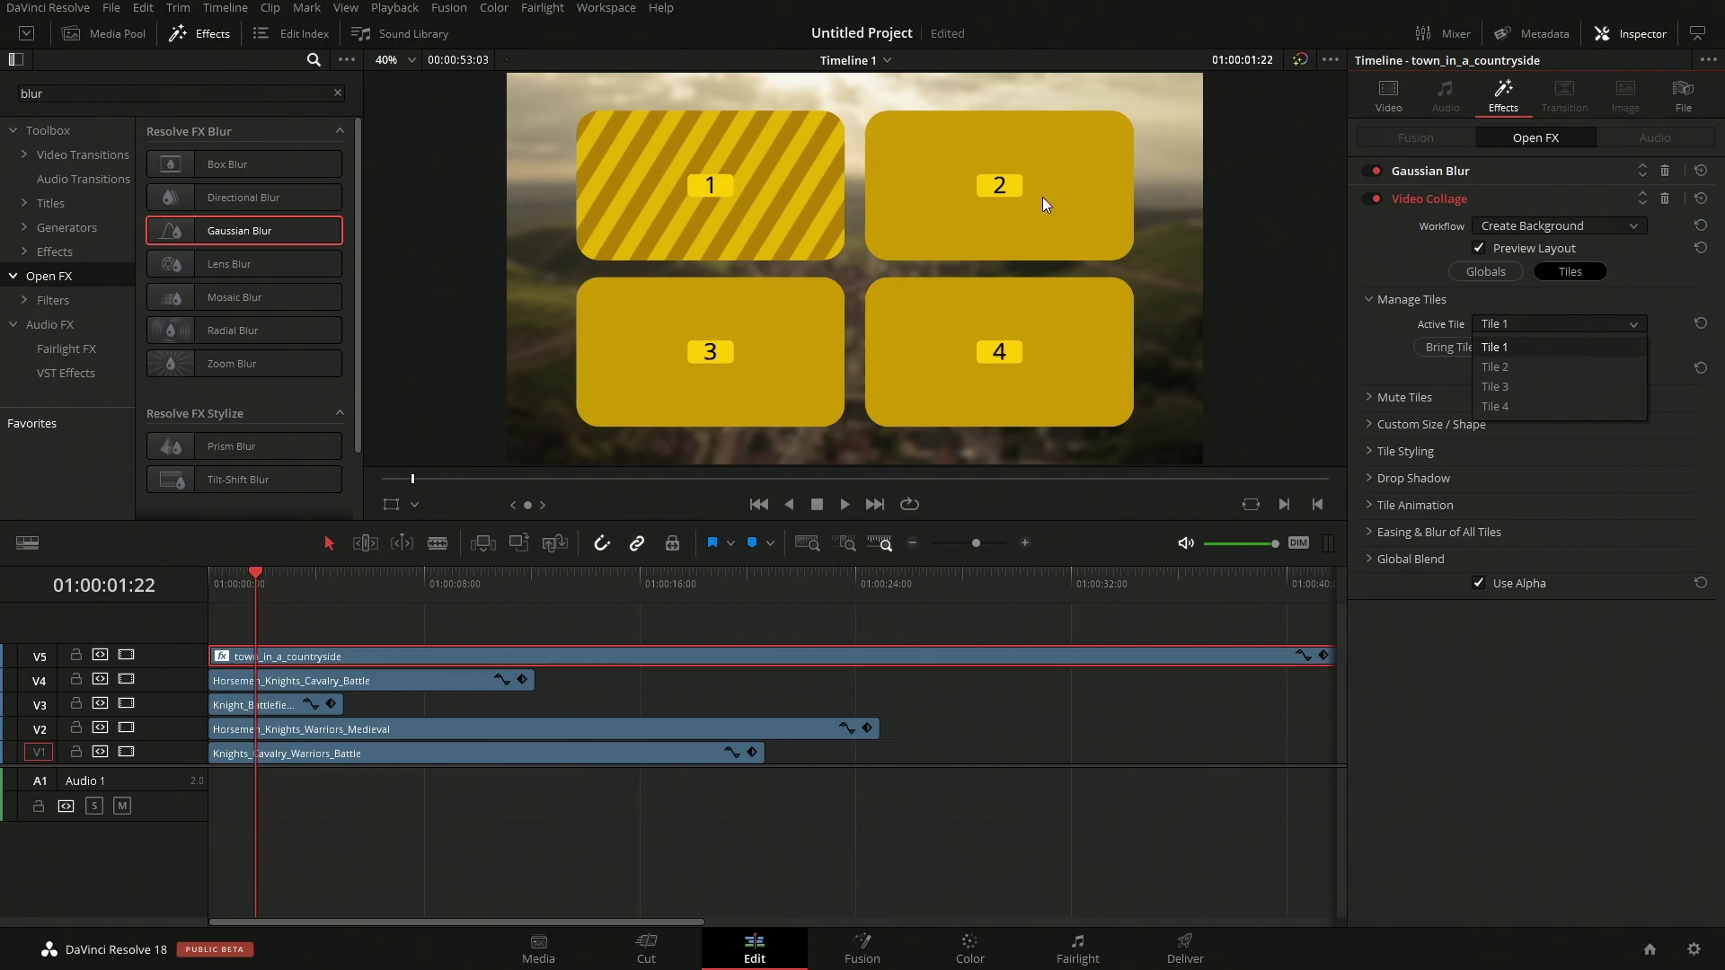
click(1498, 366)
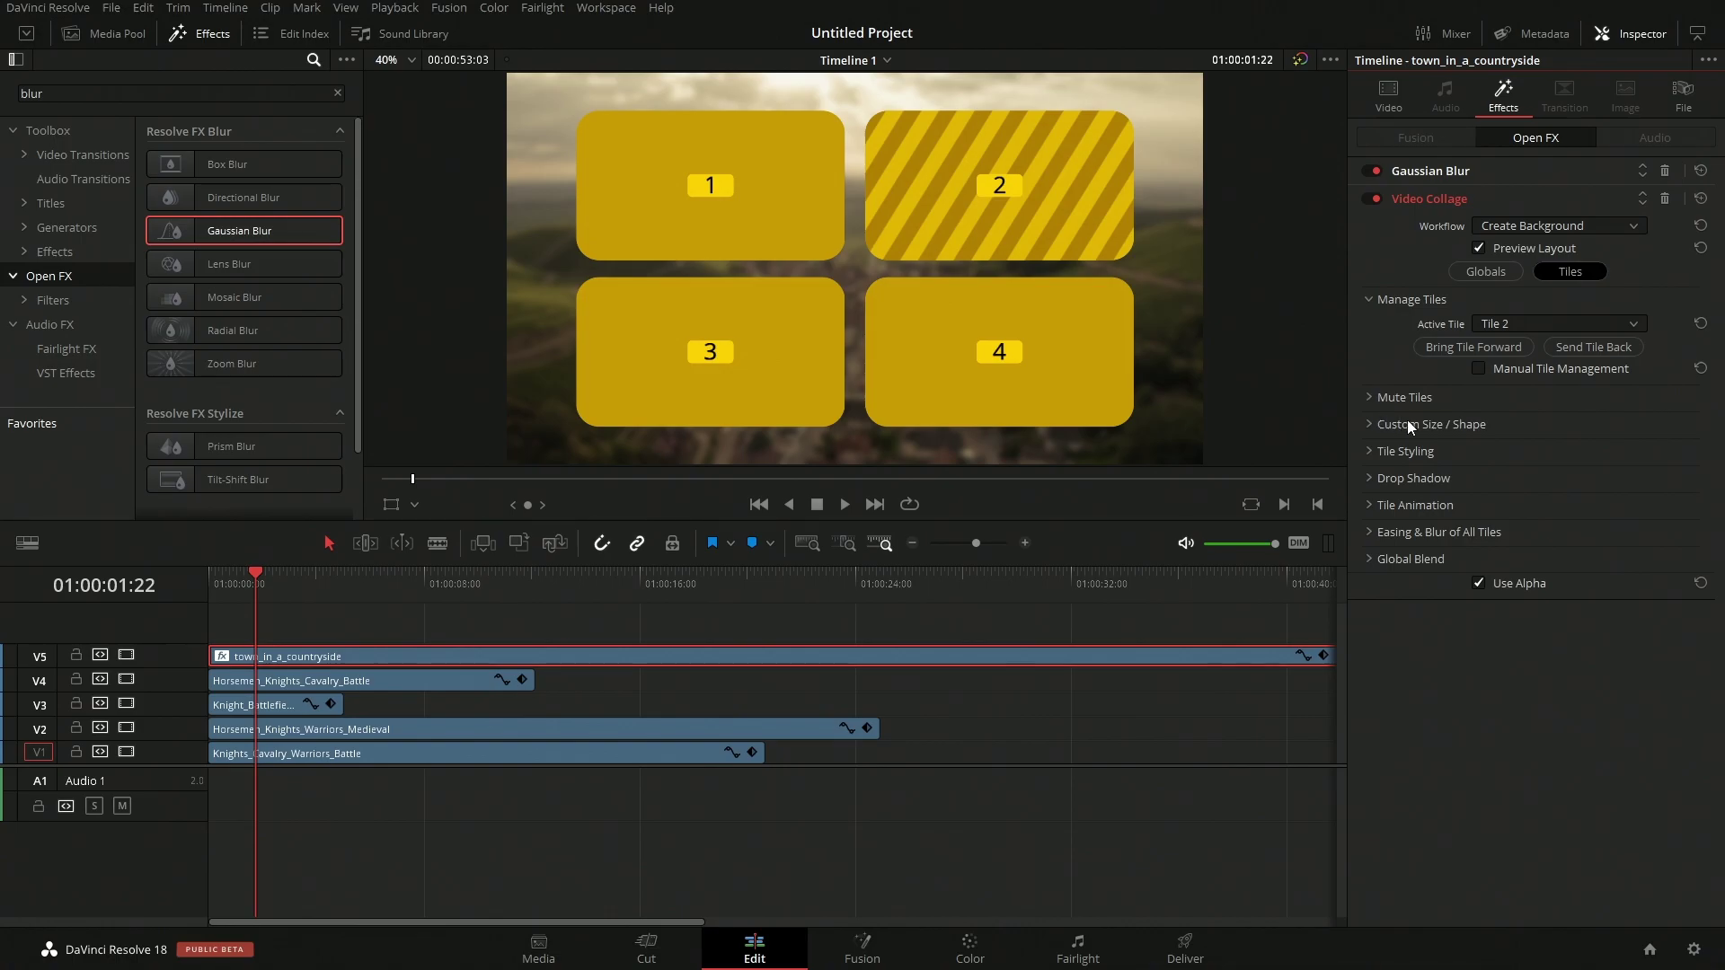
click(1372, 425)
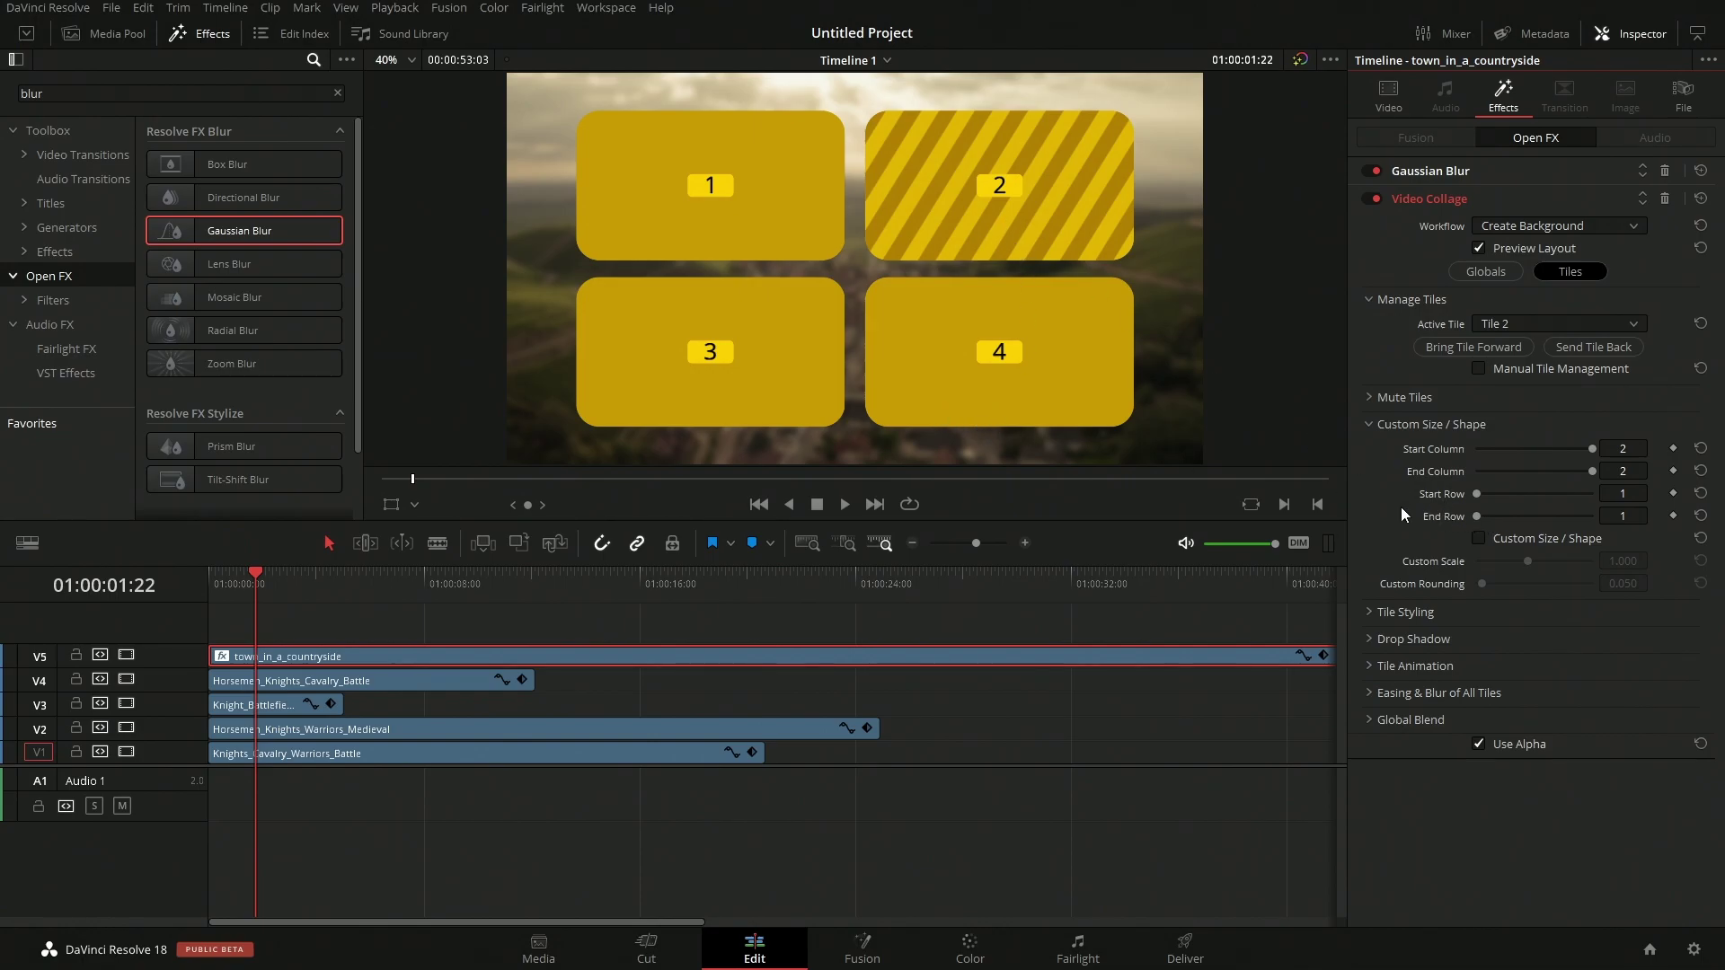
click(1533, 519)
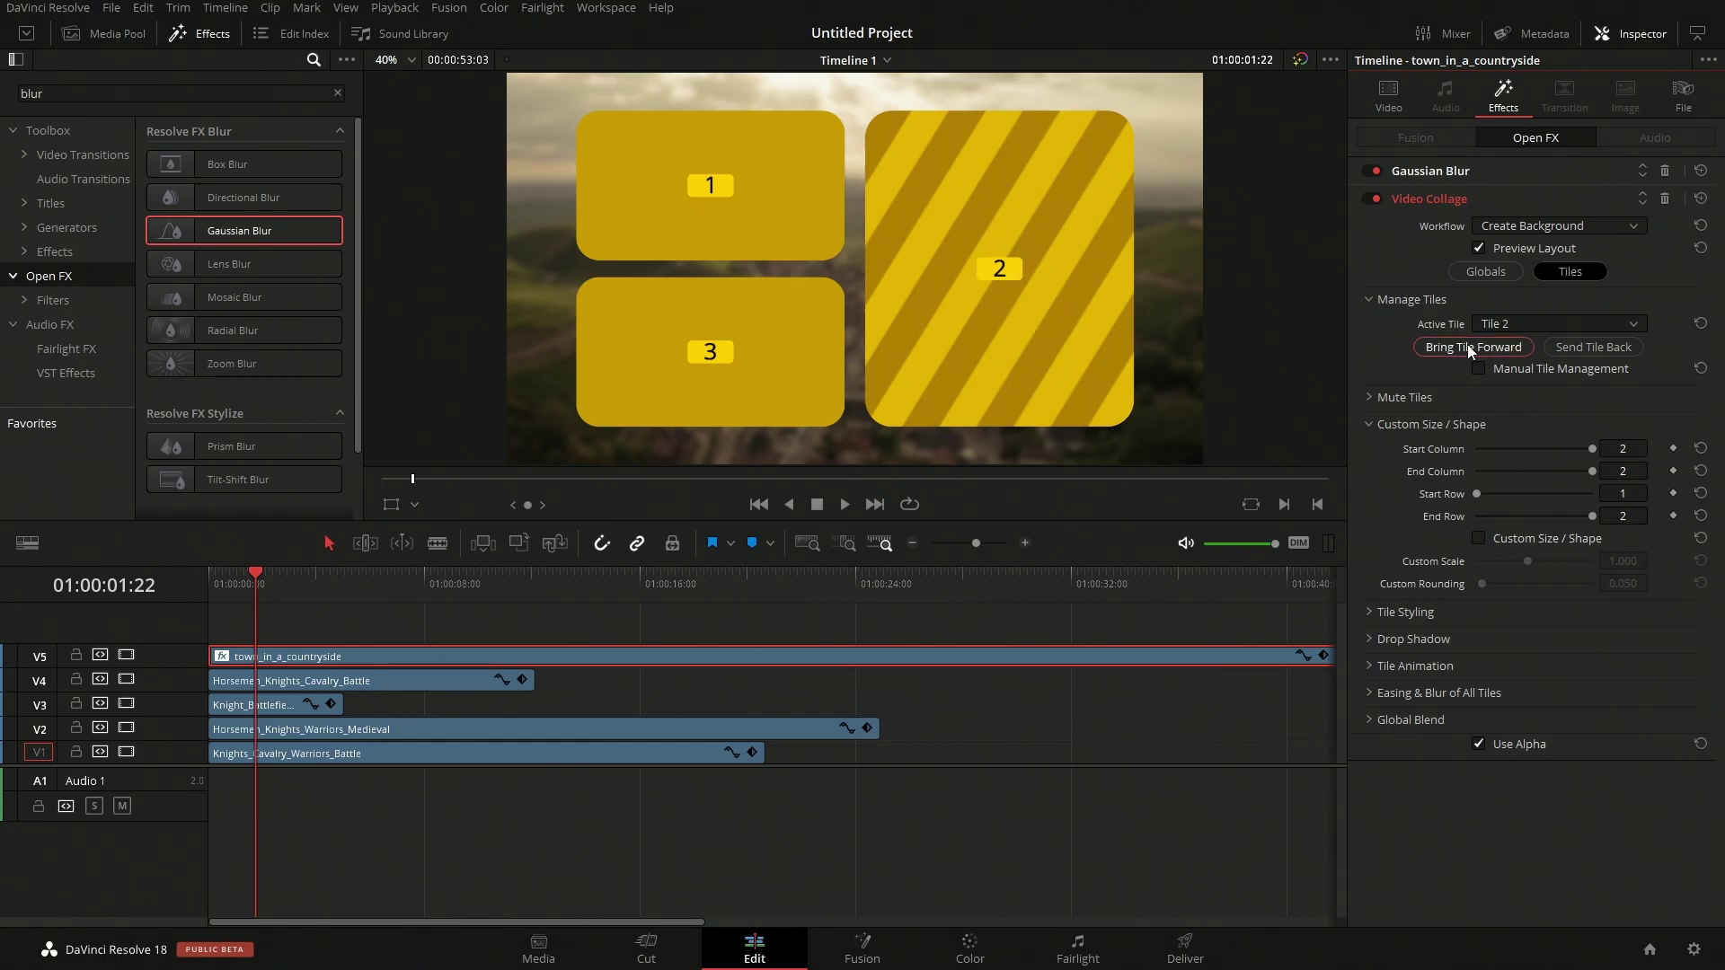
click(1479, 249)
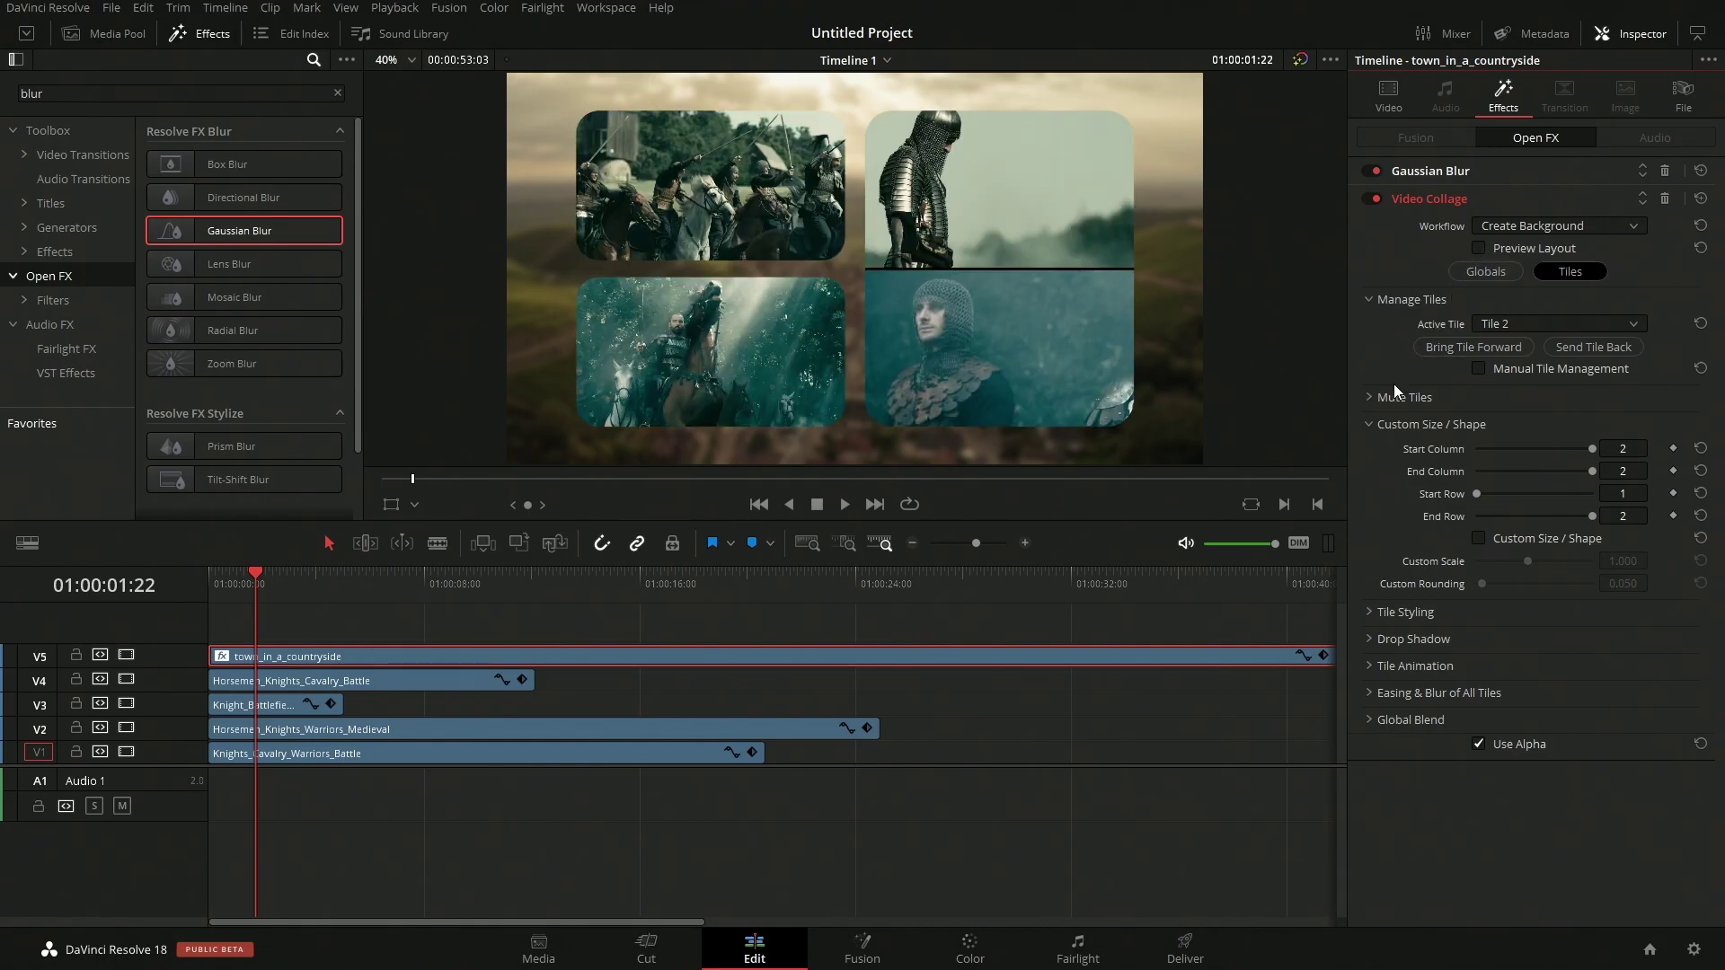
- Disable the V2 clip, re-enable the V1 and V3 tracks, and select the standing knight clip on V3
click(386, 685)
click(370, 732)
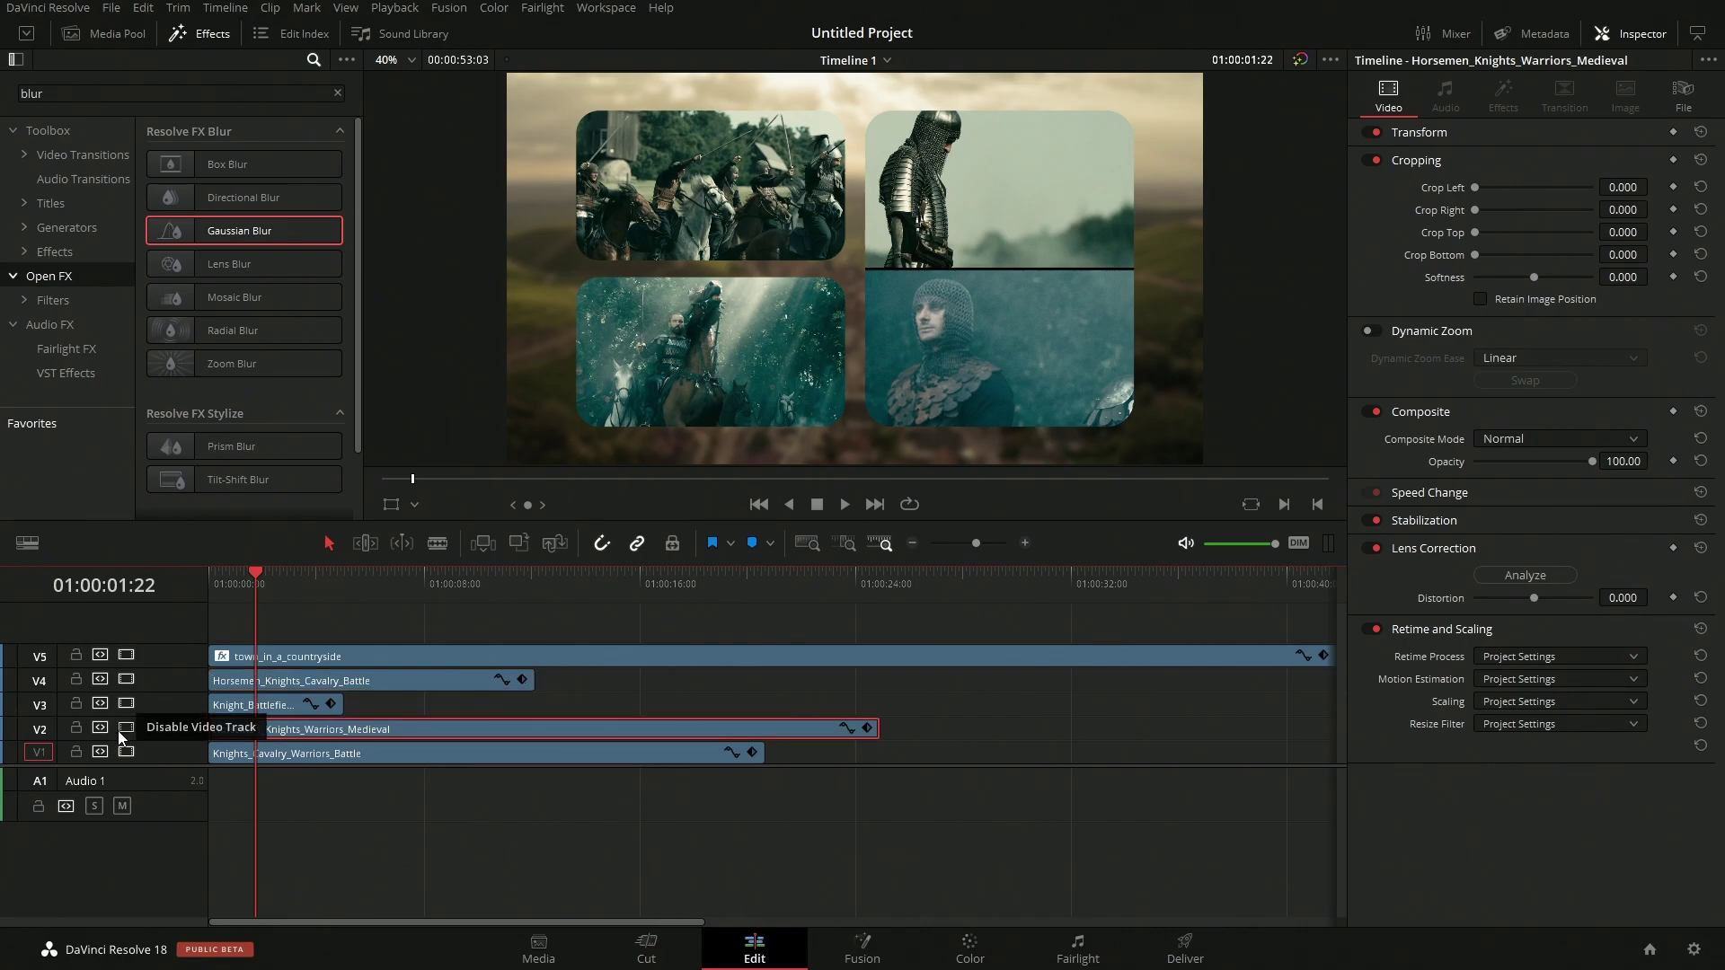
click(125, 728)
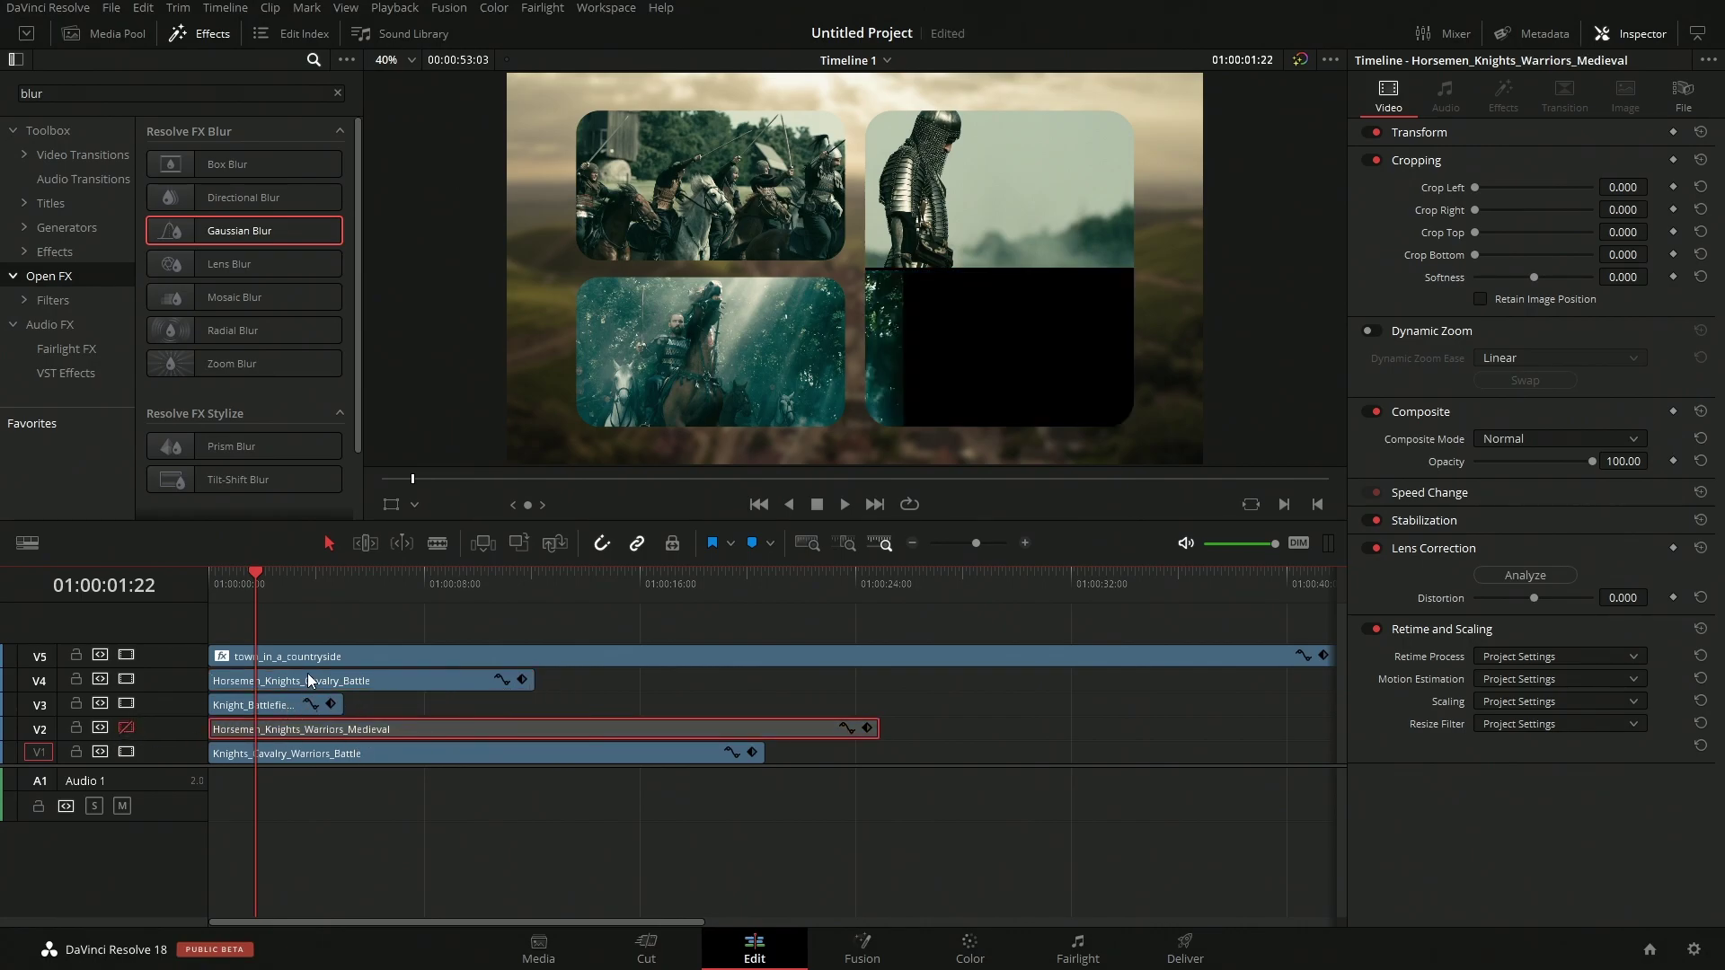
click(289, 755)
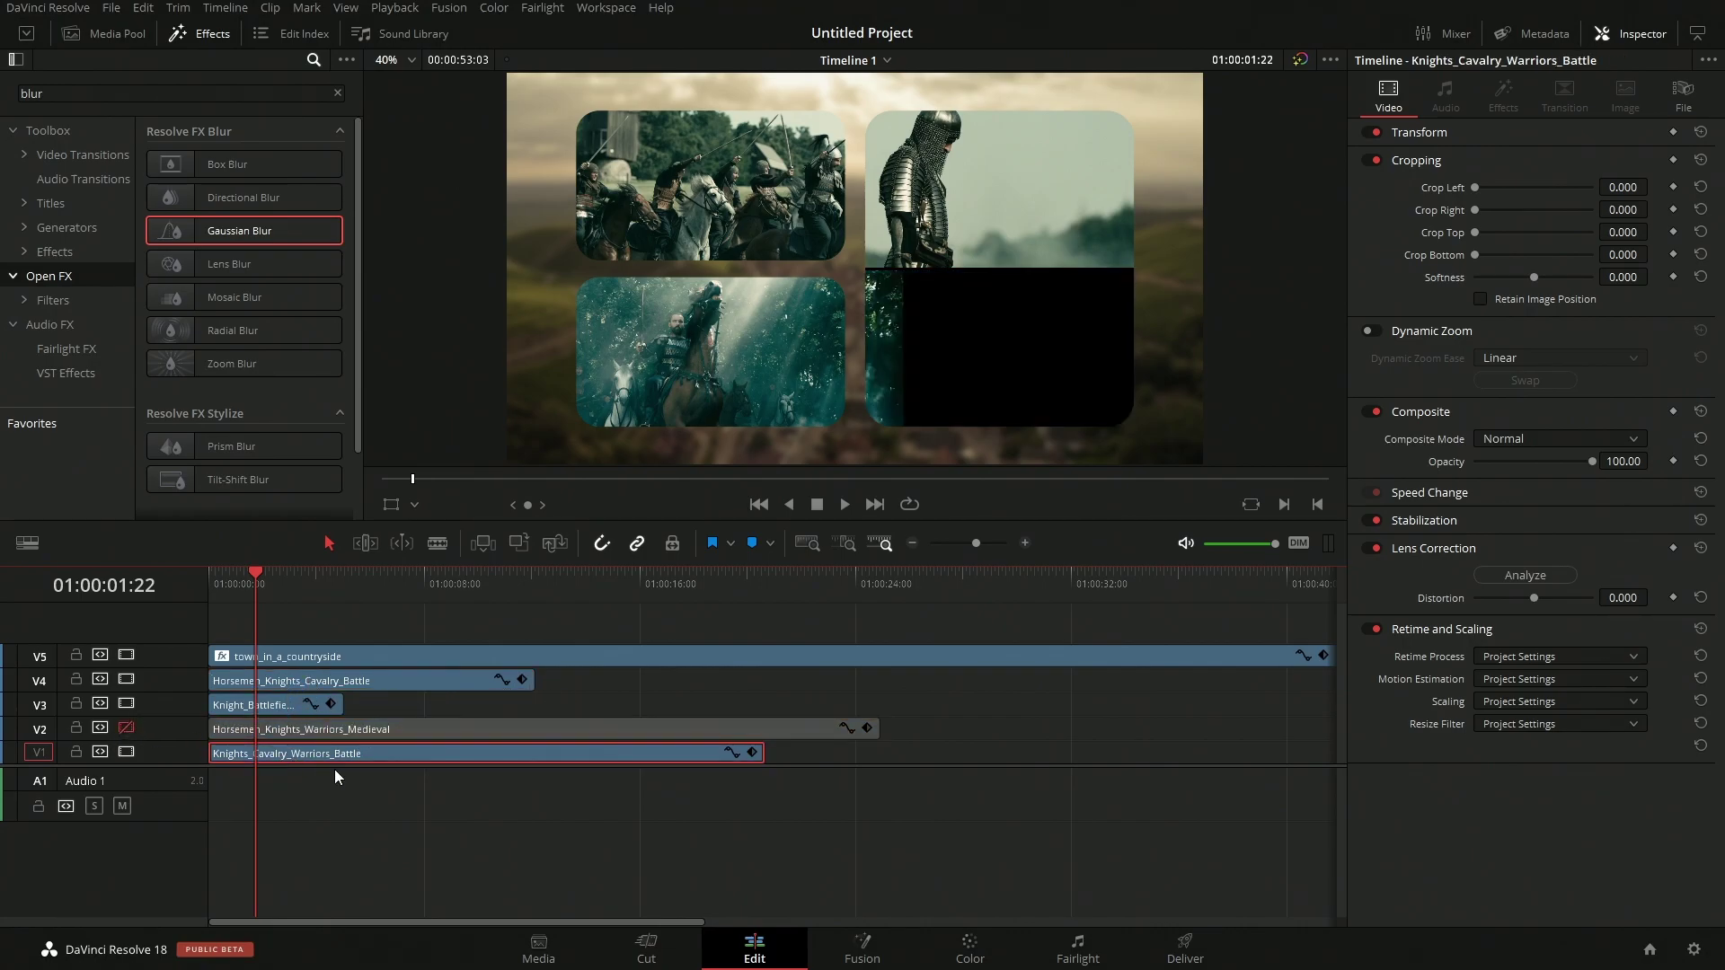
click(243, 586)
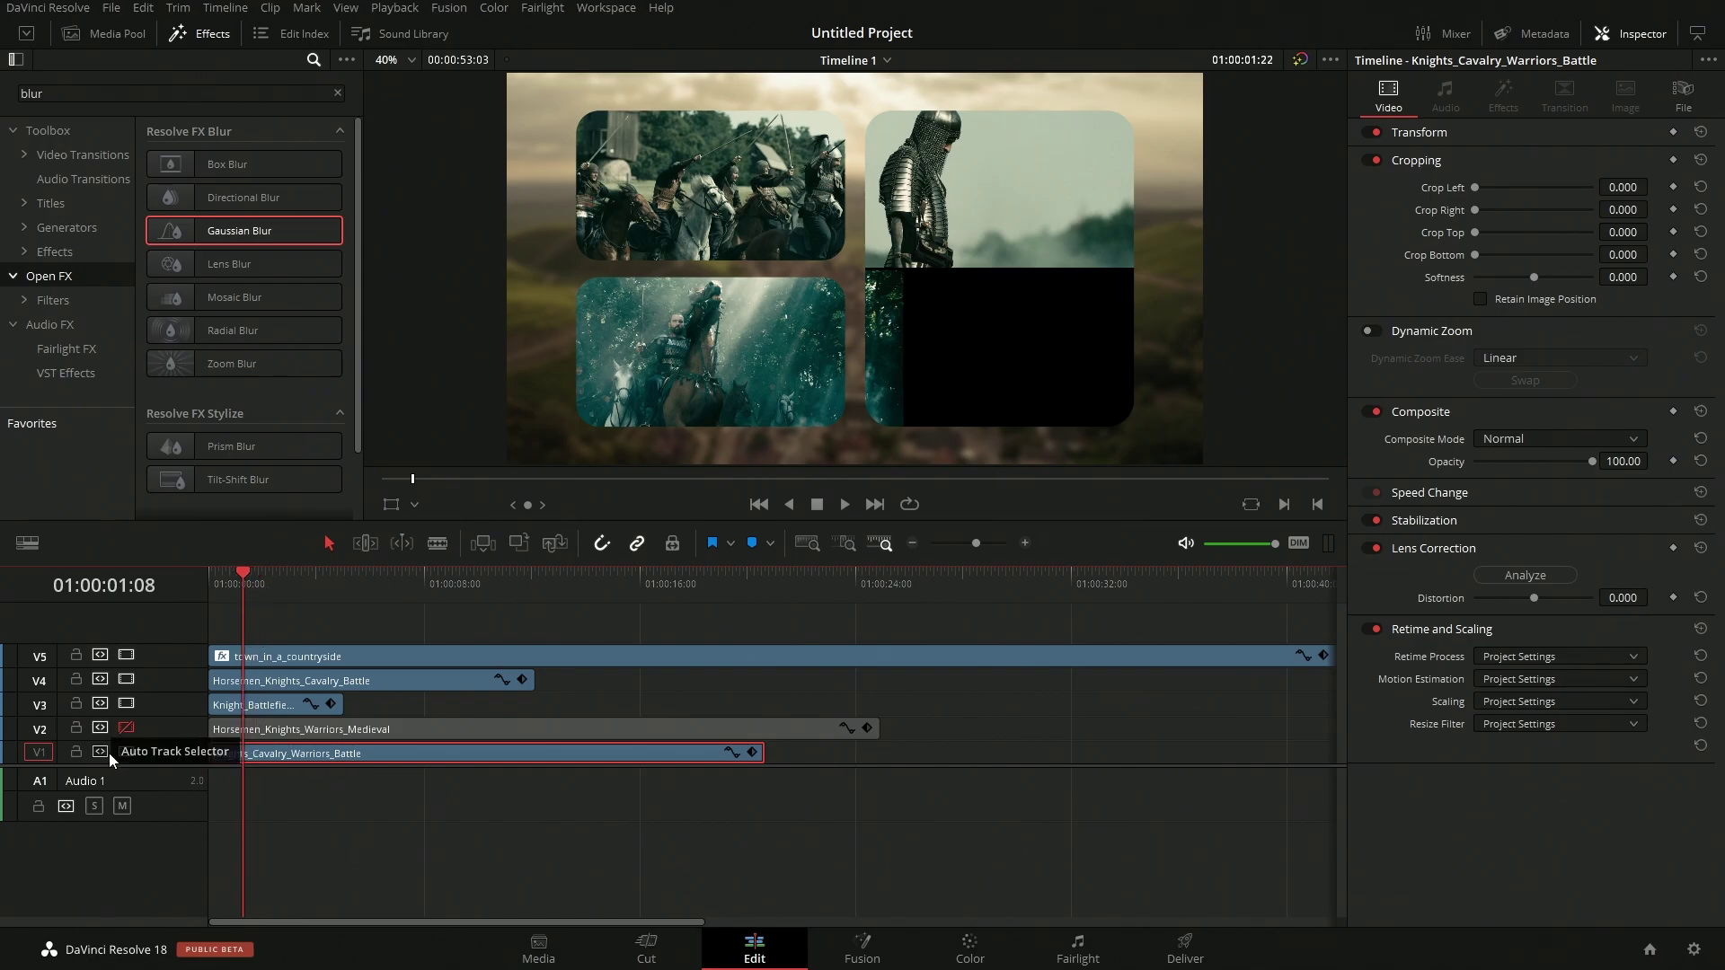
click(125, 753)
click(128, 753)
click(128, 705)
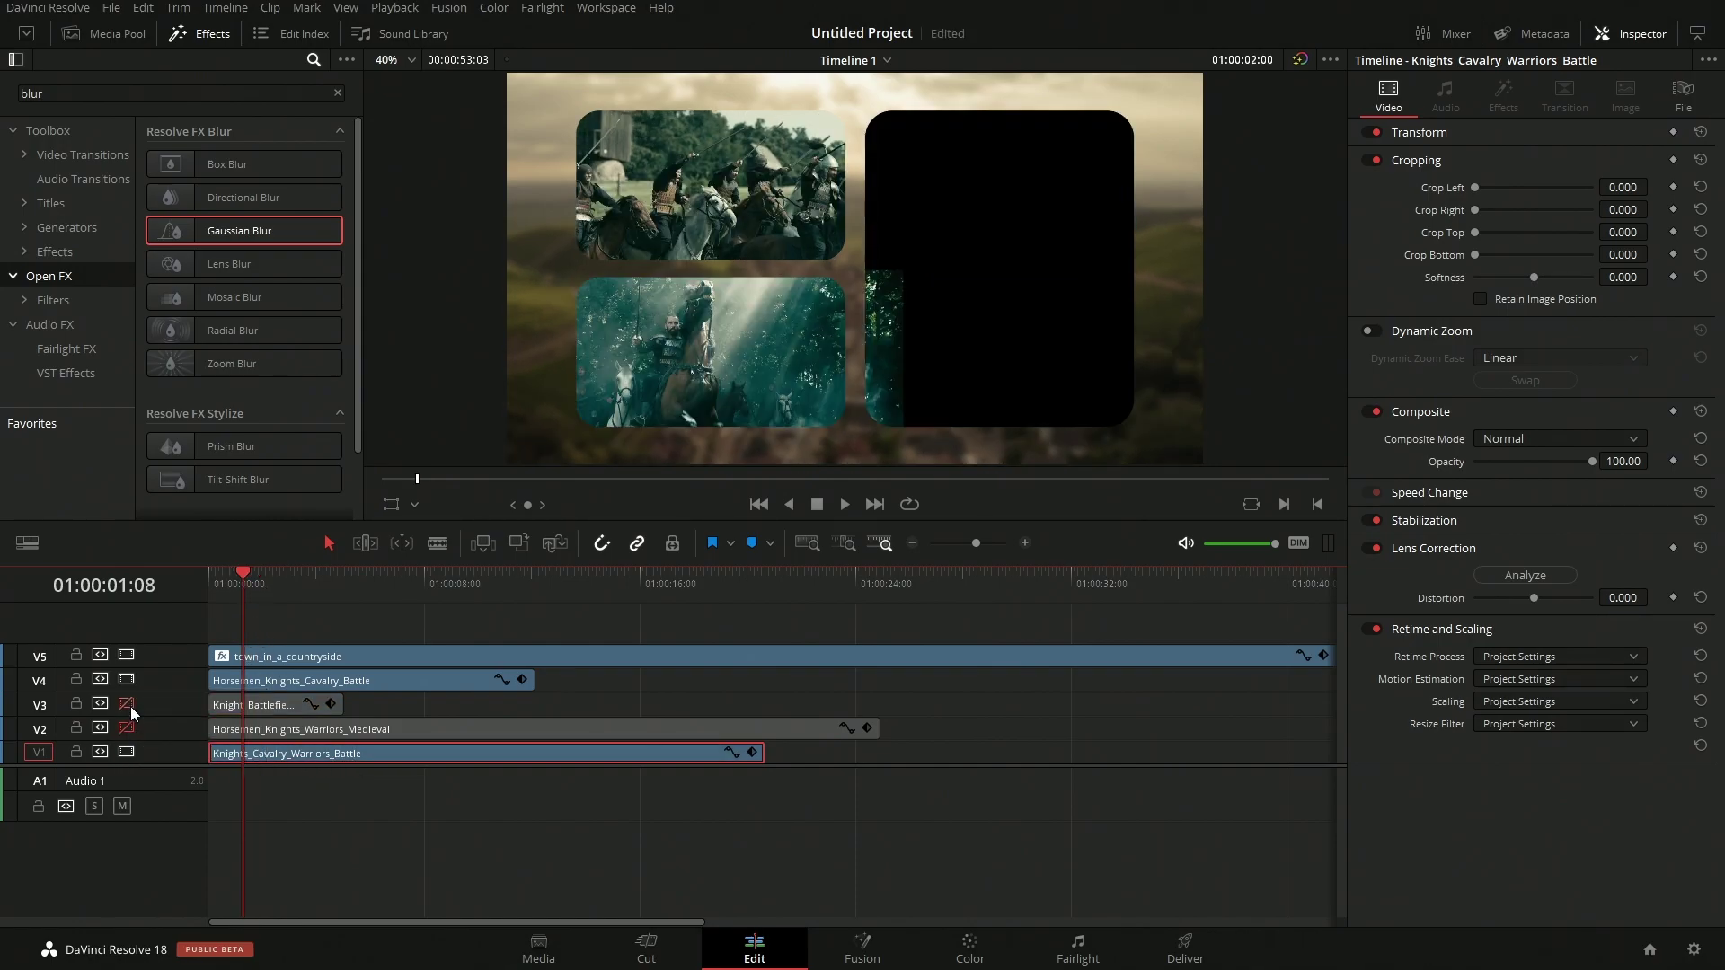
click(280, 707)
click(126, 703)
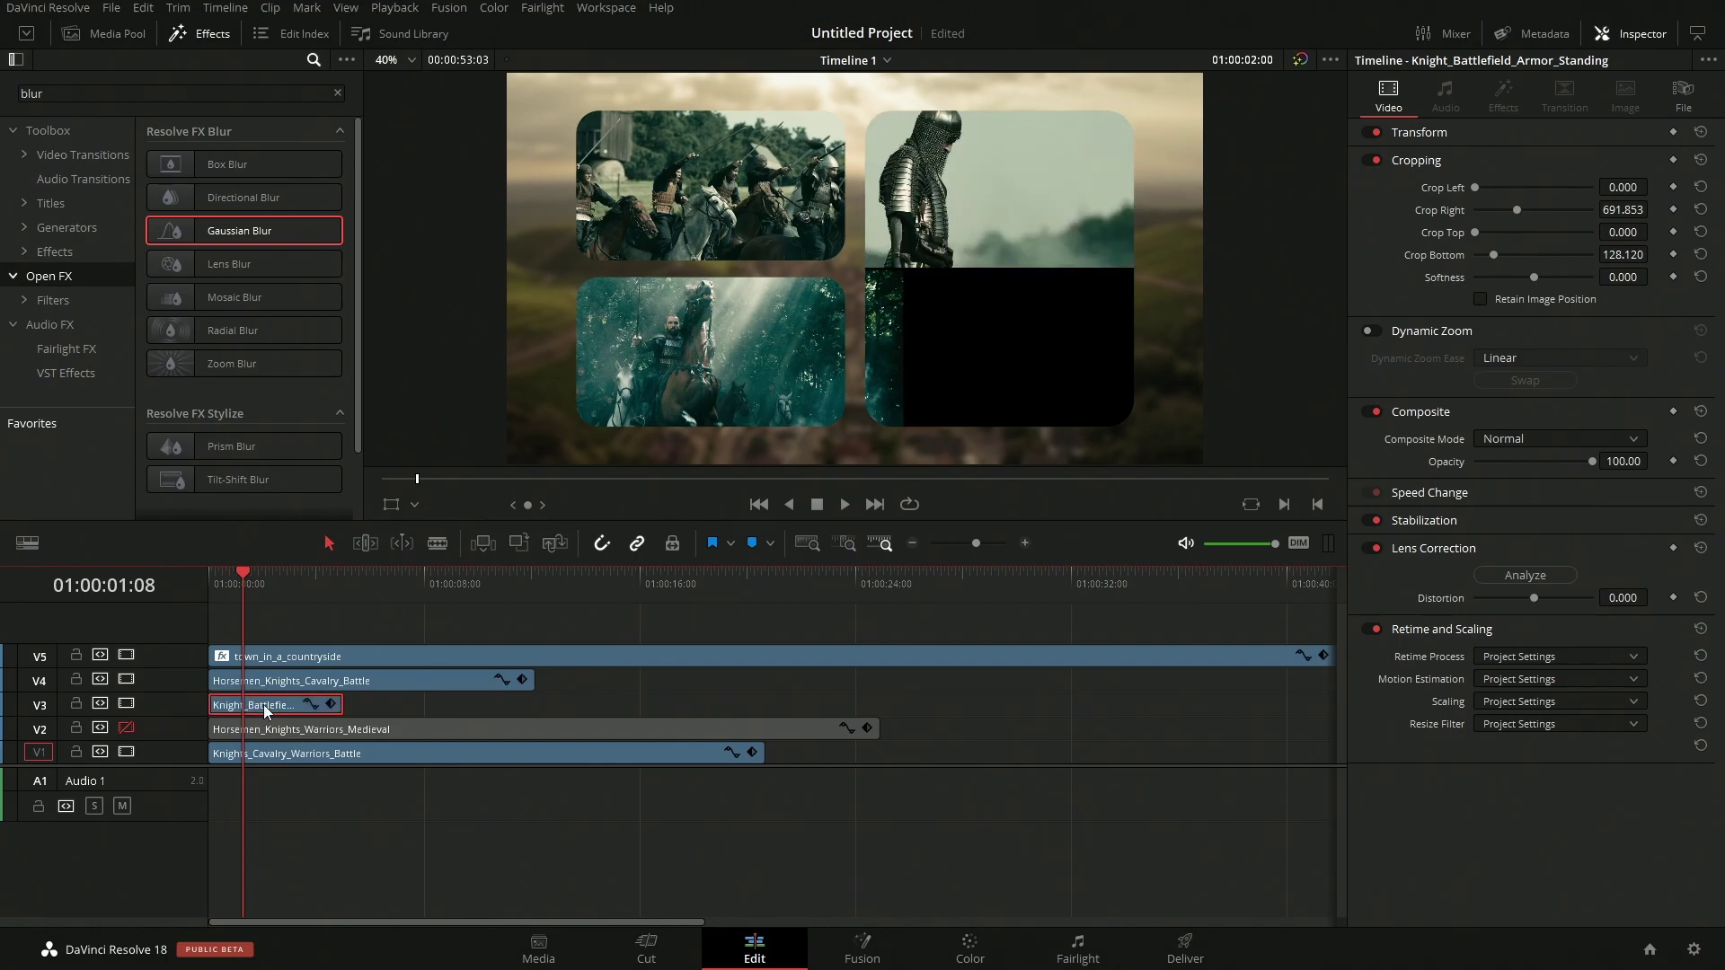
- Scale the standing knight to zoom 1.592, flip it horizontally, fit it into the tall tile, raise Crop Right
click(391, 505)
drag(1150, 264, 1317, 379)
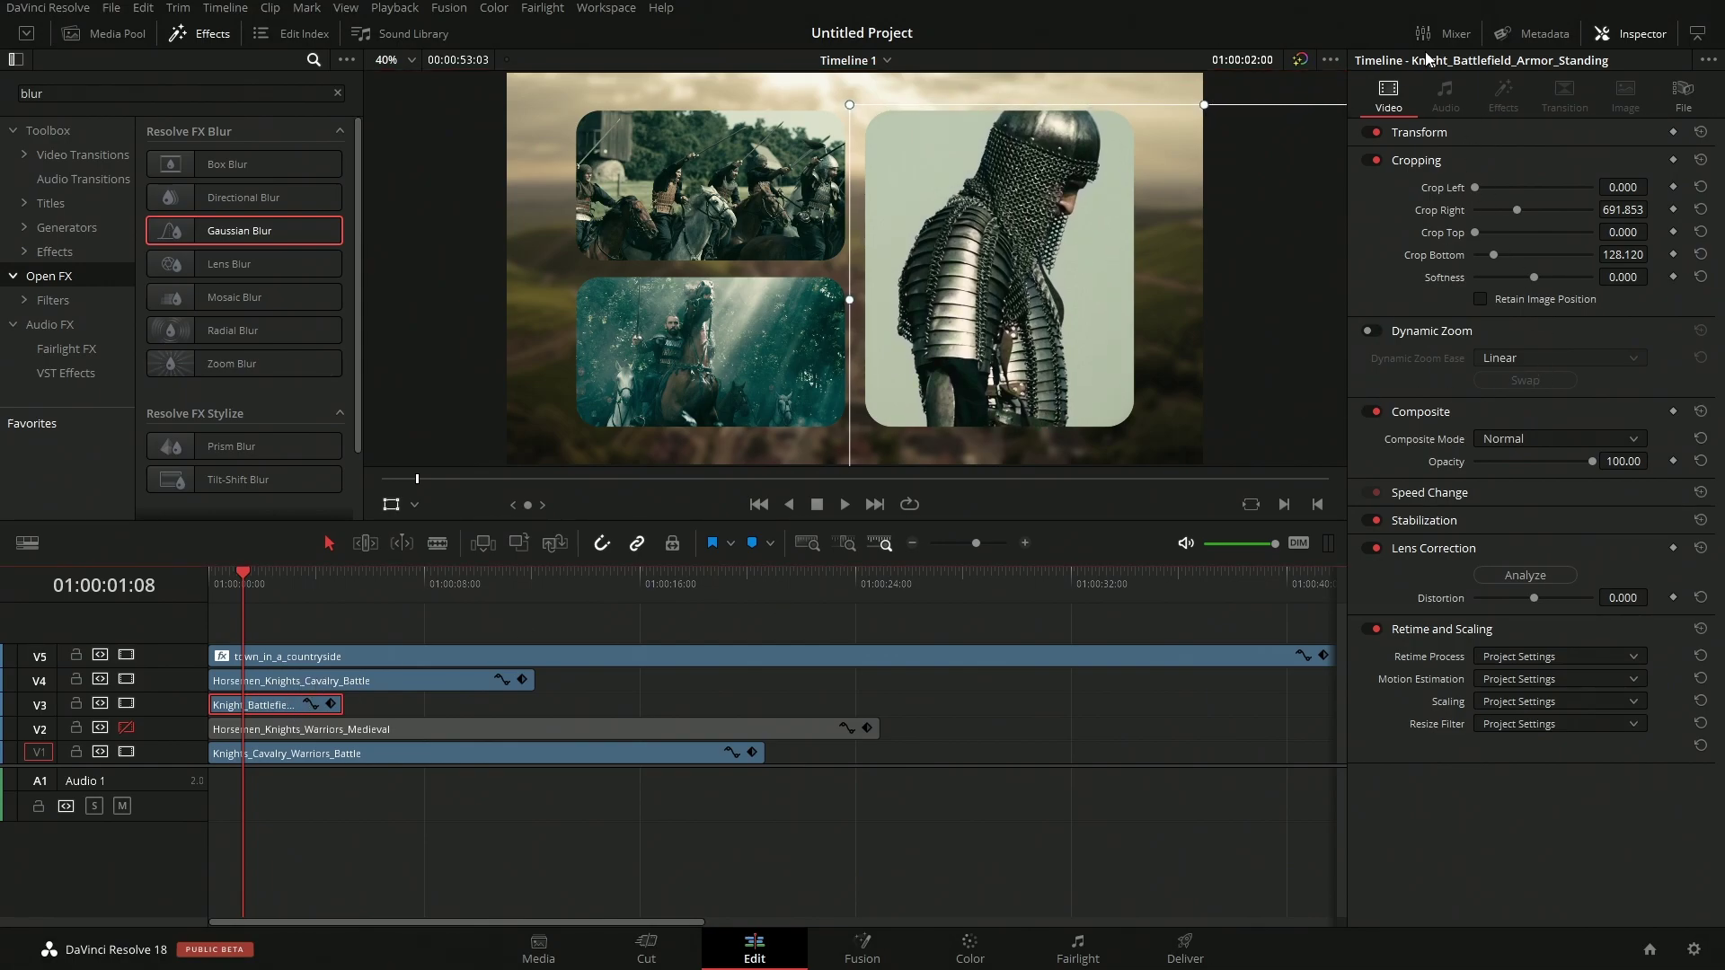
click(1447, 133)
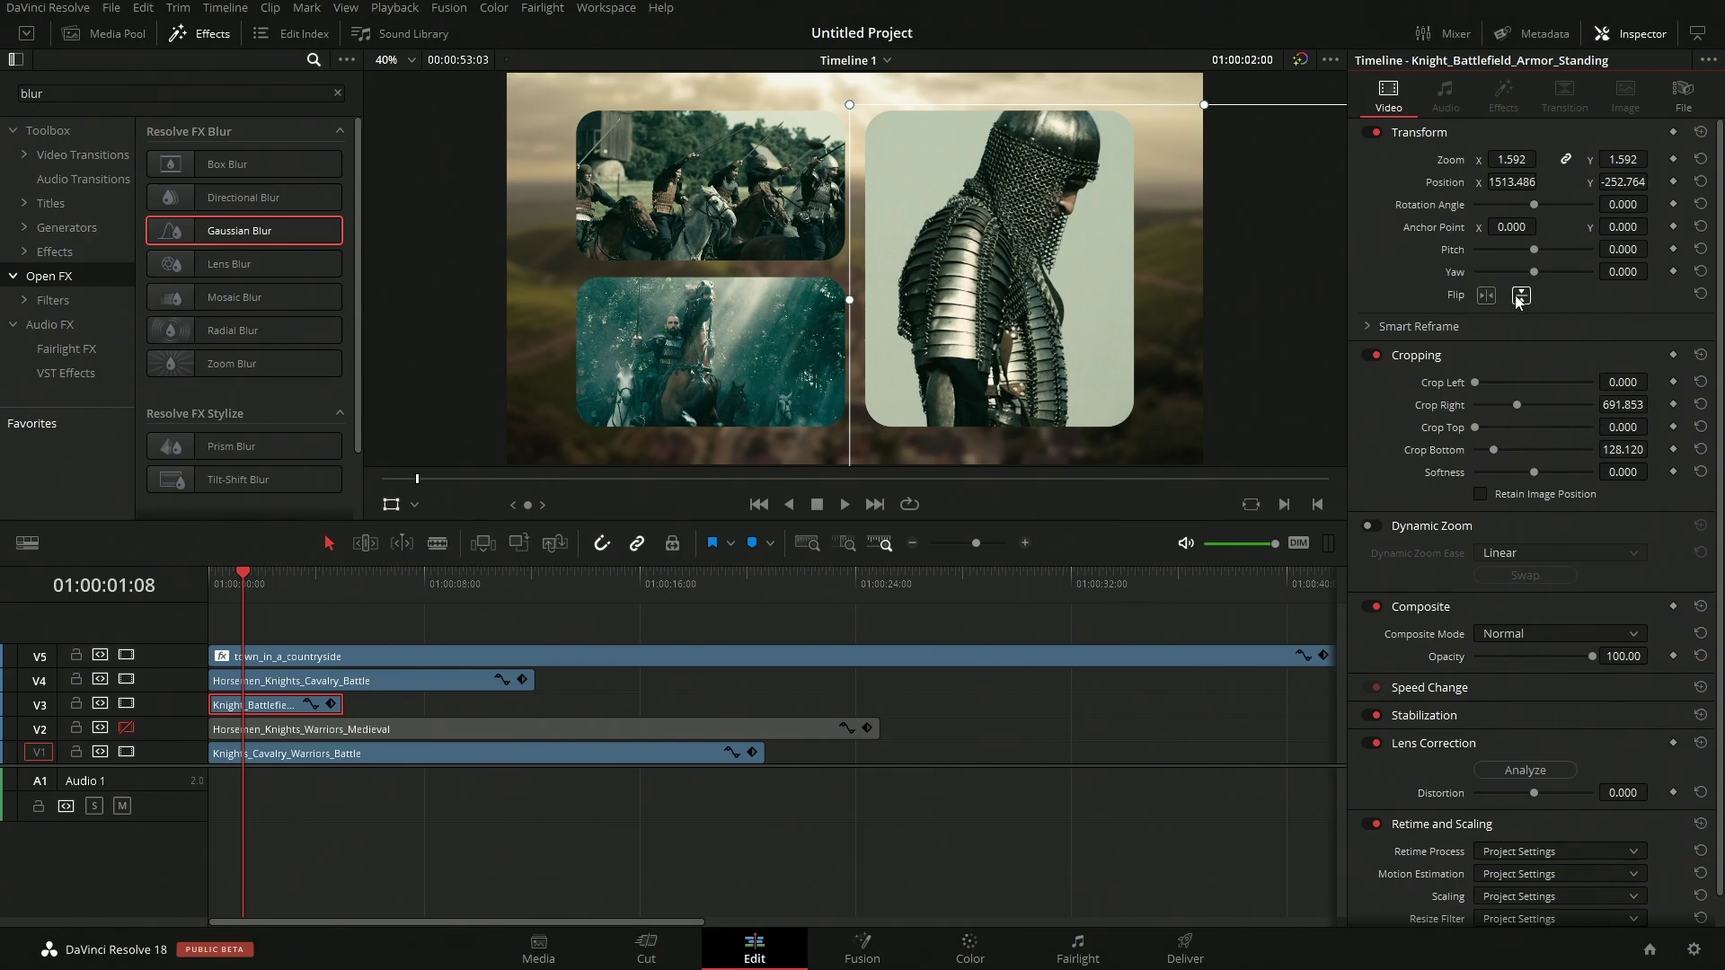
click(1486, 295)
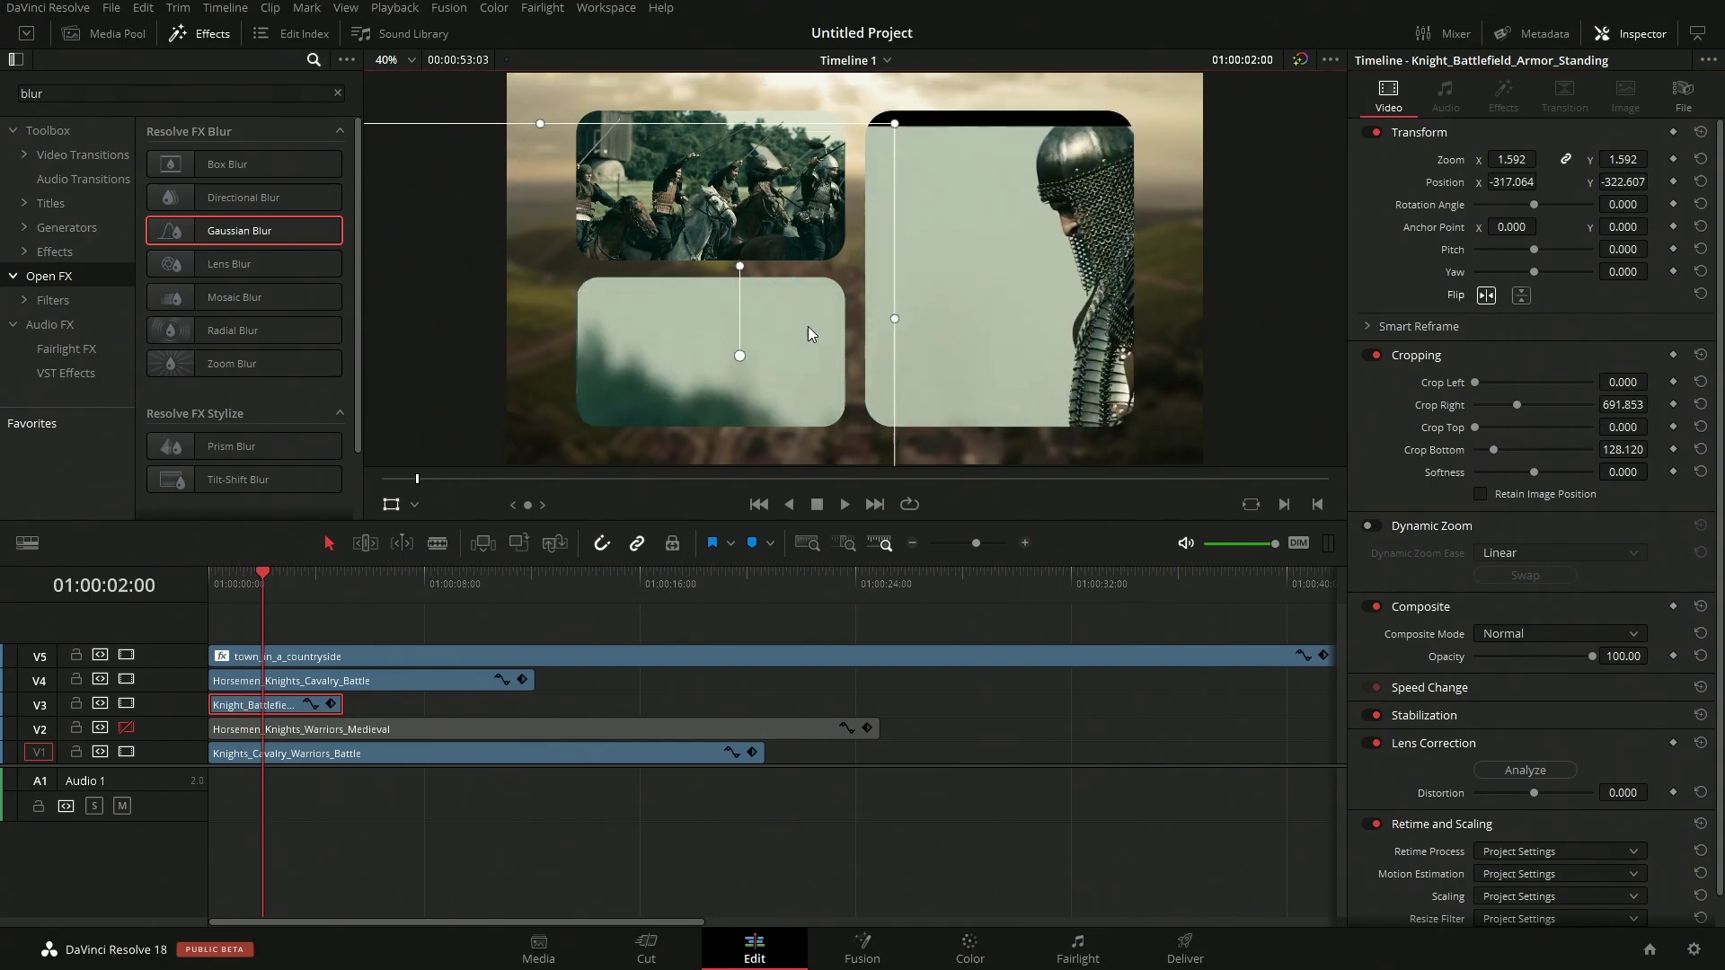
drag(1015, 285, 1038, 299)
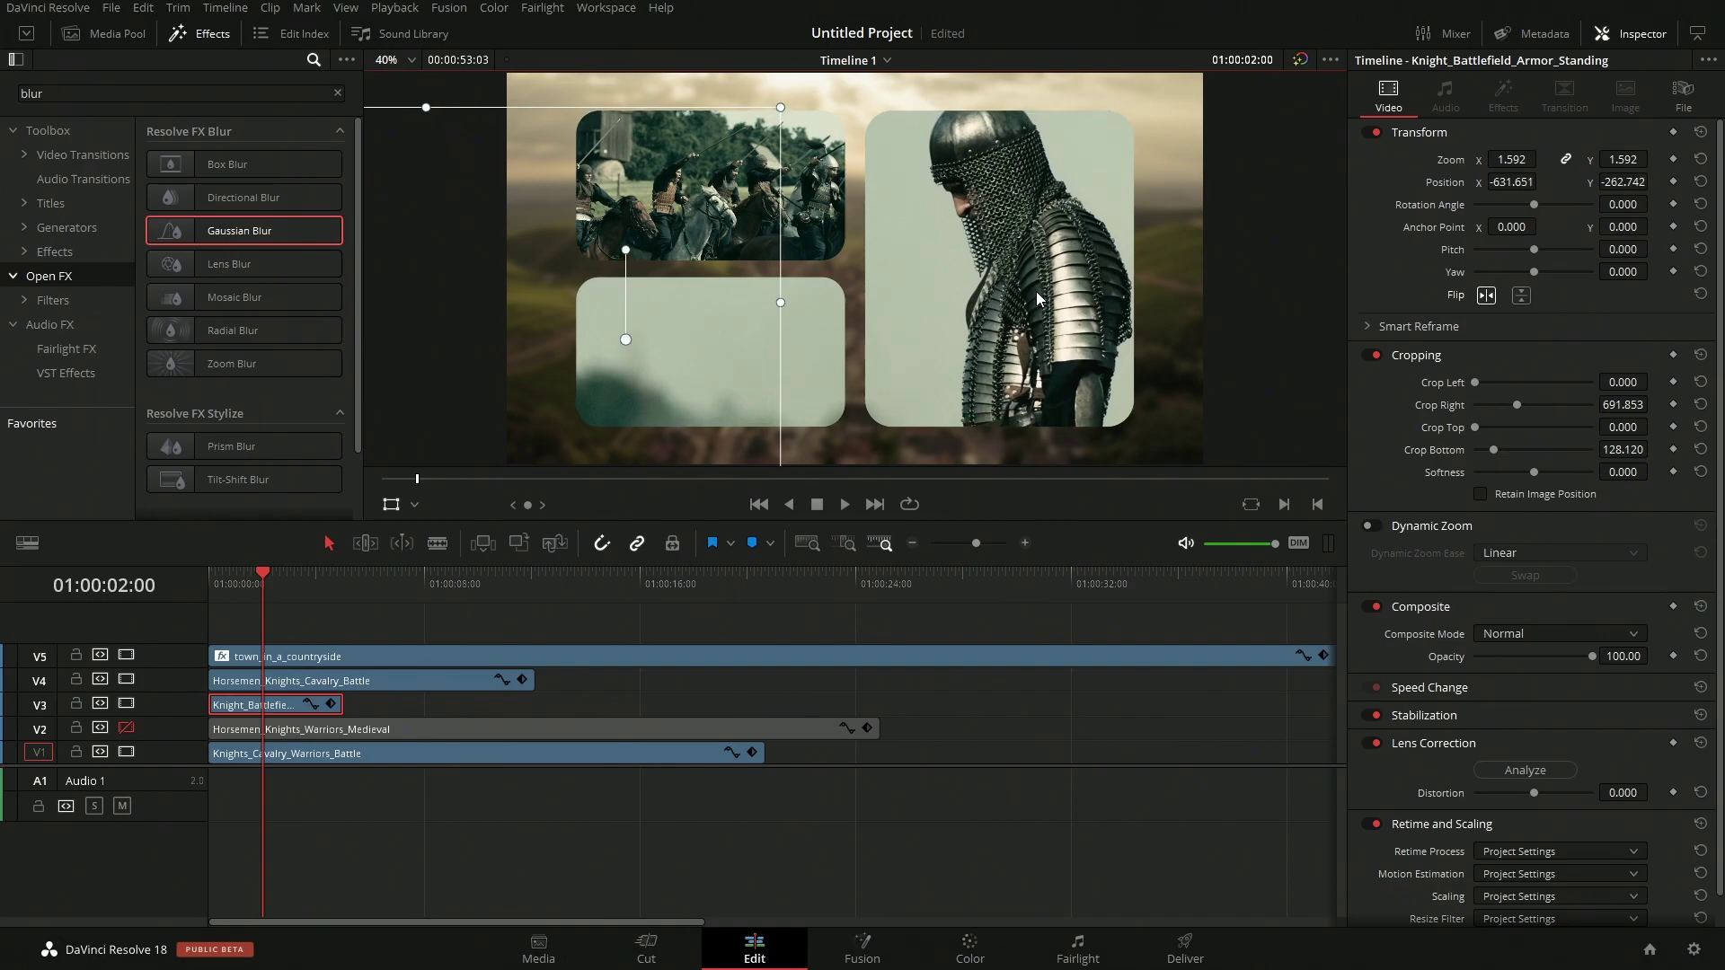
key(ctrl+s)
key(j)
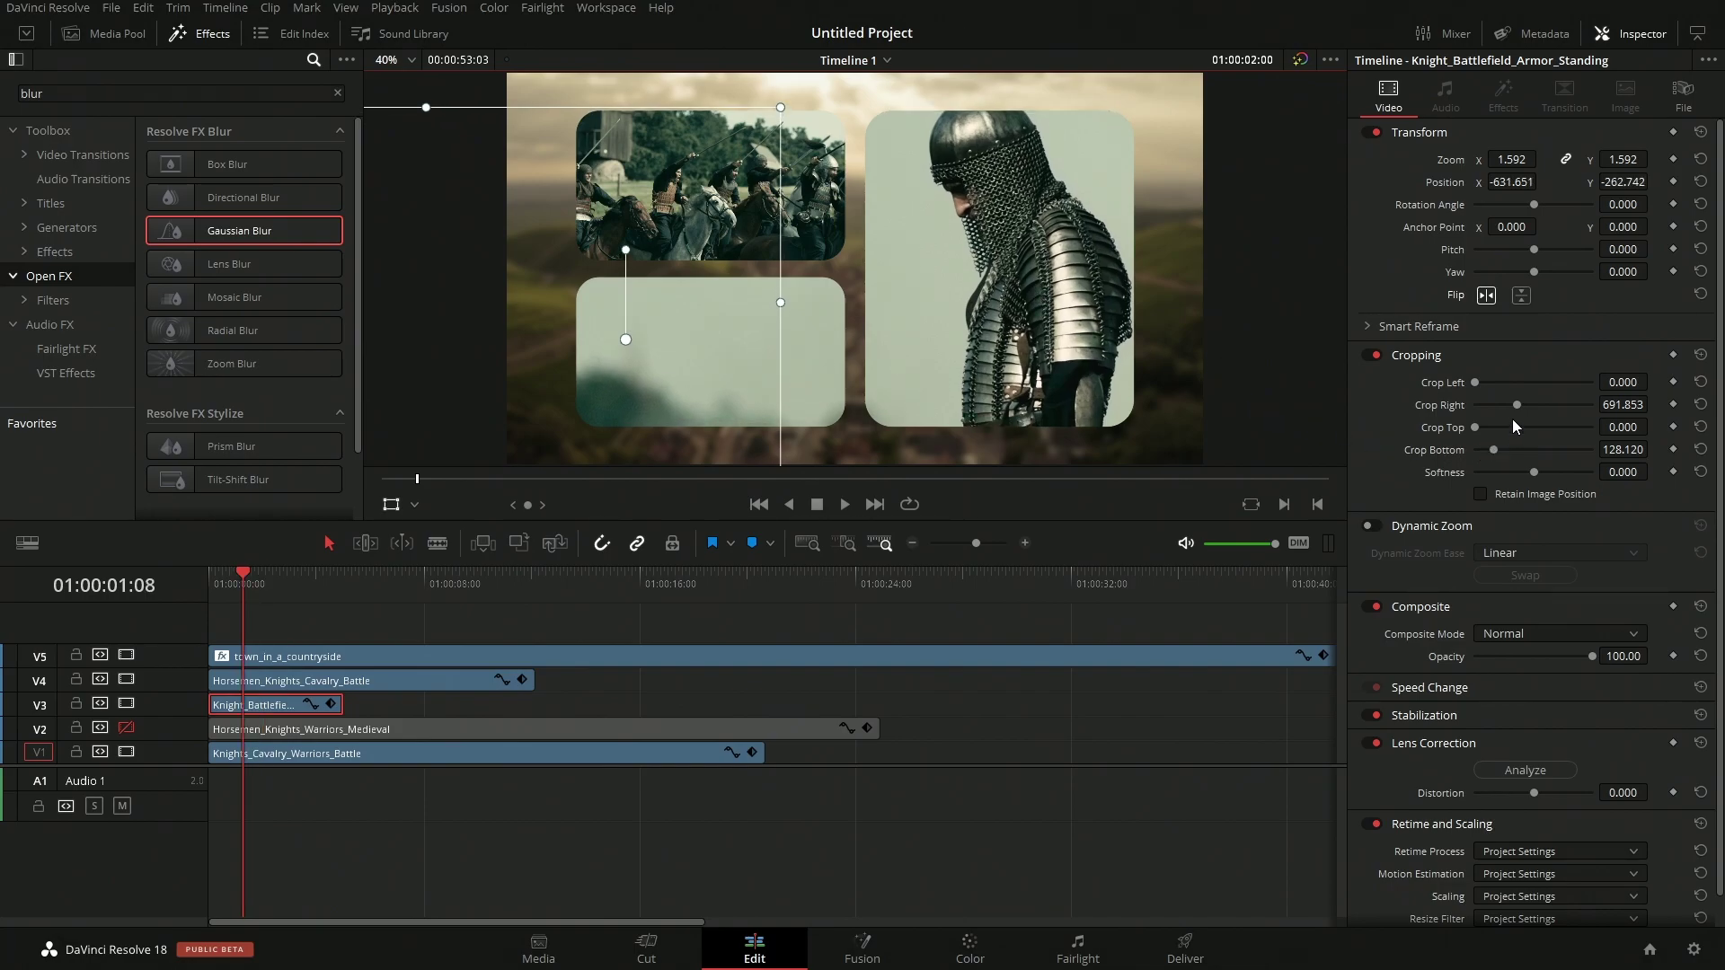
drag(1517, 408, 1558, 406)
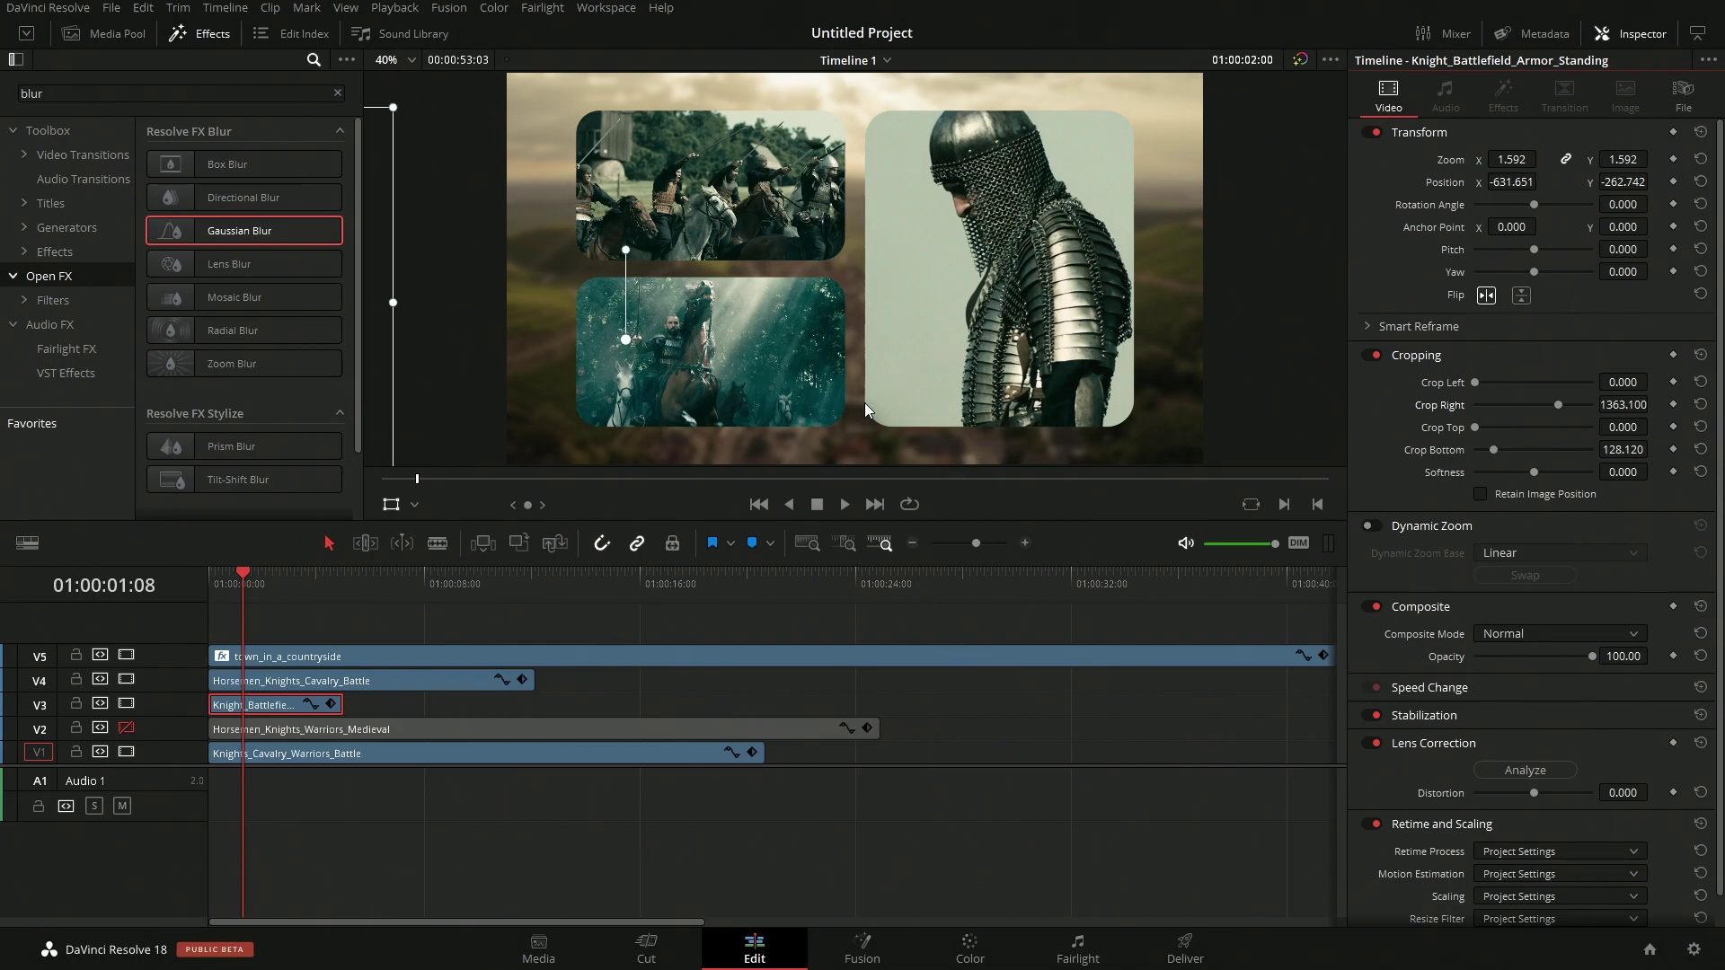
drag(289, 591, 267, 590)
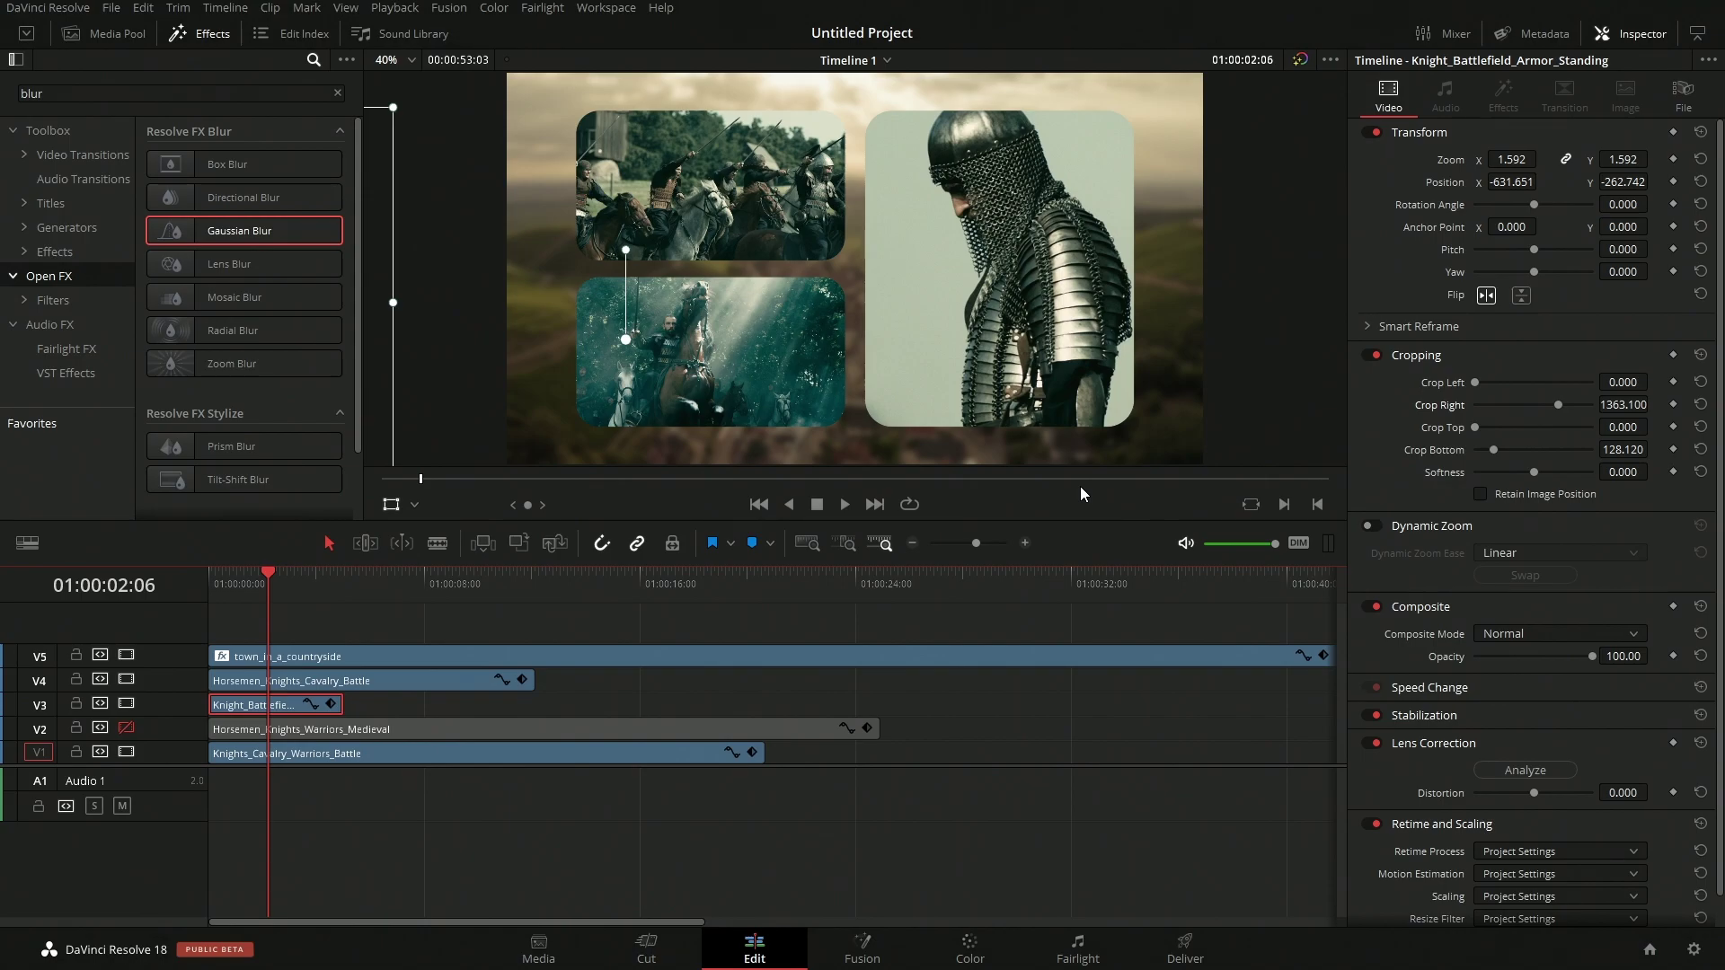
- Turn on Preview Layout in the countryside clip's Video Collage effect
click(401, 656)
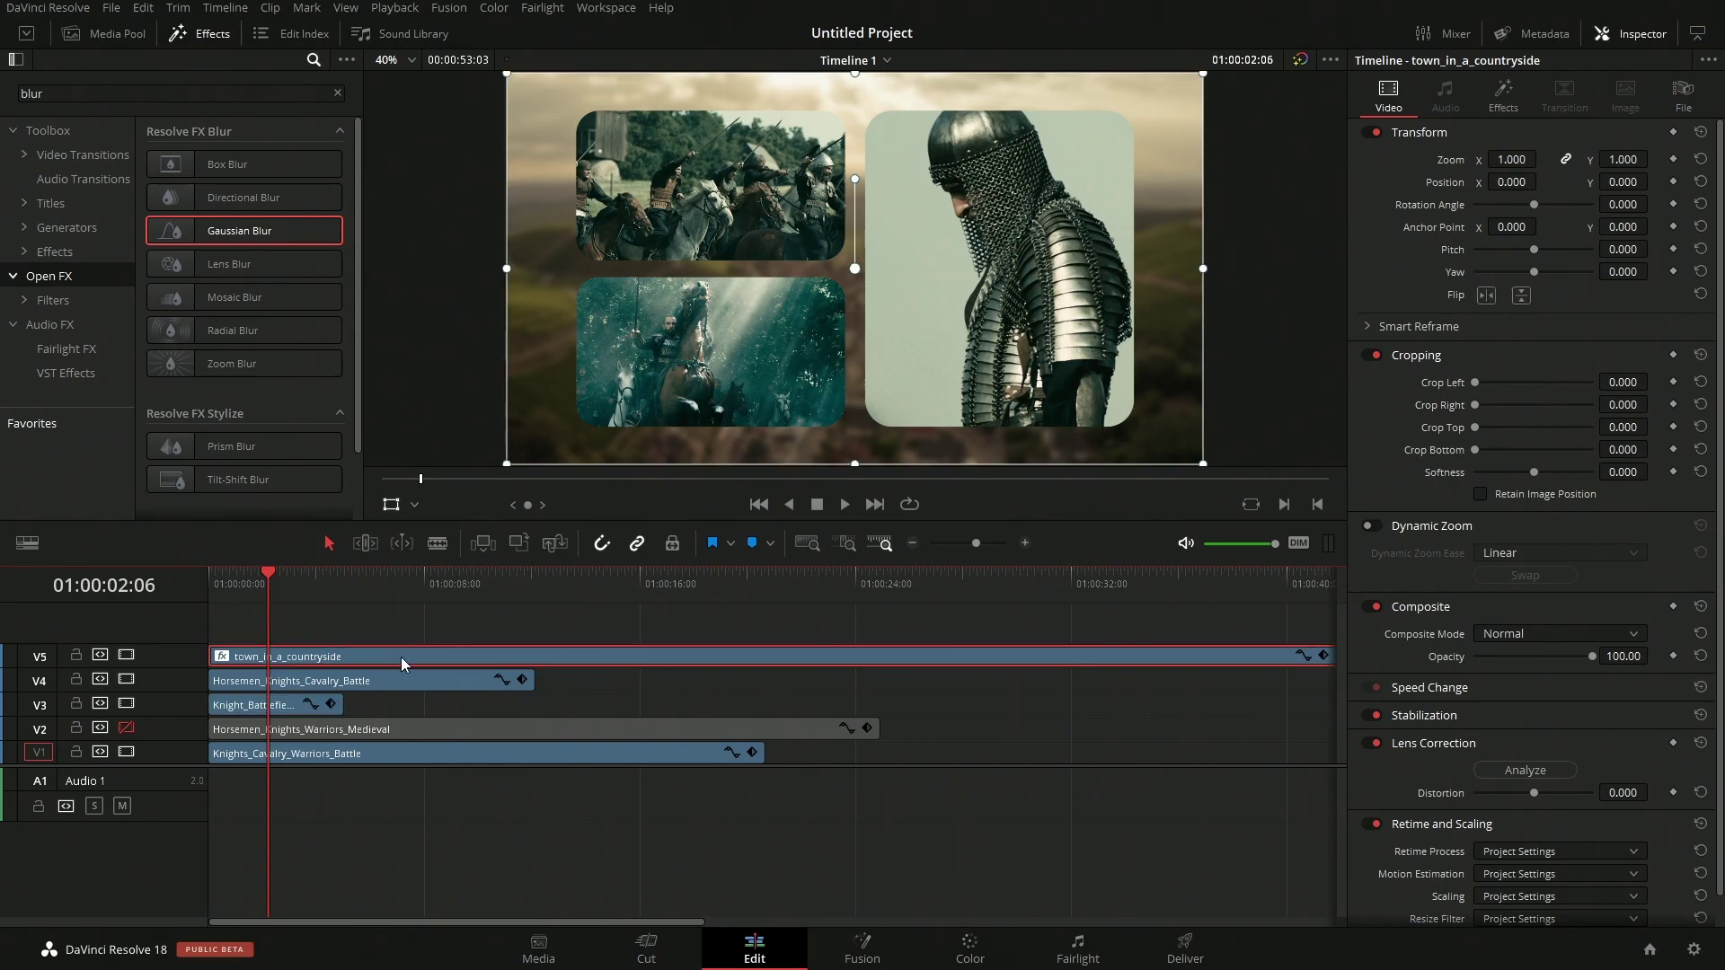
click(1503, 95)
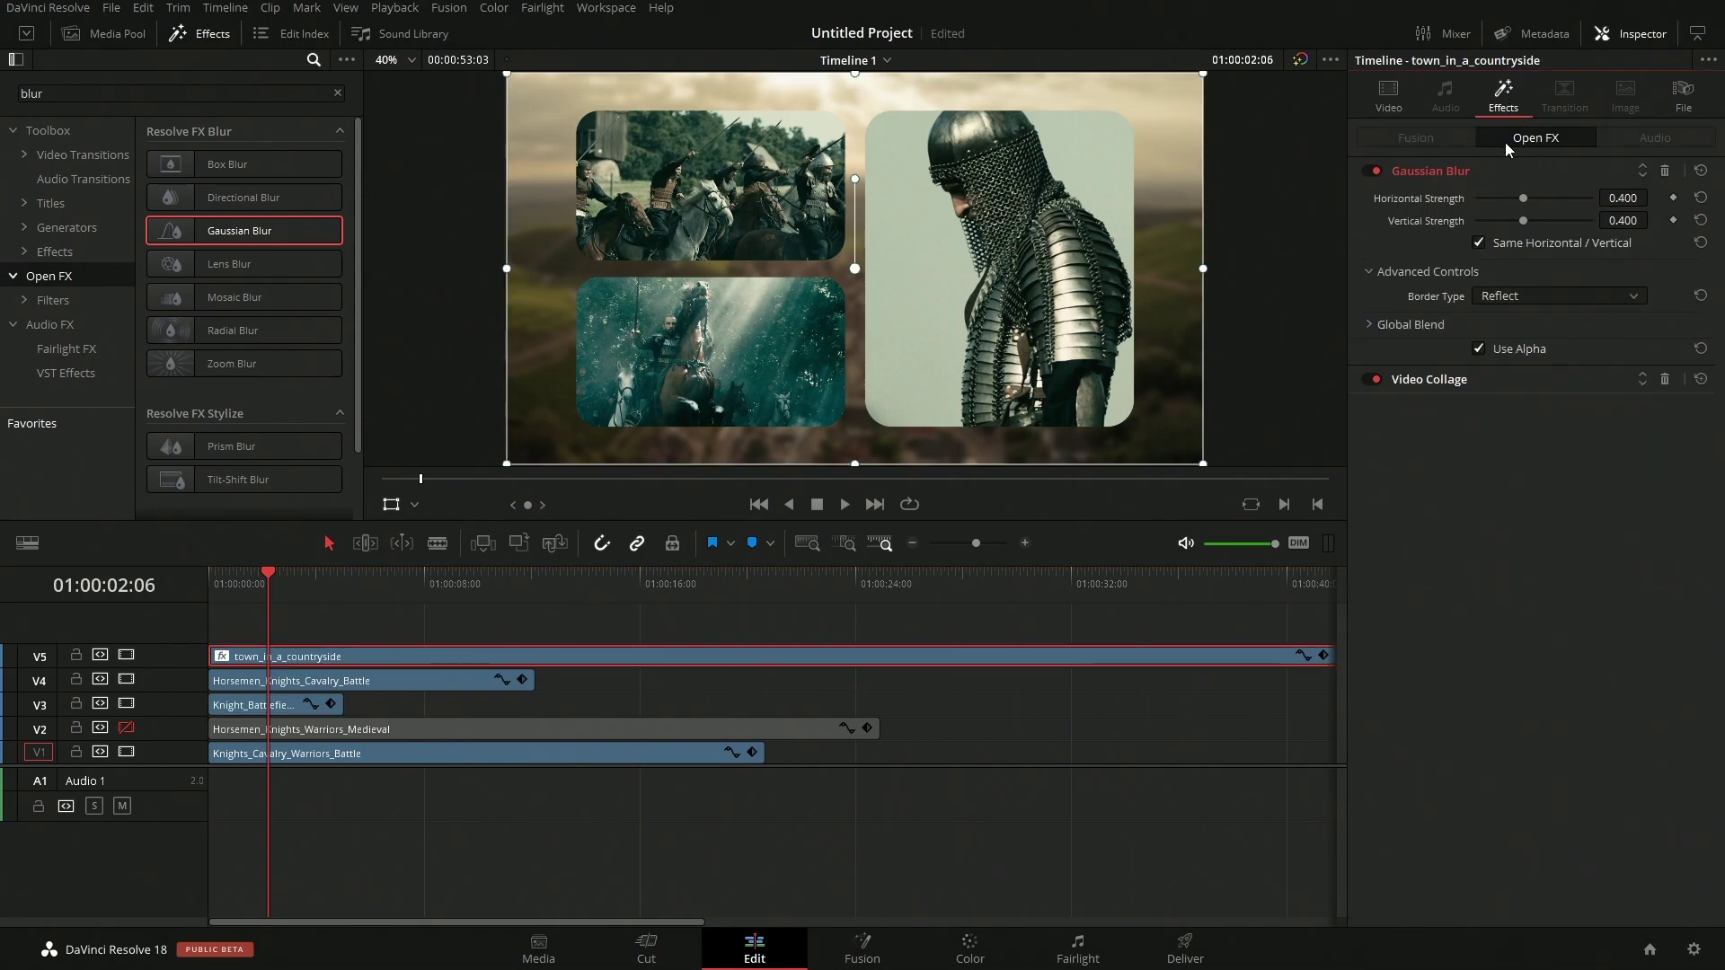
click(1447, 380)
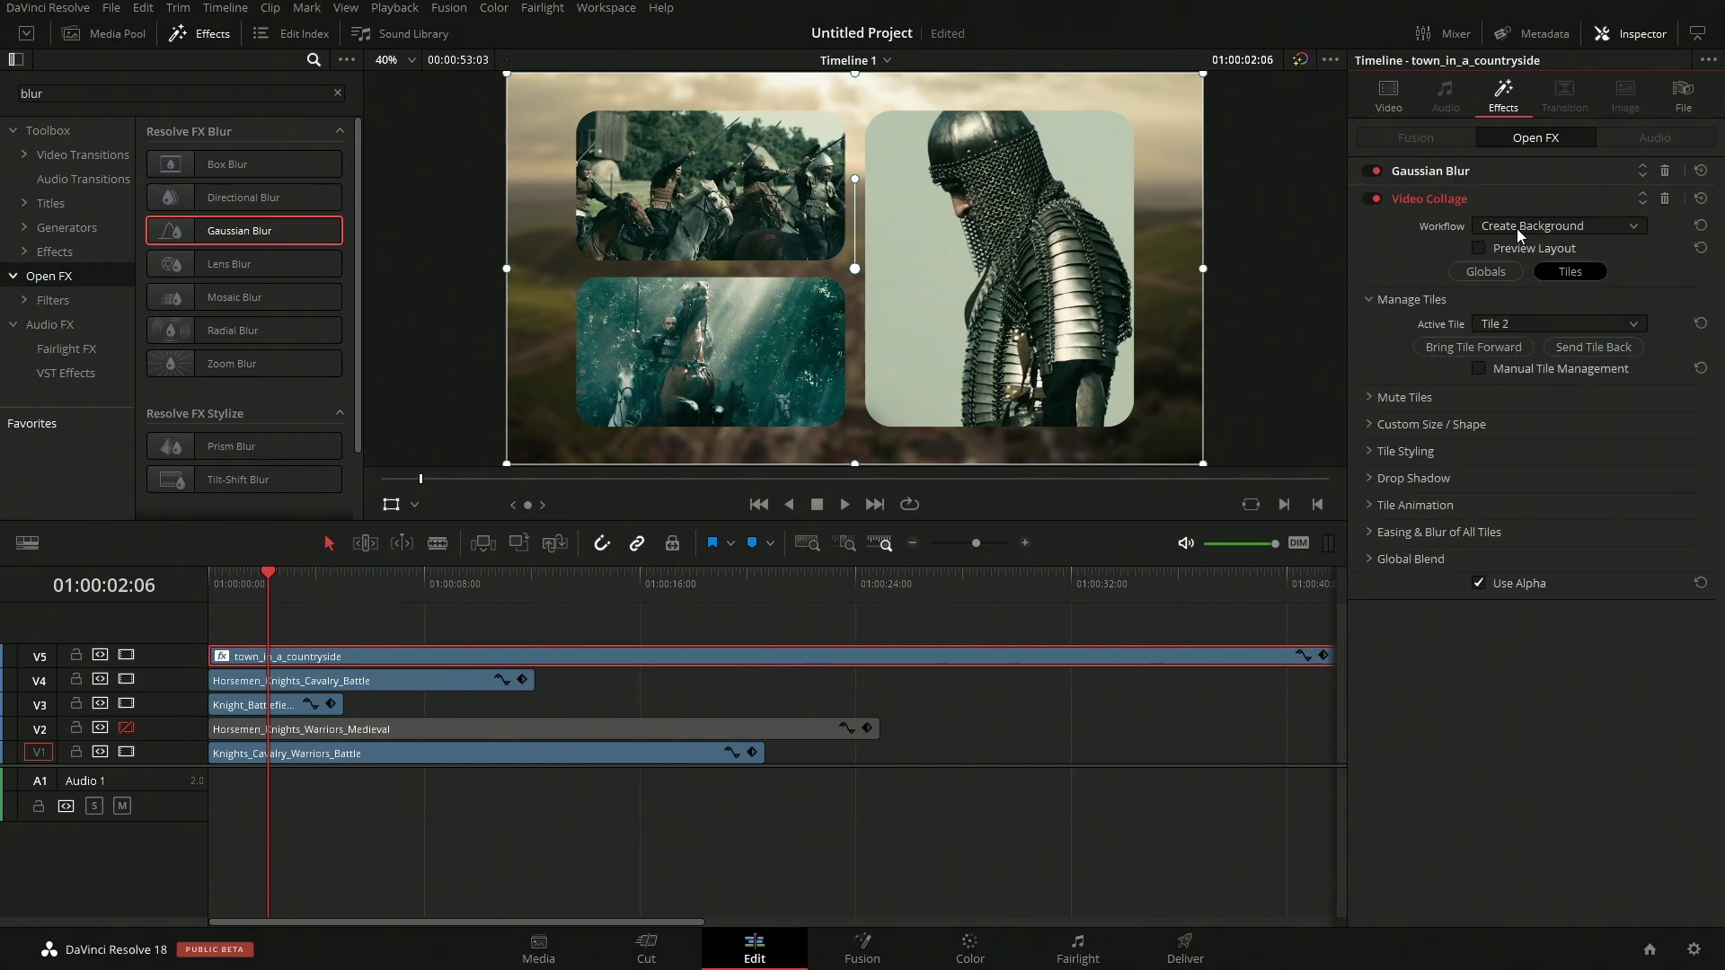
click(1509, 251)
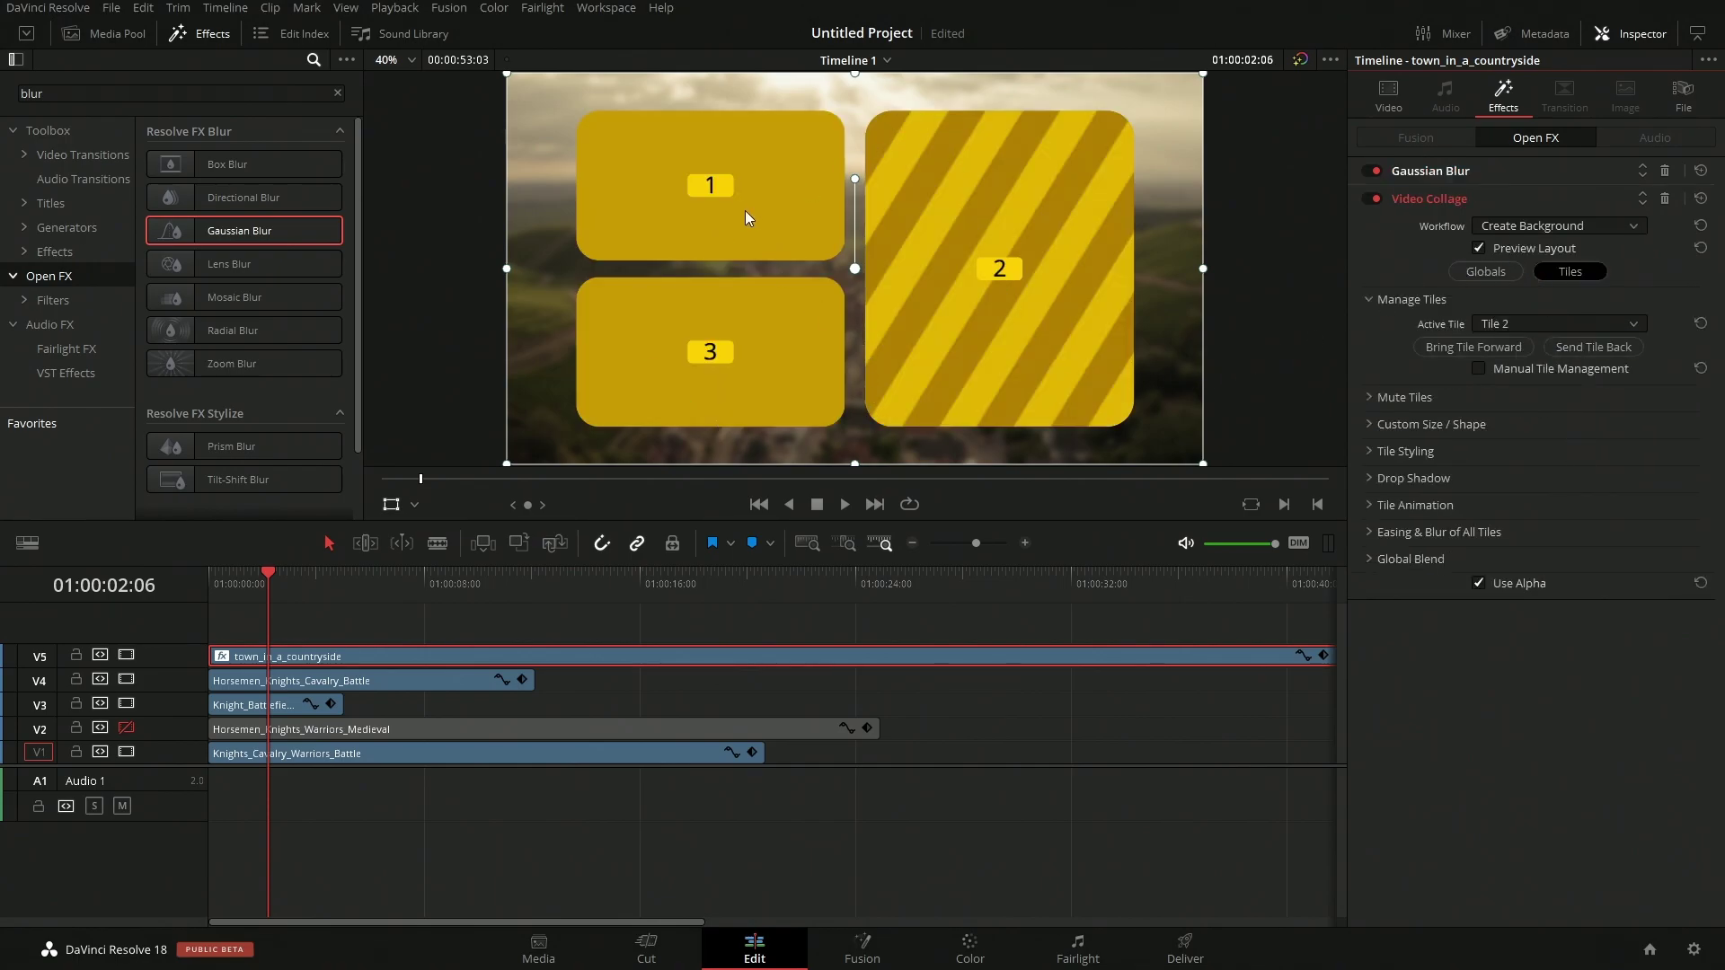
- Enable Manual Tile Management and delete the extra fourth tile
click(1610, 325)
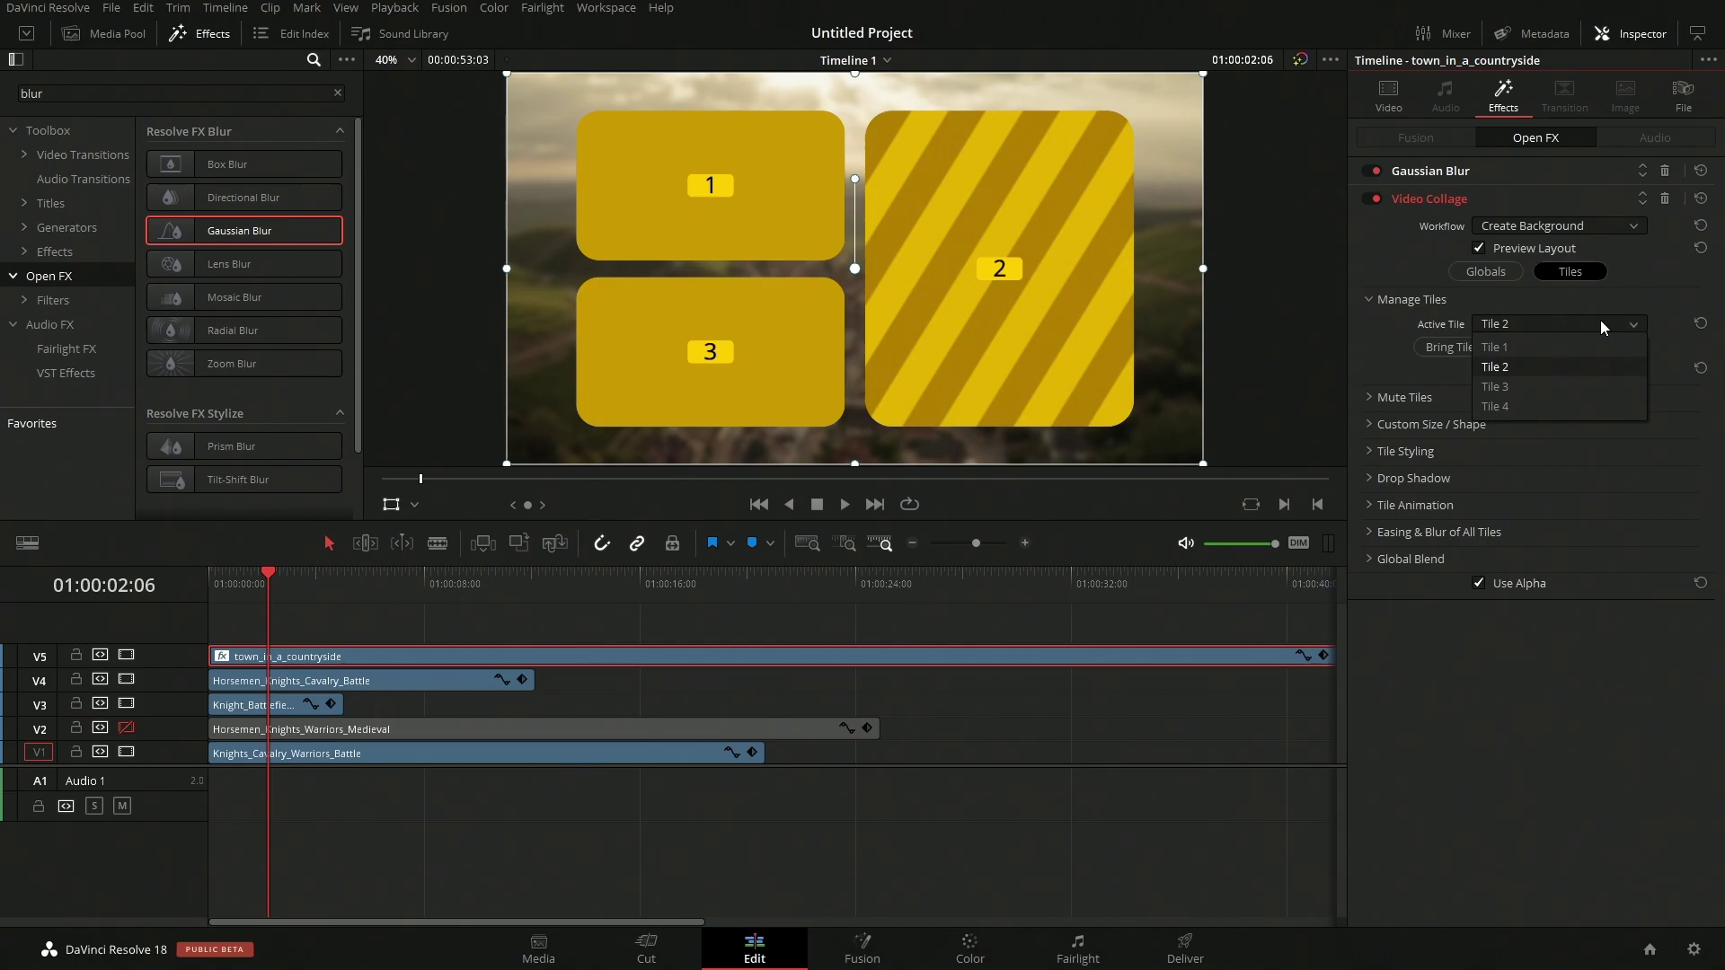
click(1393, 396)
click(1532, 371)
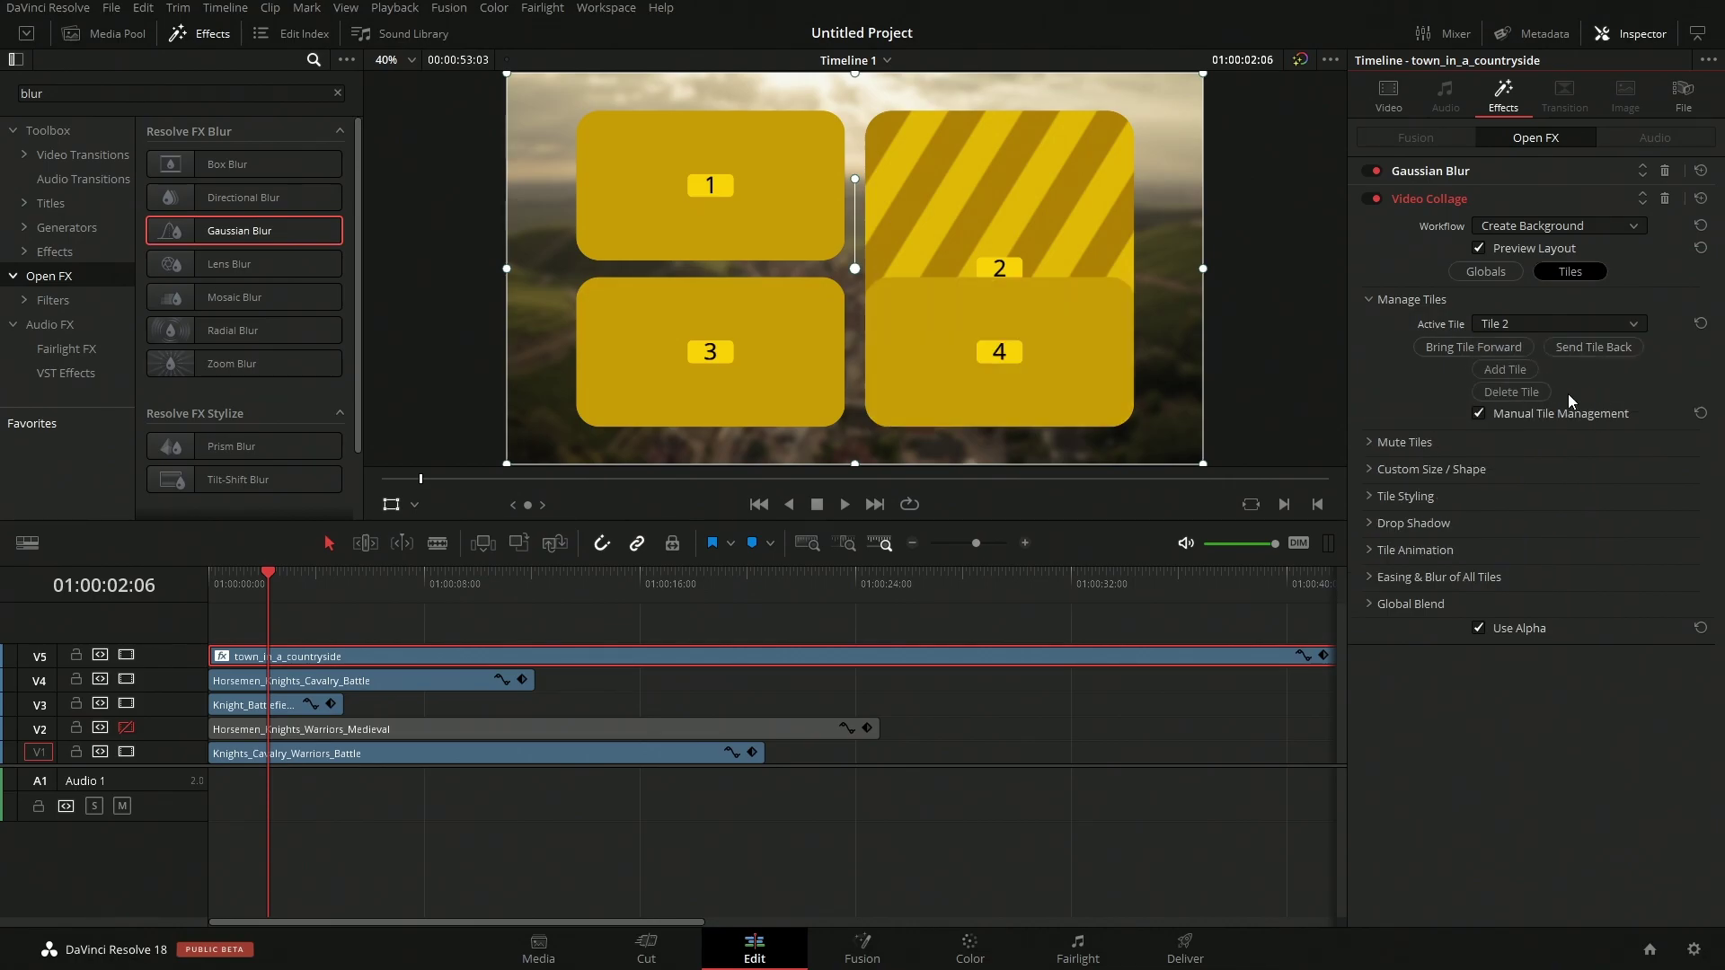
click(1534, 398)
click(1537, 326)
click(1519, 350)
- Add Tile 4 back, then make it active and delete it, leaving three tiles, and save the project
click(1513, 371)
click(1524, 328)
click(1544, 341)
click(1552, 327)
click(1527, 413)
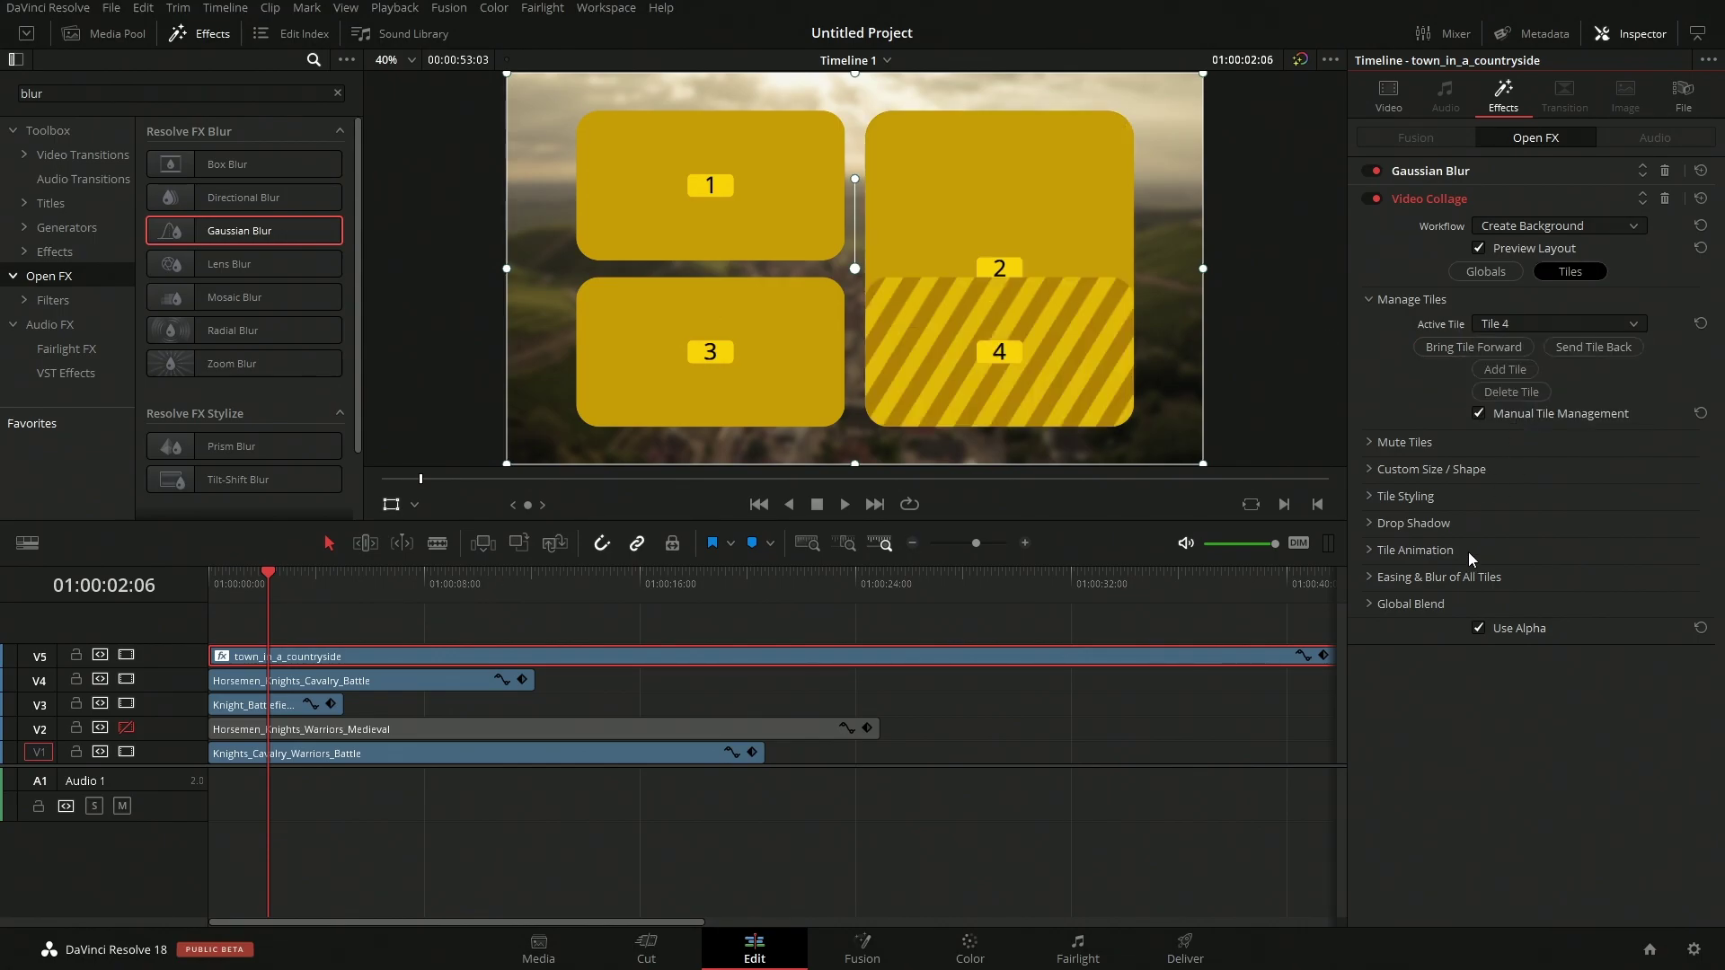
click(1511, 391)
key(ctrl+s)
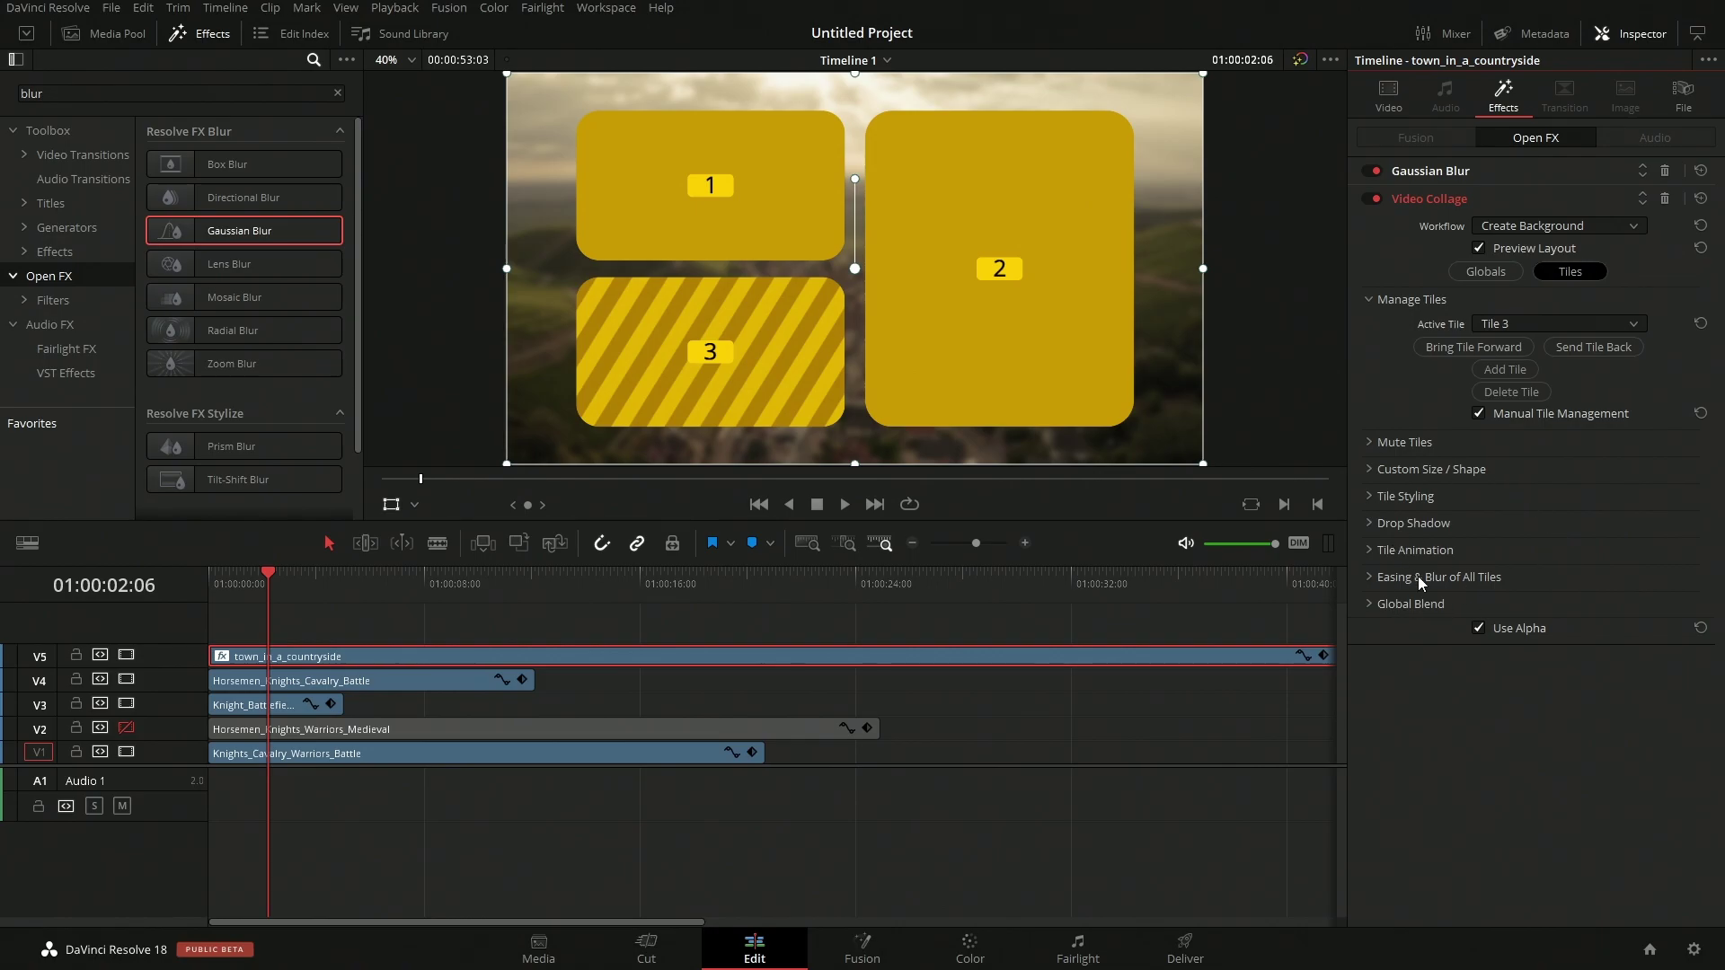
click(1370, 524)
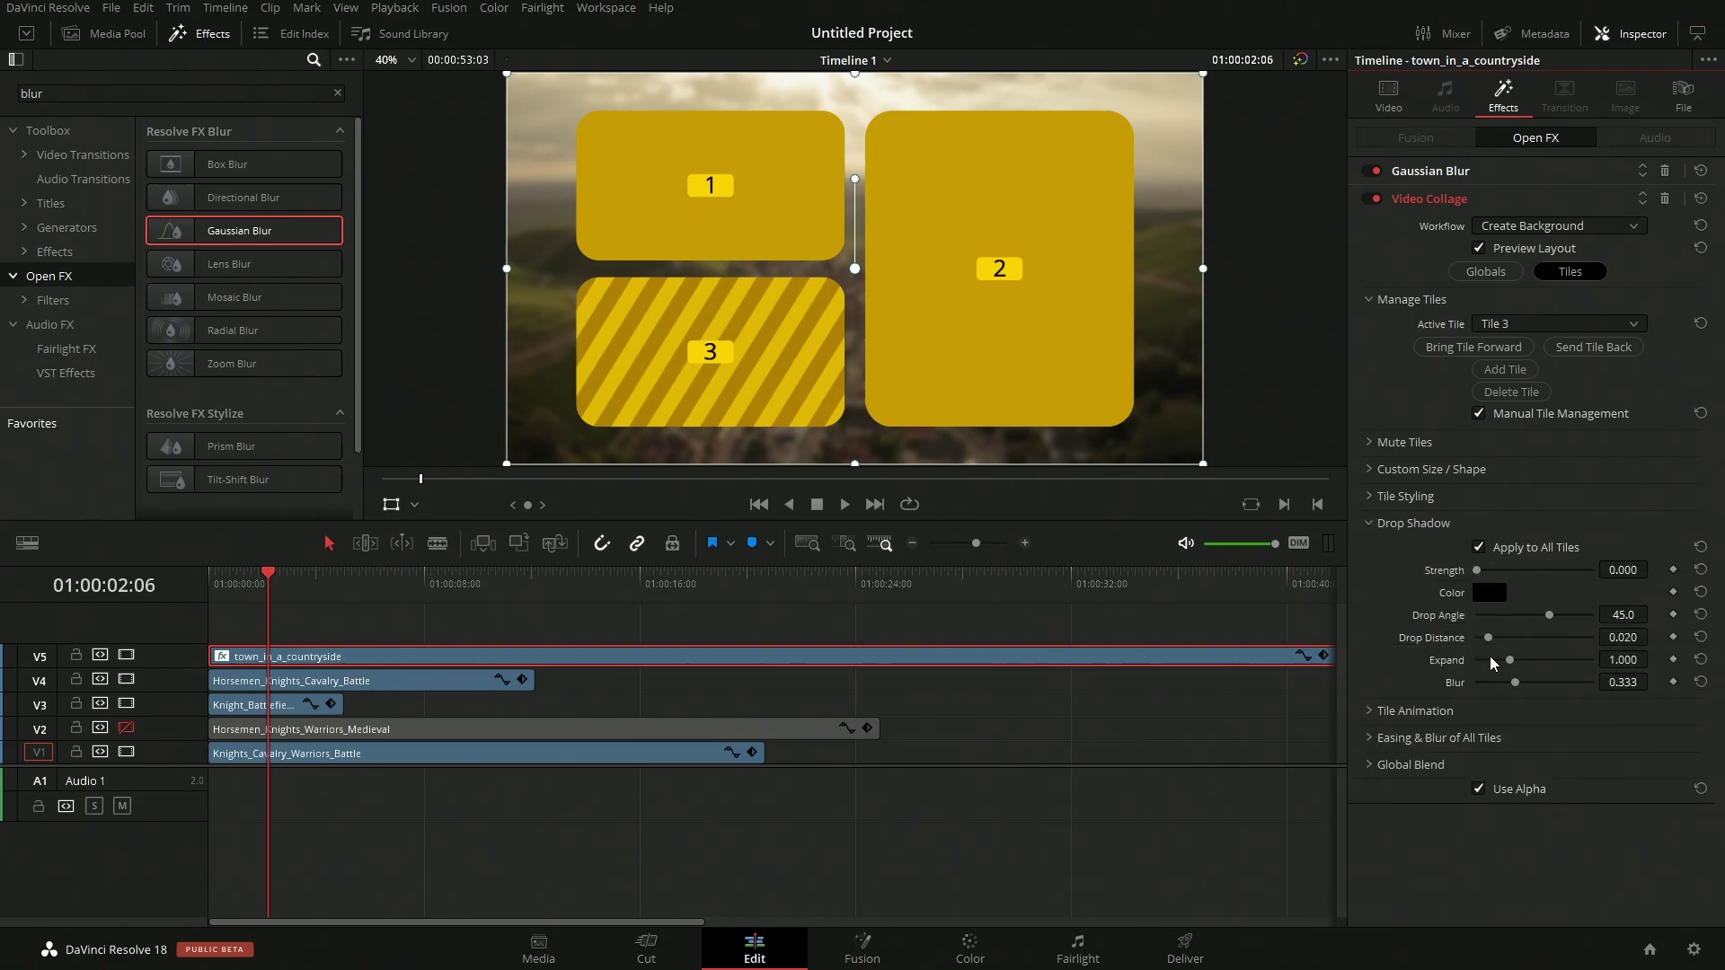
click(1372, 524)
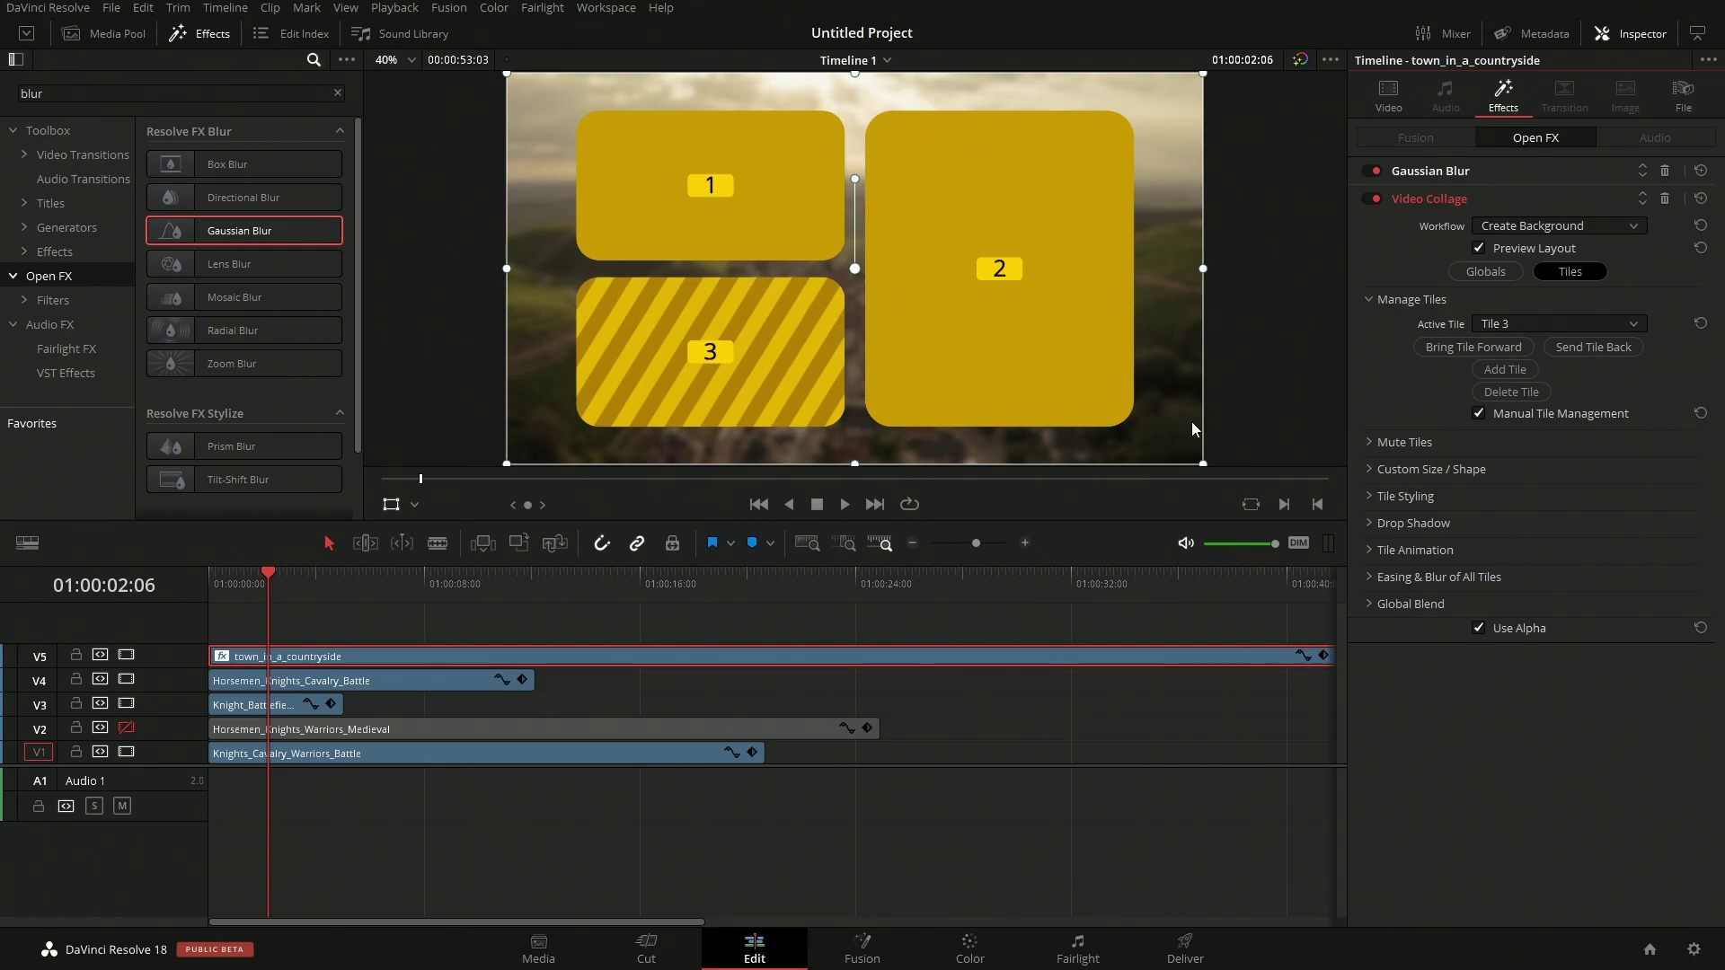
- Untick Preview Layout, then expand Drop Shadow, Tile Styling, Mute Tiles and Custom Size / Shape
click(1478, 248)
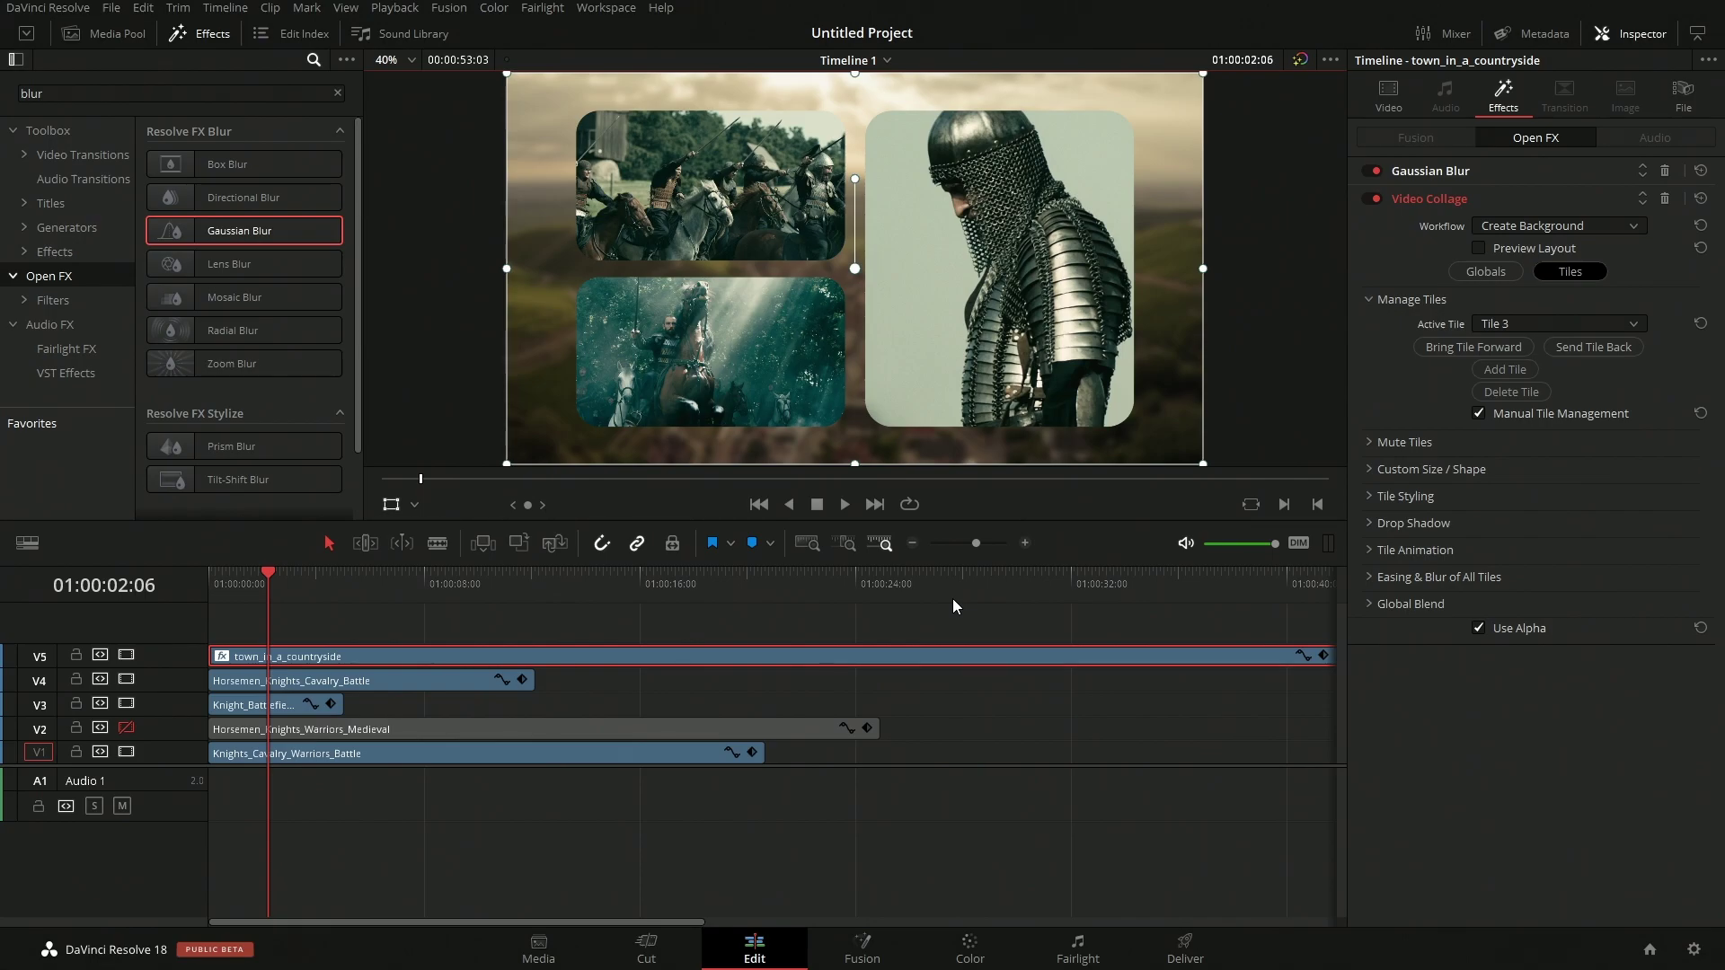
click(1367, 529)
click(1379, 497)
click(1372, 444)
click(1447, 494)
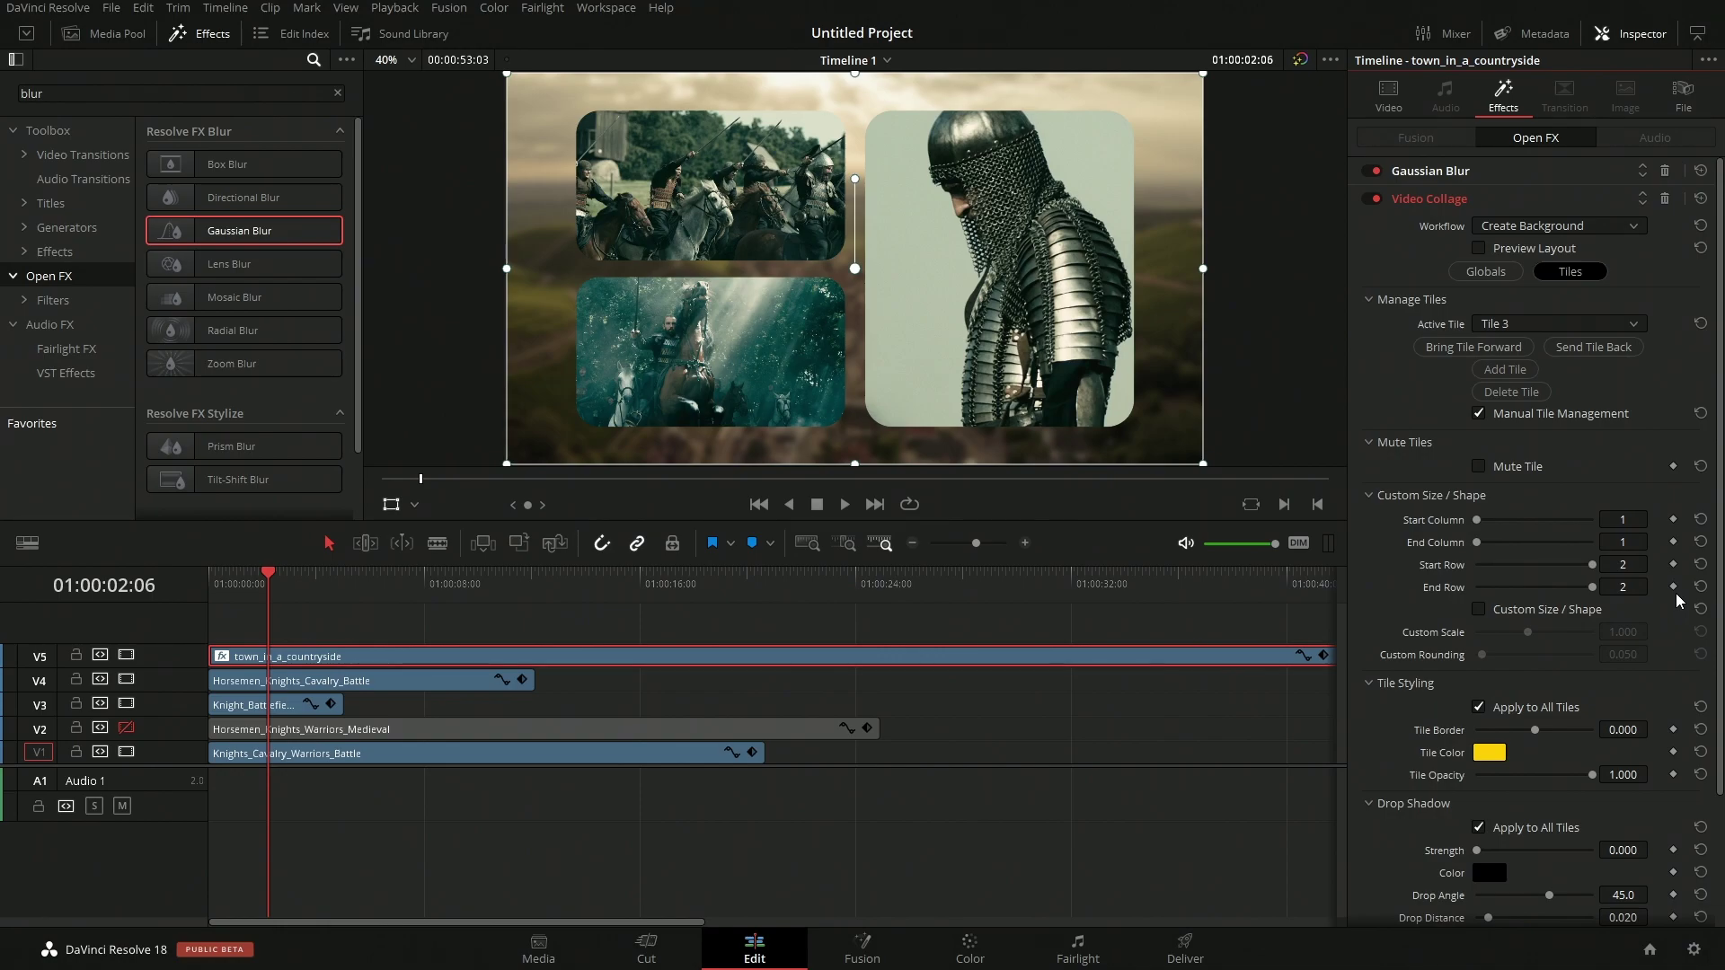
scroll(1601, 591, down, 3)
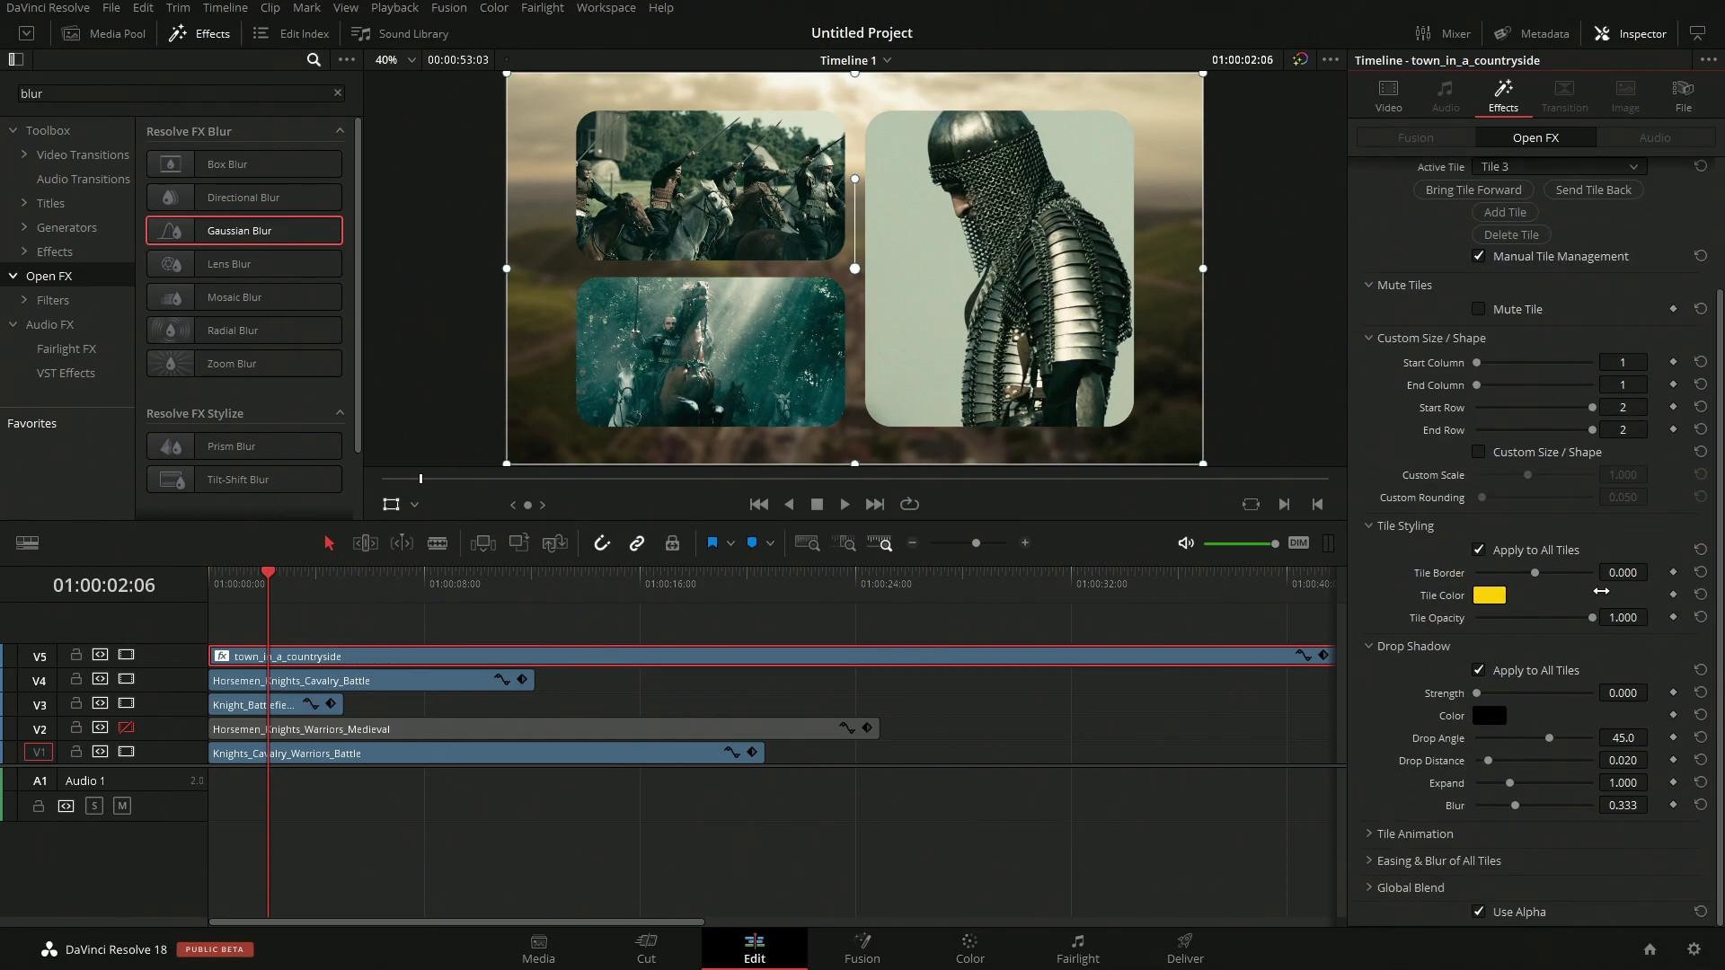